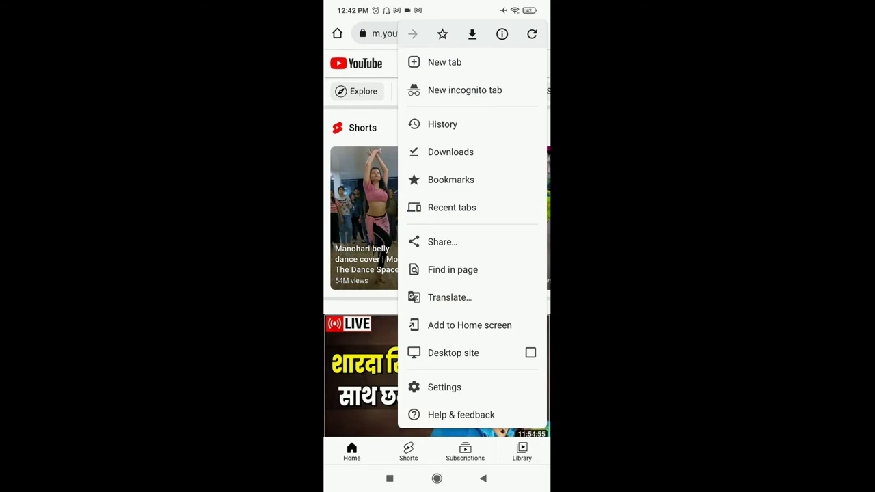
Step: Reload the YouTube home page in the desktop Chrome window
{"action": "left_click", "coordinate": [531, 352]}
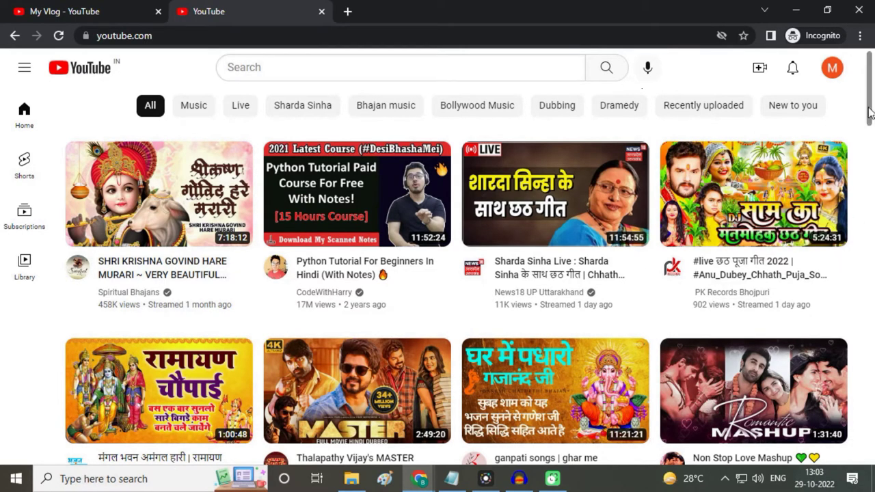
Step: Go from the account menu to the My Vlog channel, open Customise channel, and dismiss the dark theme prompt
{"action": "left_click", "coordinate": [832, 69]}
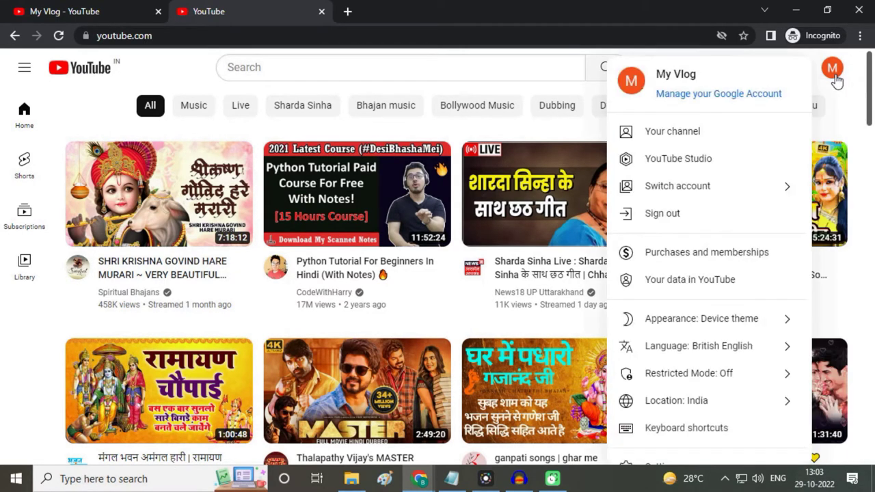
{"action": "left_click", "coordinate": [684, 139]}
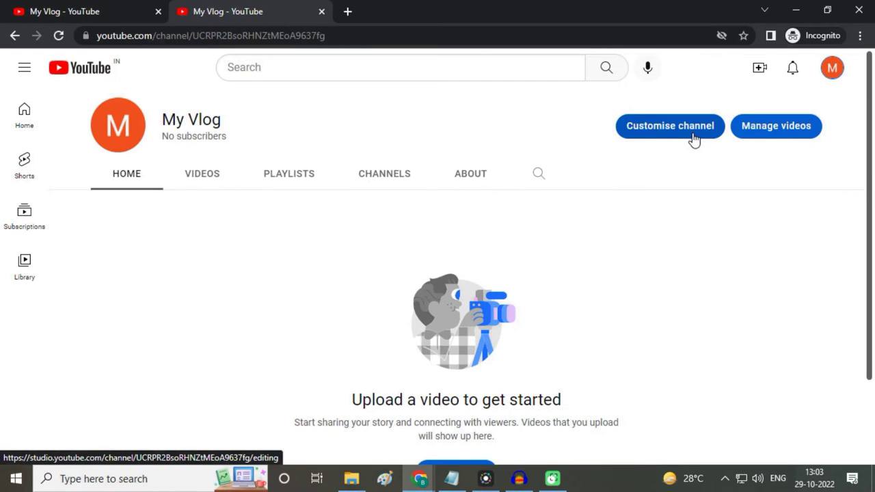
{"action": "left_click", "coordinate": [693, 136]}
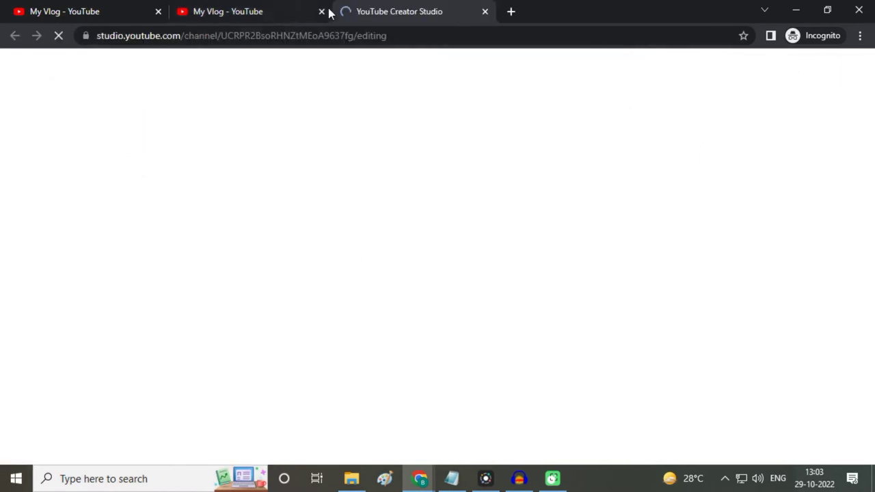
{"action": "left_click", "coordinate": [835, 196]}
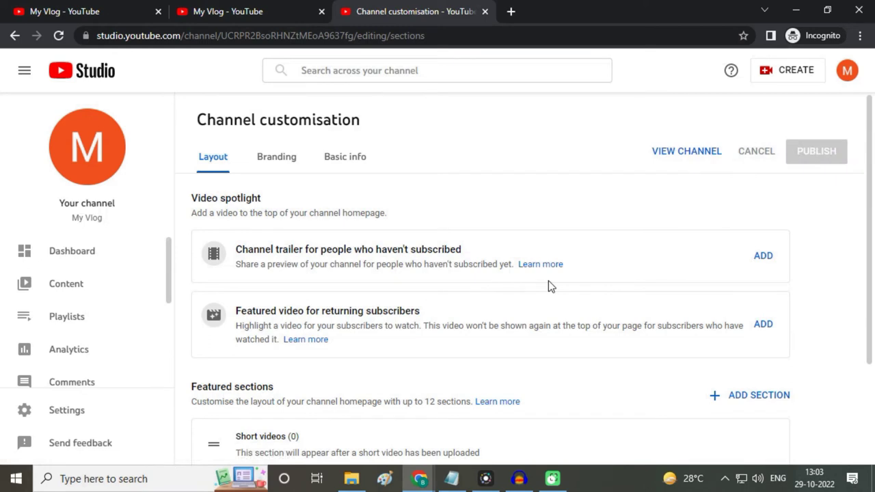
Step: Review the Branding tab's picture and banner settings, then return to the channel tab
{"action": "left_click", "coordinate": [274, 165]}
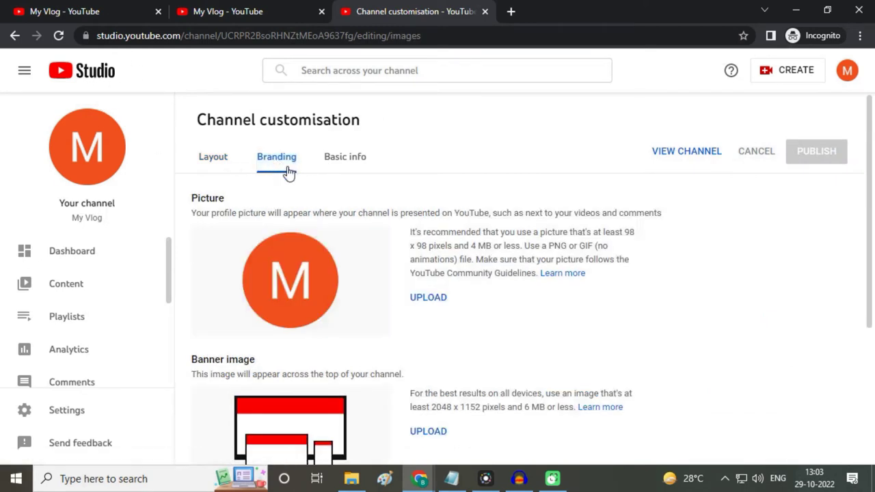
{"action": "scroll", "coordinate": [462, 324], "scroll_direction": "down", "scroll_amount": 2}
{"action": "scroll", "coordinate": [349, 267], "scroll_direction": "up", "scroll_amount": 2}
{"action": "scroll", "coordinate": [415, 382], "scroll_direction": "down", "scroll_amount": 1}
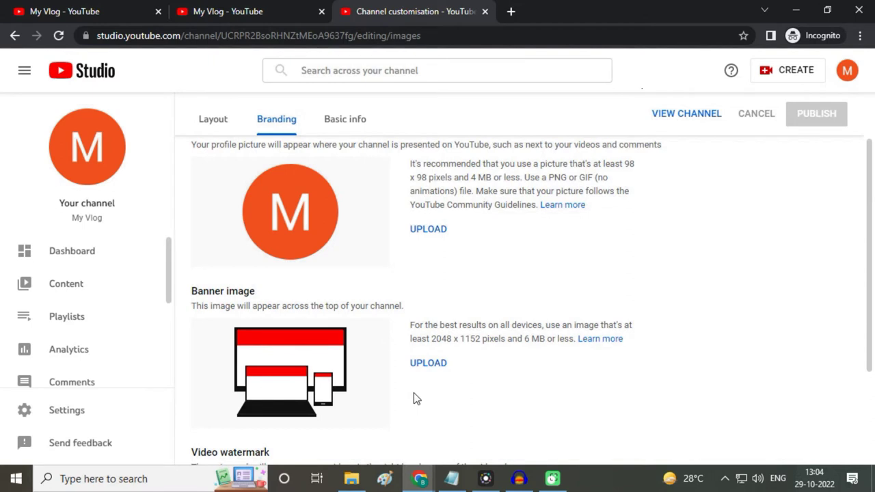
{"action": "scroll", "coordinate": [264, 225], "scroll_direction": "up", "scroll_amount": 1}
{"action": "left_click", "coordinate": [64, 12]}
{"action": "mouse_move", "coordinate": [113, 128]}
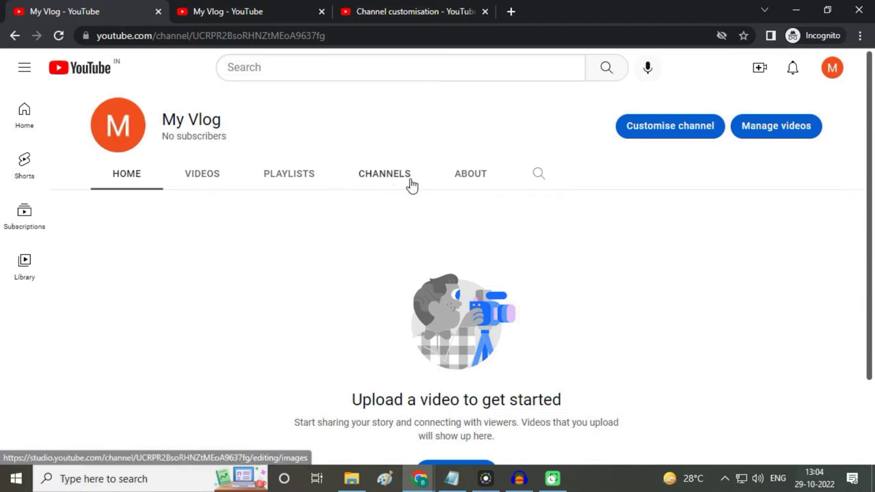
{"action": "left_click_drag", "start_coordinate": [193, 119], "coordinate": [514, 140]}
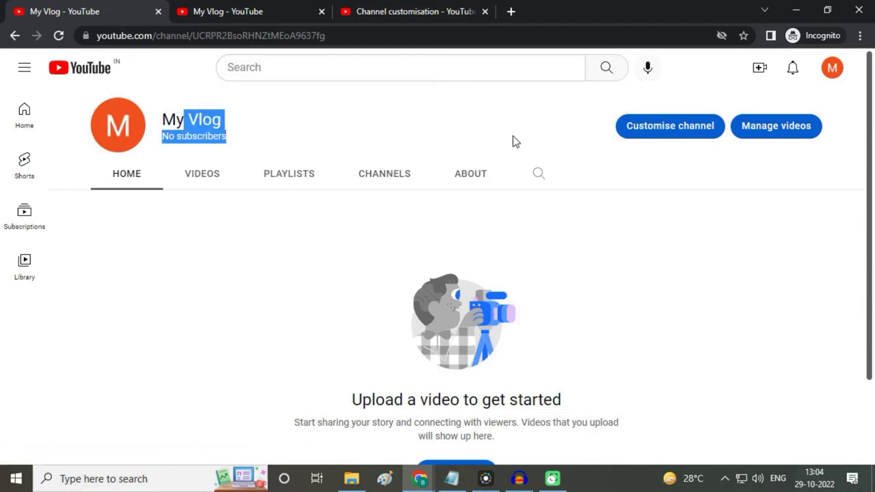
{"action": "left_click", "coordinate": [521, 141]}
{"action": "left_click", "coordinate": [407, 11]}
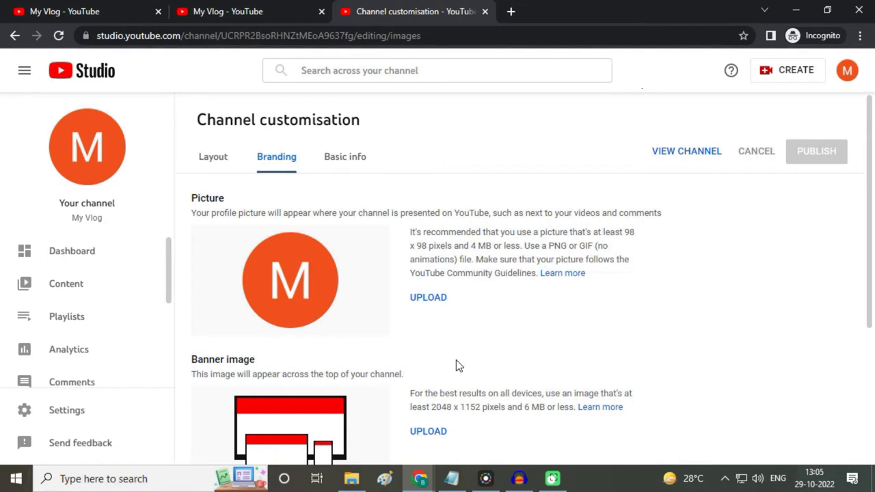
{"action": "left_click", "coordinate": [435, 298]}
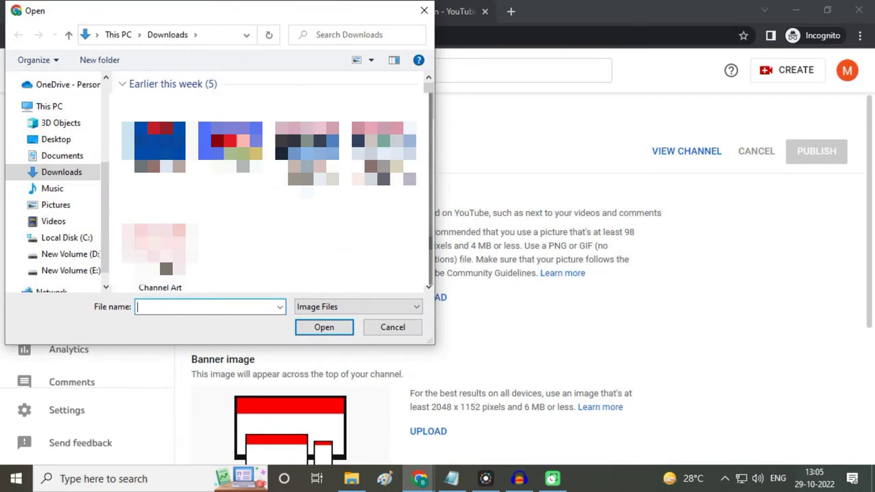
Step: Upload the crying yellow emoji image as the profile picture and accept the crop
{"action": "scroll", "coordinate": [269, 185], "scroll_direction": "down", "scroll_amount": 2}
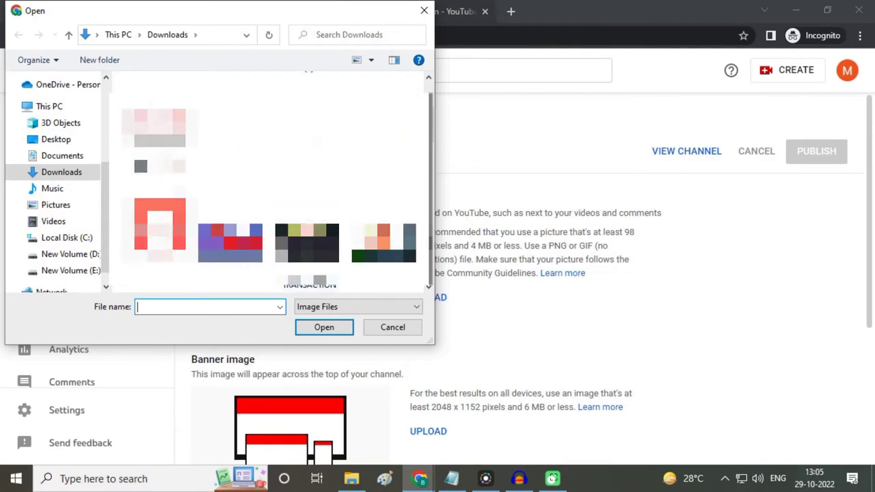
{"action": "scroll", "coordinate": [268, 184], "scroll_direction": "down", "scroll_amount": 2}
{"action": "left_click", "coordinate": [384, 232]}
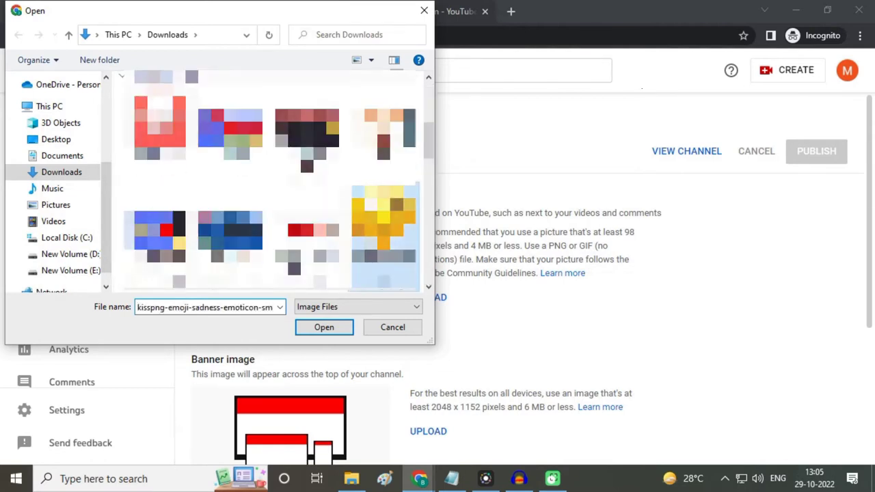
{"action": "left_click", "coordinate": [330, 326]}
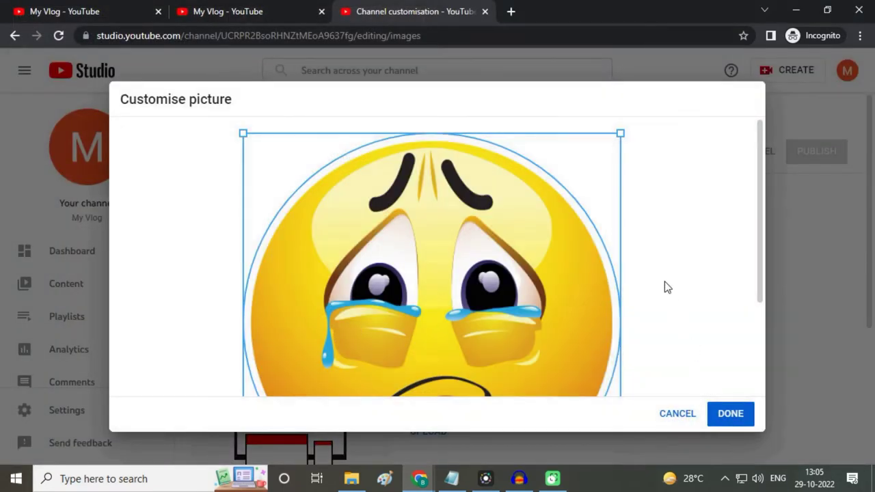
{"action": "scroll", "coordinate": [673, 301], "scroll_direction": "down", "scroll_amount": 3}
{"action": "left_click", "coordinate": [733, 415]}
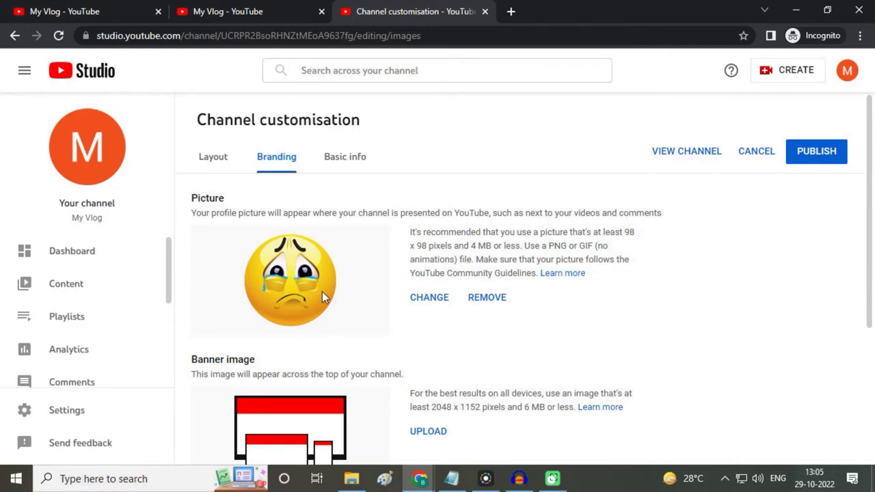
{"action": "scroll", "coordinate": [360, 317], "scroll_direction": "down", "scroll_amount": 1}
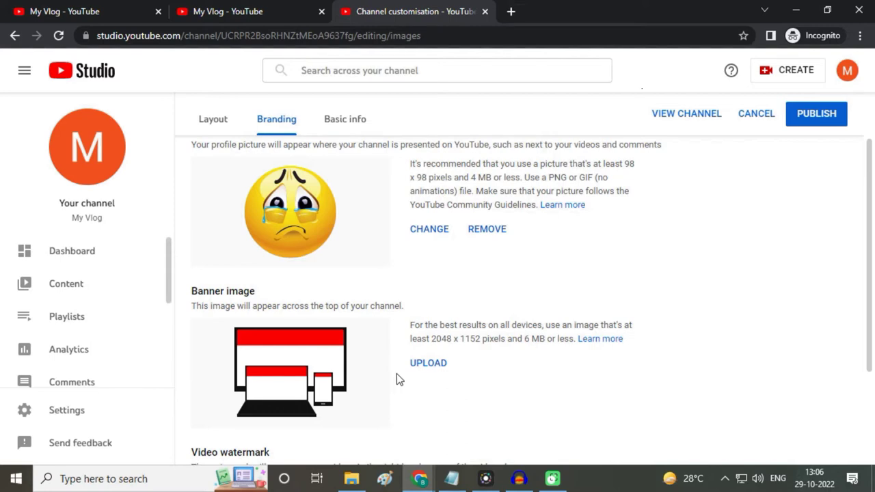
Step: Upload the Channel Art image as the banner, accept the crop, and publish the branding
{"action": "left_click", "coordinate": [427, 366]}
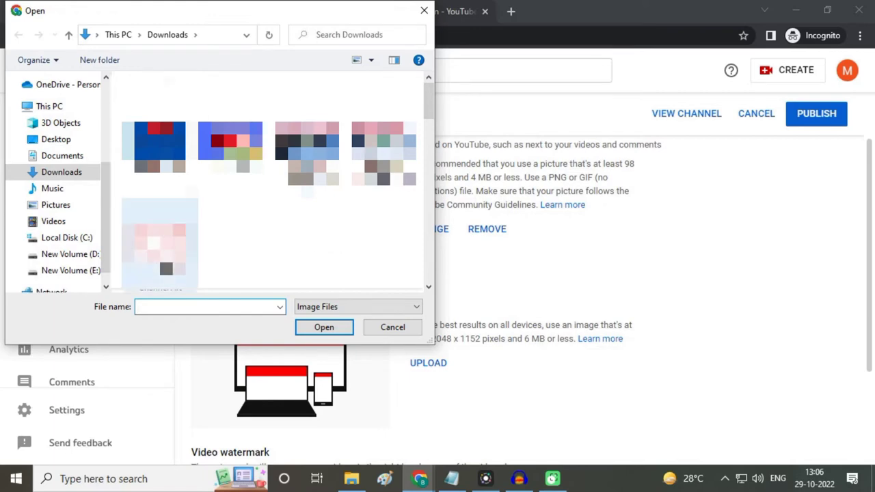
{"action": "left_click", "coordinate": [159, 244]}
{"action": "left_click", "coordinate": [324, 329]}
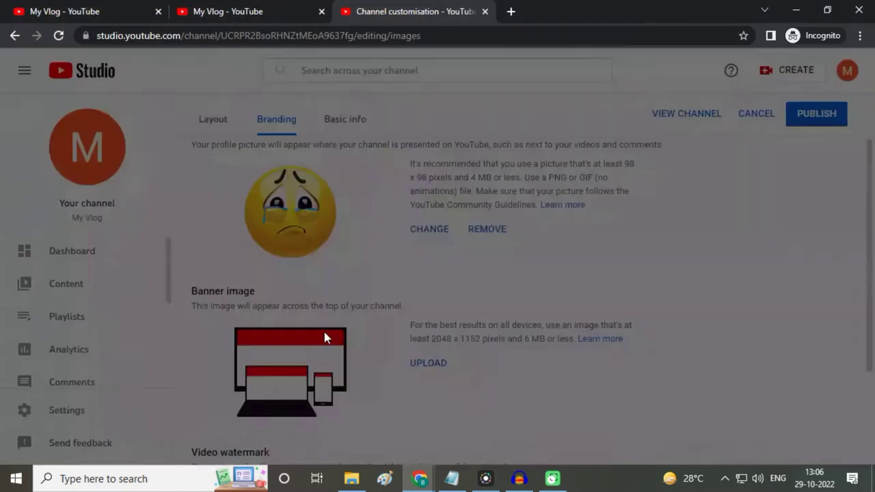
{"action": "left_click", "coordinate": [732, 413]}
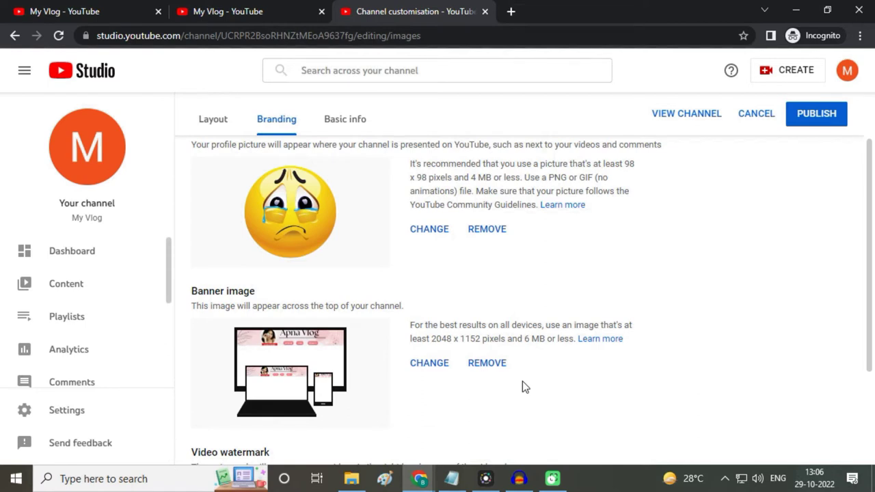
{"action": "left_click", "coordinate": [818, 115]}
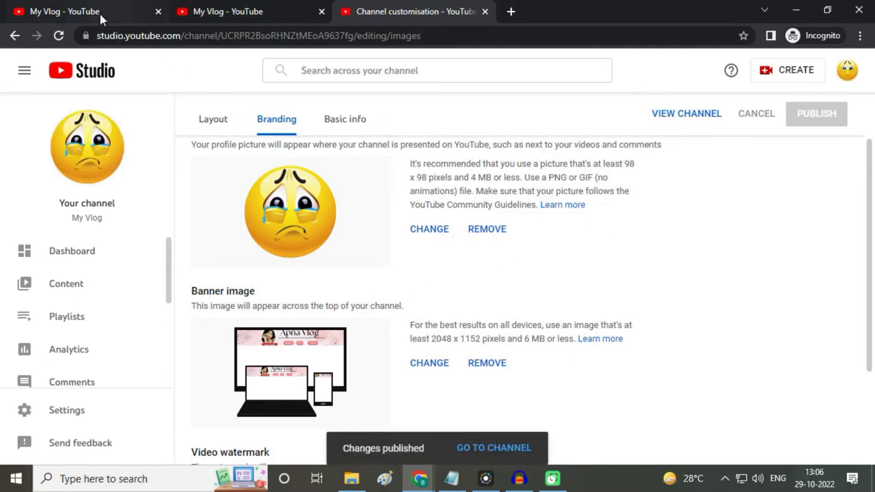
Step: Reload the My Vlog channel page to check the new branding, then return to Studio customisation
{"action": "left_click", "coordinate": [130, 14]}
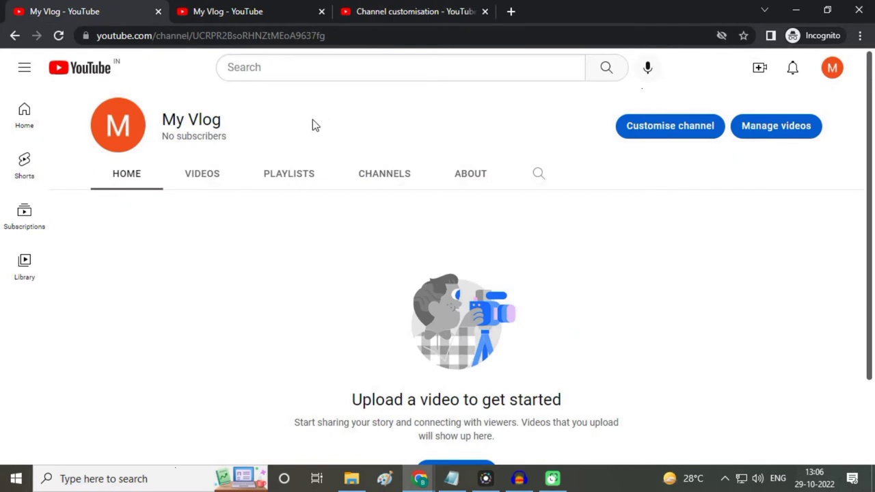
{"action": "left_click", "coordinate": [59, 35]}
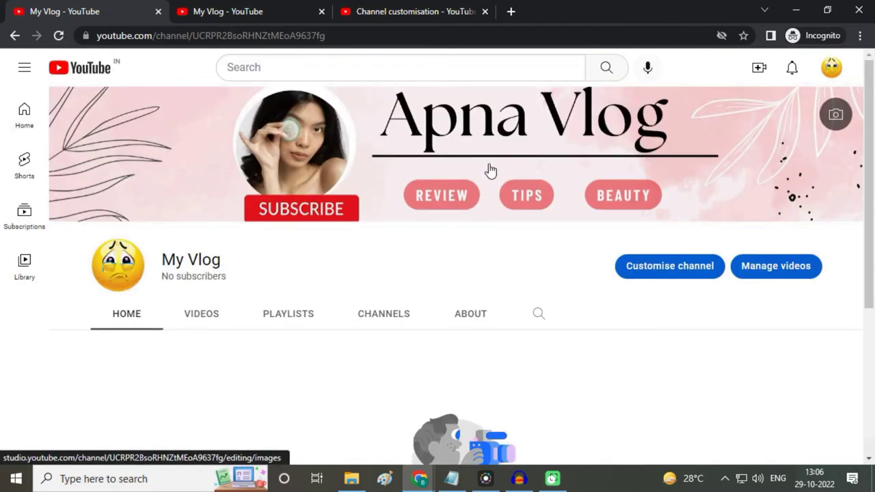
{"action": "left_click", "coordinate": [417, 12]}
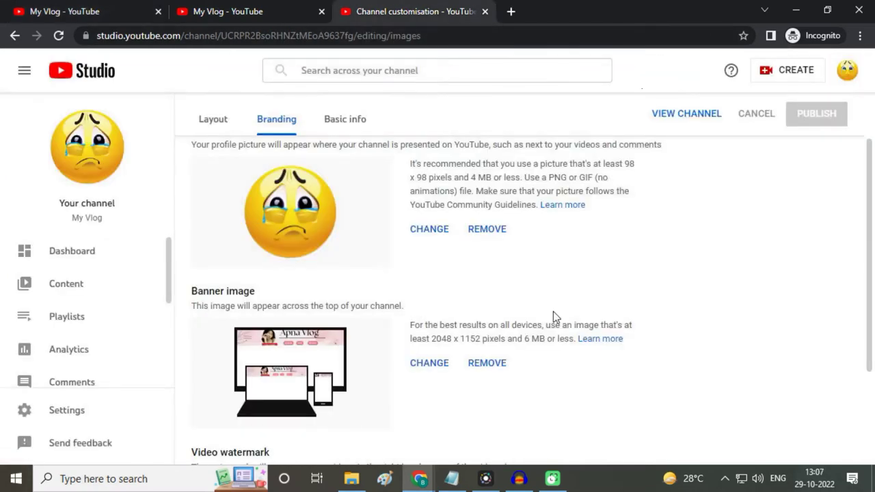
{"action": "scroll", "coordinate": [564, 321], "scroll_direction": "down", "scroll_amount": 2}
{"action": "scroll", "coordinate": [563, 326], "scroll_direction": "up", "scroll_amount": 3}
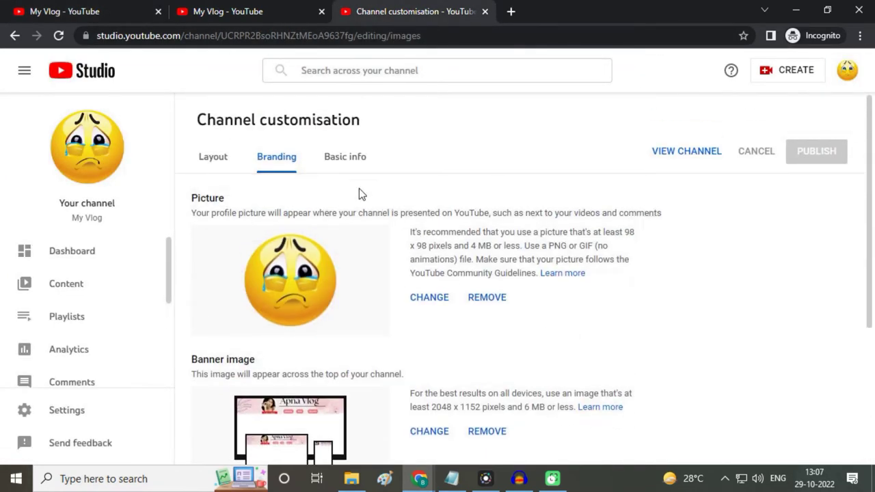
Step: Under Basic info, enter the description 'welcome o my channel.' / 'plz subscribe my channel' and publish
{"action": "left_click", "coordinate": [348, 167]}
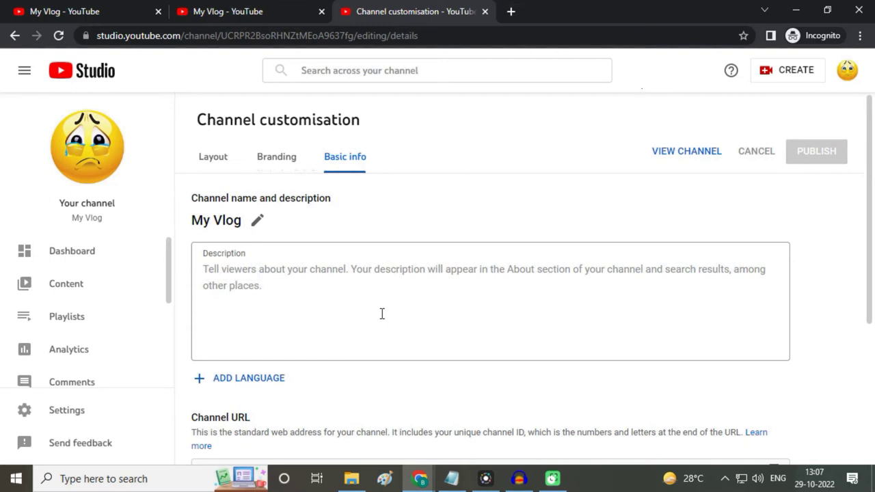
{"action": "left_click", "coordinate": [453, 273]}
{"action": "type", "text": "welcome"}
{"action": "key", "text": "BackSpace"}
{"action": "key", "text": "BackSpace"}
{"action": "key", "text": "BackSpace"}
{"action": "key", "text": "BackSpace"}
{"action": "key", "text": "BackSpace"}
{"action": "key", "text": "BackSpace"}
{"action": "key", "text": "BackSpace"}
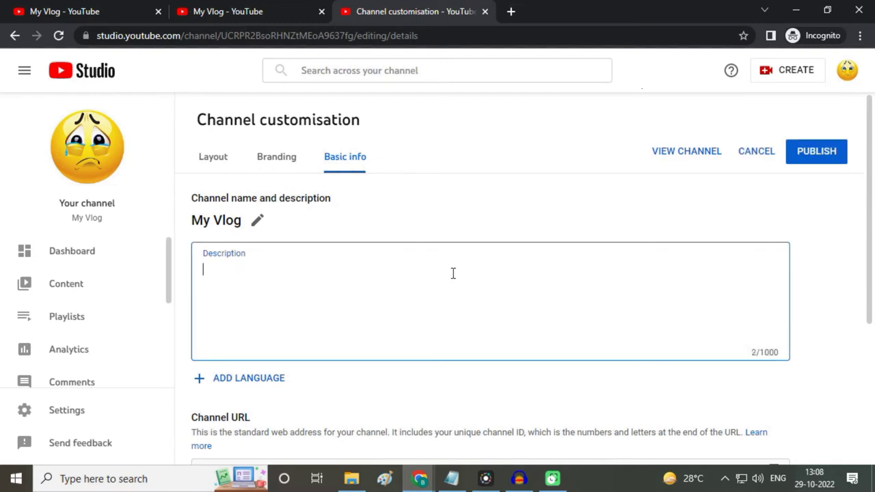
{"action": "type", "text": "welcome o my channel"}
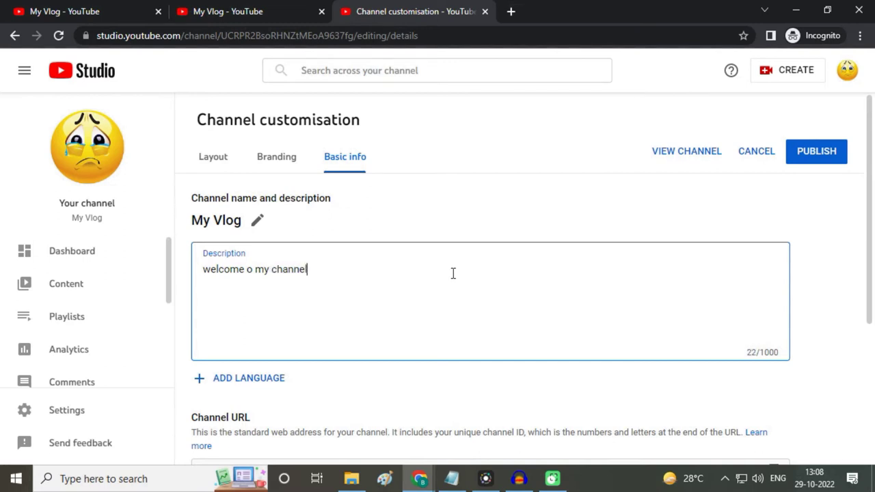
{"action": "type", "text": "."}
{"action": "key", "text": "Return"}
{"action": "type", "text": "plz subscribe my"}
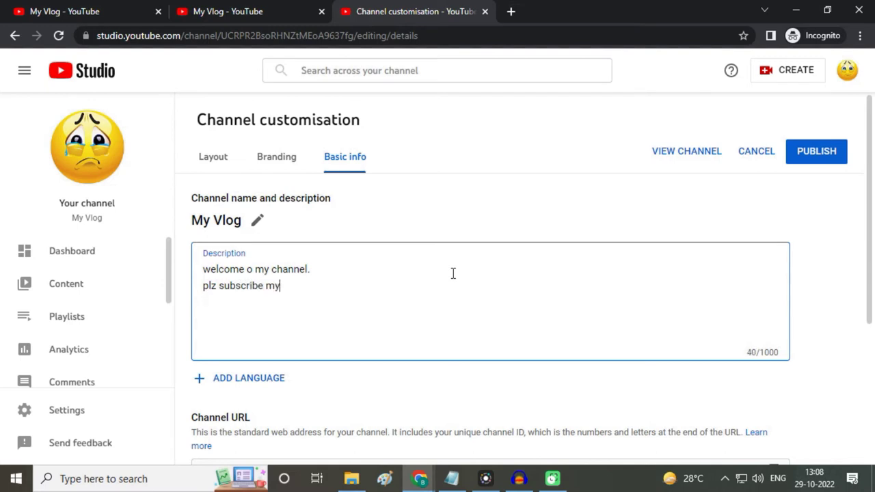
{"action": "type", "text": " channel"}
{"action": "left_click", "coordinate": [817, 161]}
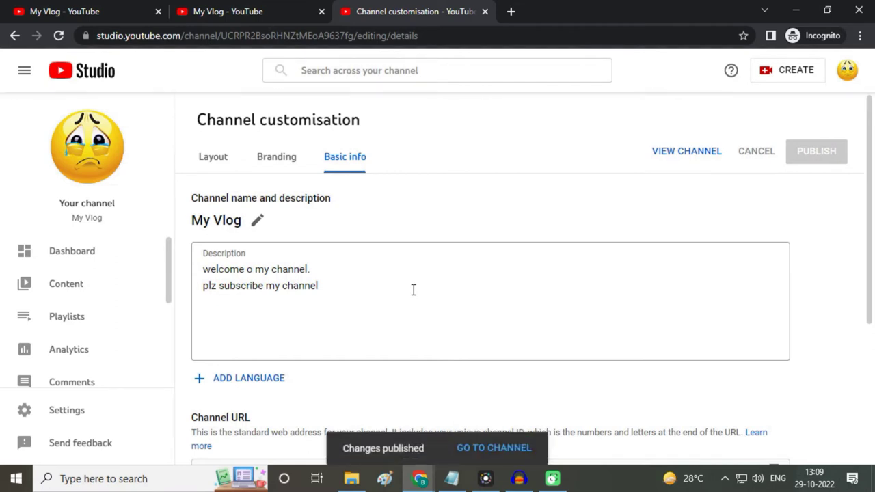
Step: Enter the channel's contact e-mail under Contact info, publish, and add a new link entry
{"action": "scroll", "coordinate": [459, 333], "scroll_direction": "down", "scroll_amount": 3}
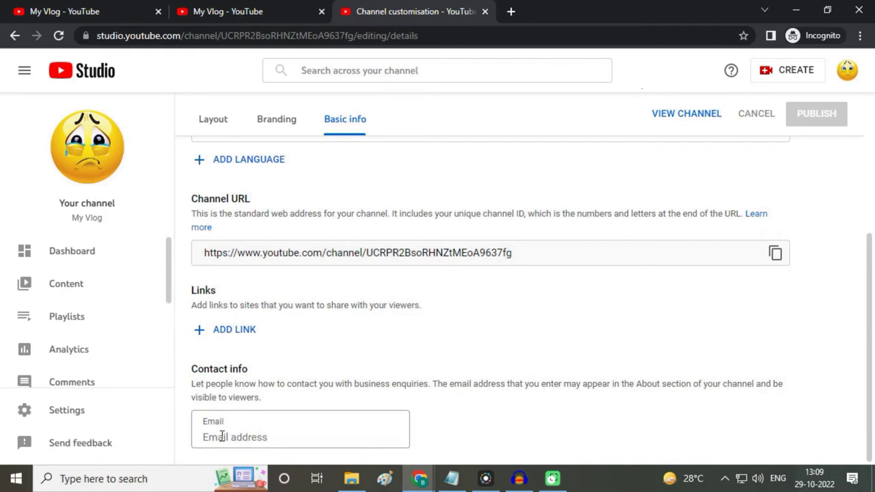
{"action": "left_click", "coordinate": [210, 433]}
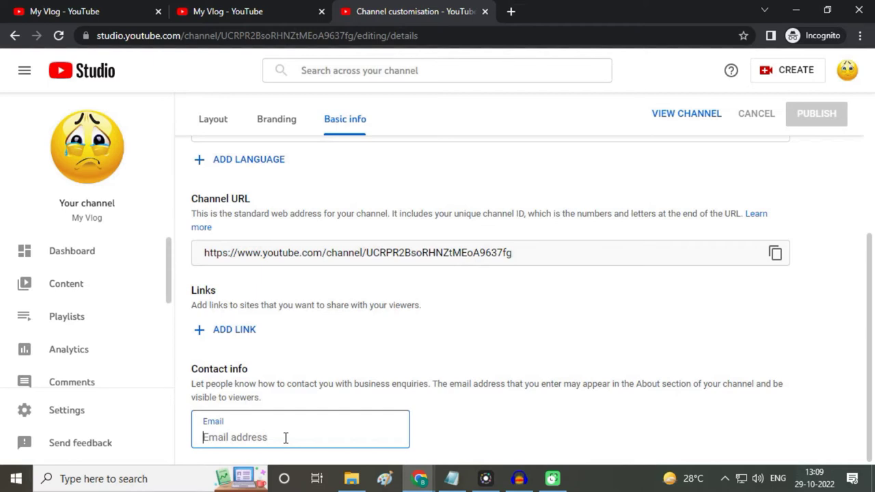
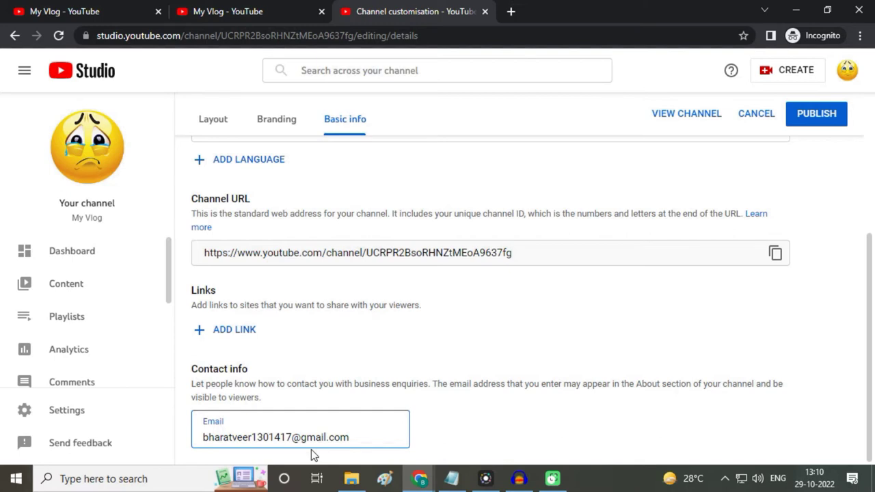
{"action": "left_click", "coordinate": [824, 114]}
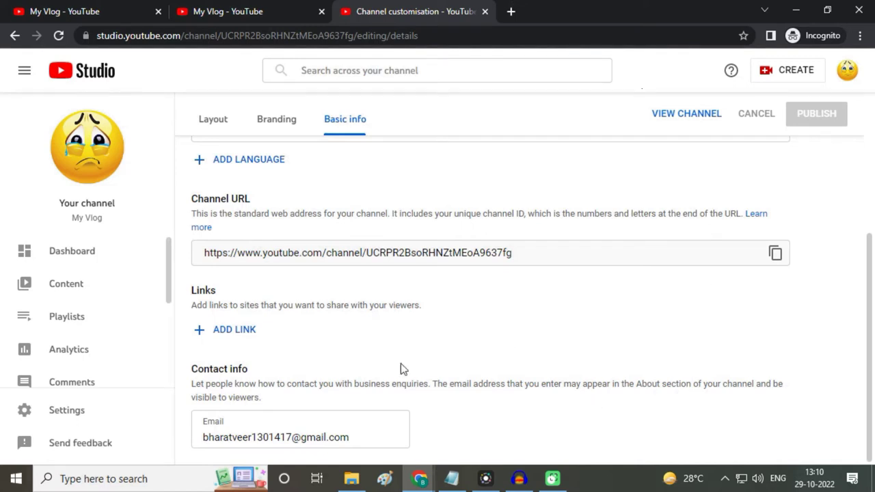
{"action": "left_click", "coordinate": [240, 330]}
Step: Add a link titled 'instagram' with the pasted Instagram profile URL and publish it
{"action": "scroll", "coordinate": [353, 326], "scroll_direction": "down", "scroll_amount": 1}
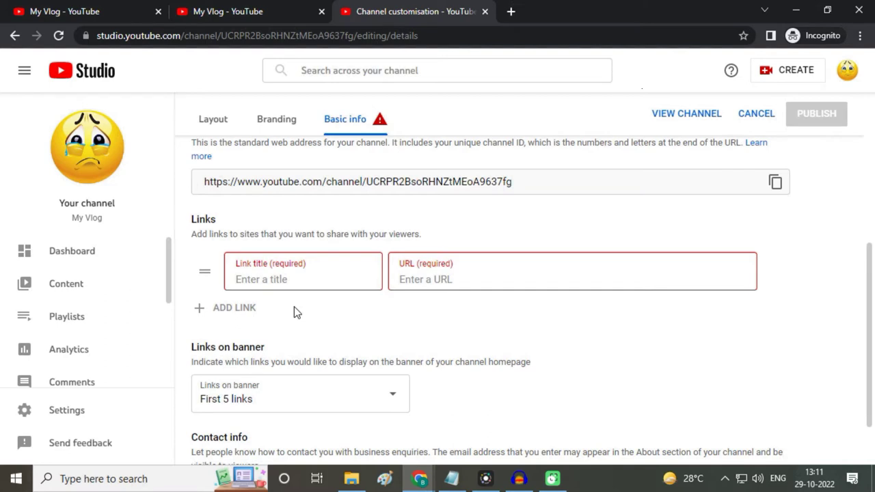
{"action": "left_click", "coordinate": [303, 283]}
{"action": "type", "text": "instagram"}
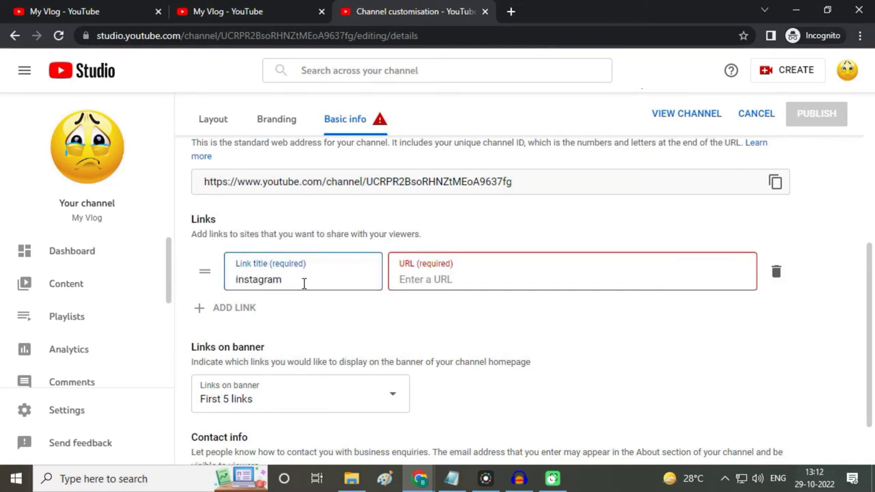
{"action": "left_click", "coordinate": [431, 284]}
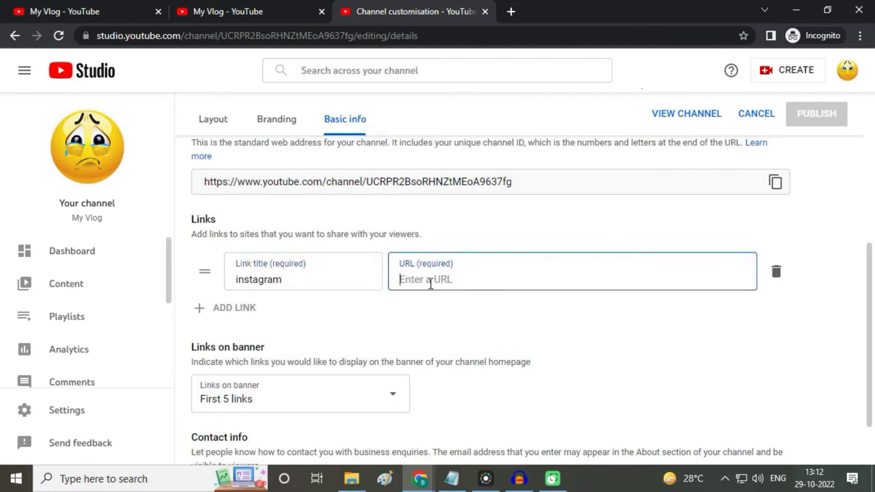
{"action": "type", "text": "https://www.instagram.com/veer.bharat07/"}
{"action": "left_click", "coordinate": [535, 310]}
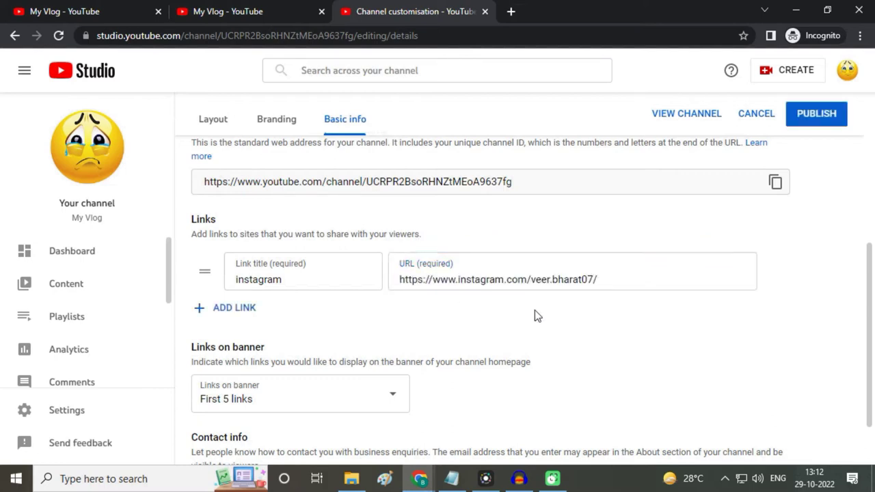
{"action": "left_click", "coordinate": [819, 115]}
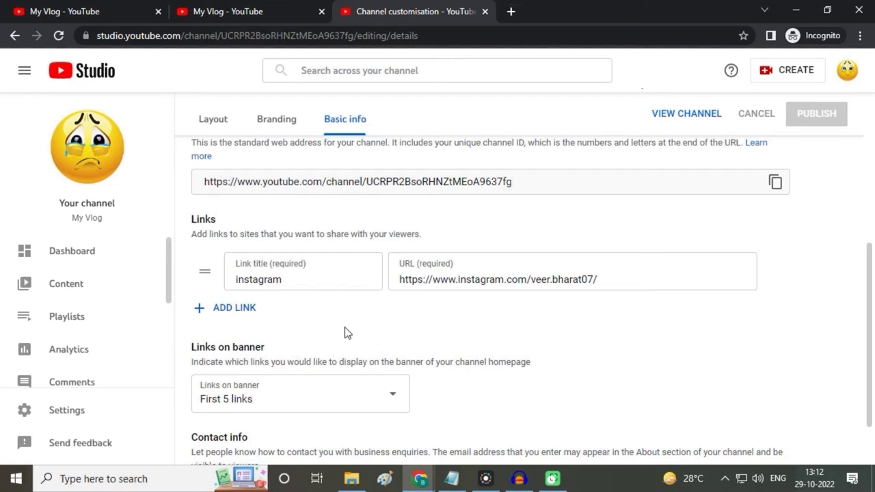
Step: Add a blank second link row below the instagram link and select its URL field
{"action": "left_click", "coordinate": [232, 311]}
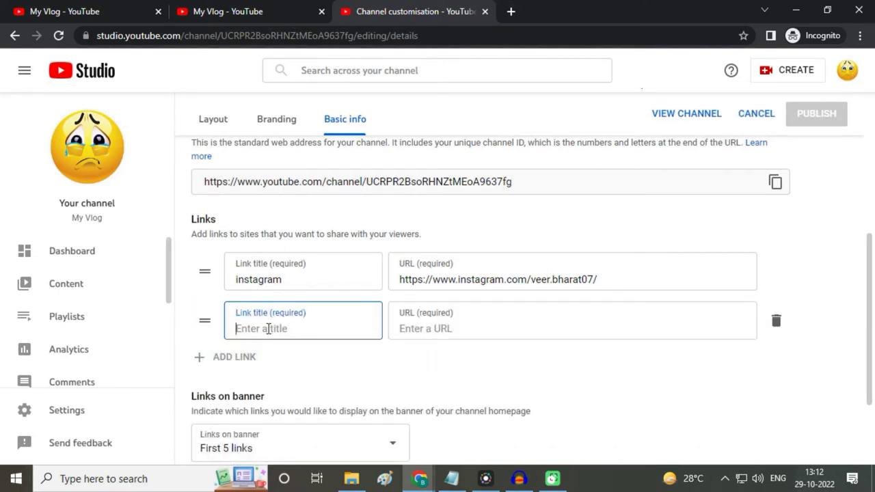
{"action": "left_click", "coordinate": [460, 332]}
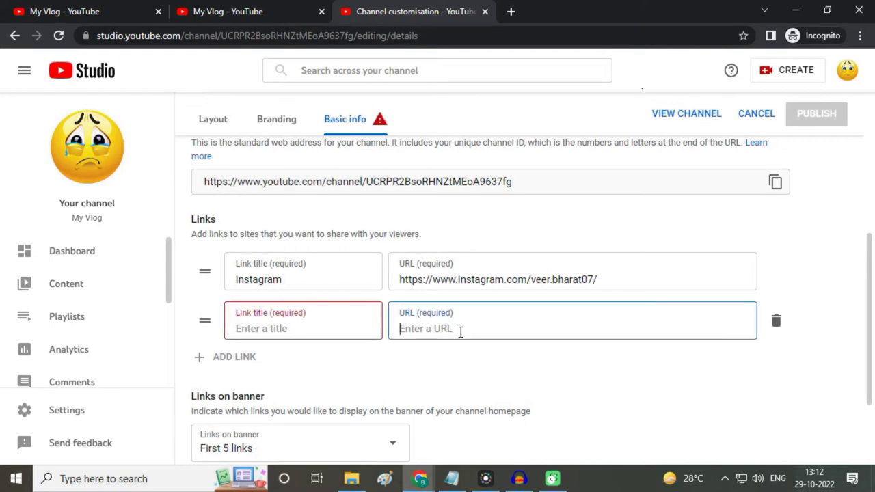
{"action": "scroll", "coordinate": [212, 371], "scroll_direction": "down", "scroll_amount": 2}
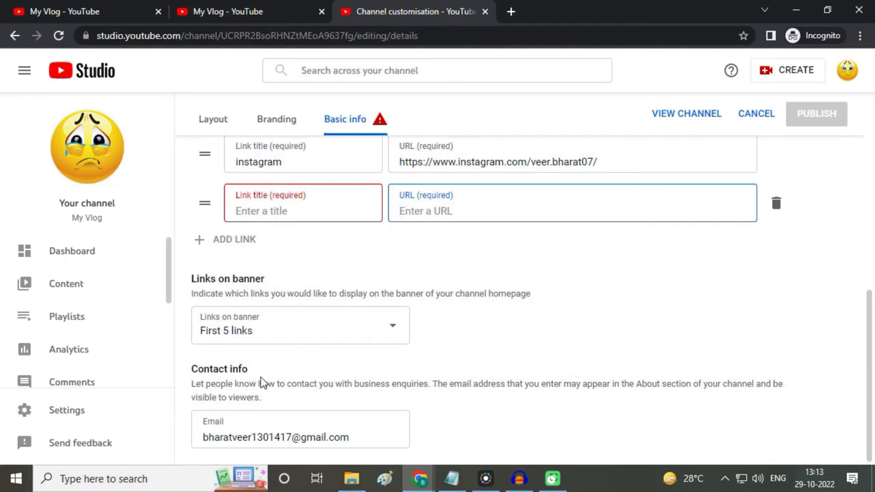
{"action": "scroll", "coordinate": [569, 343], "scroll_direction": "up", "scroll_amount": 5}
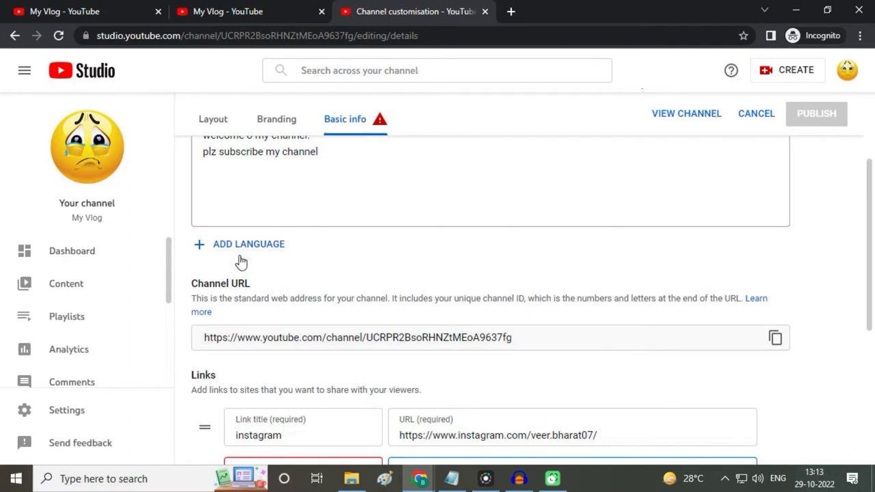
{"action": "scroll", "coordinate": [129, 334], "scroll_direction": "down", "scroll_amount": 3}
{"action": "scroll", "coordinate": [139, 338], "scroll_direction": "up", "scroll_amount": 4}
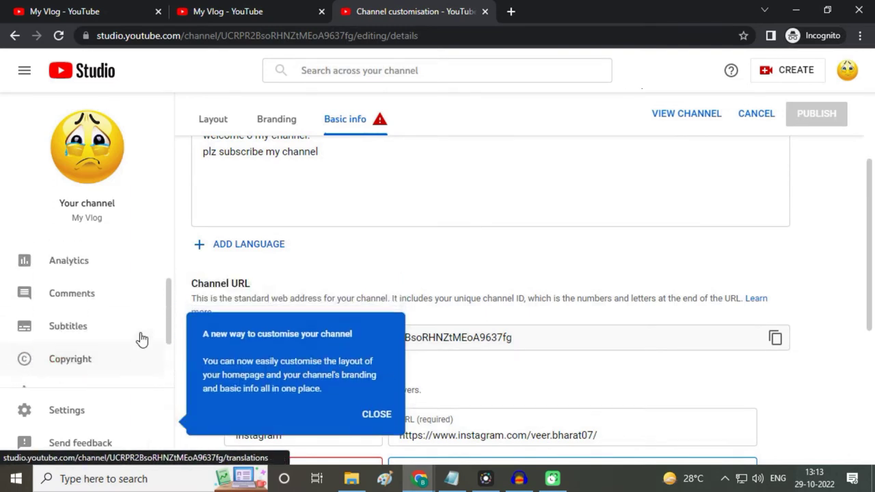
Step: Open Settings and choose INR – Indian Rupee as the General default currency
{"action": "left_click", "coordinate": [65, 413]}
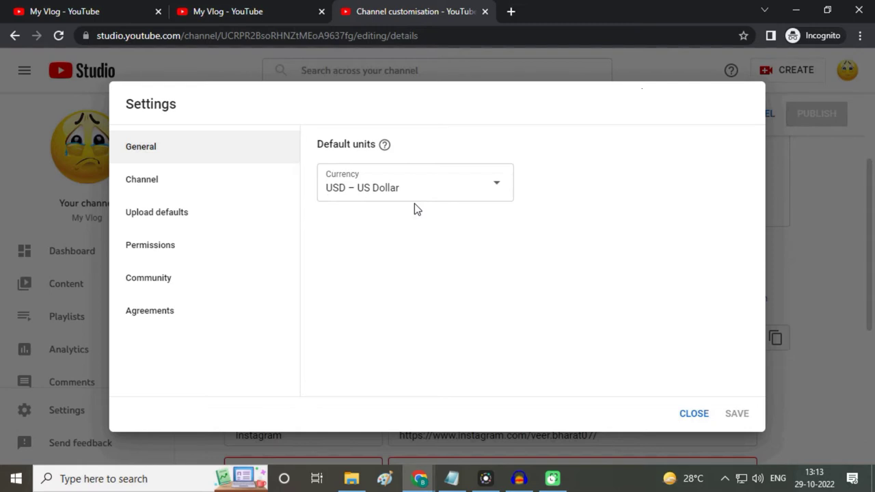
{"action": "left_click", "coordinate": [493, 190]}
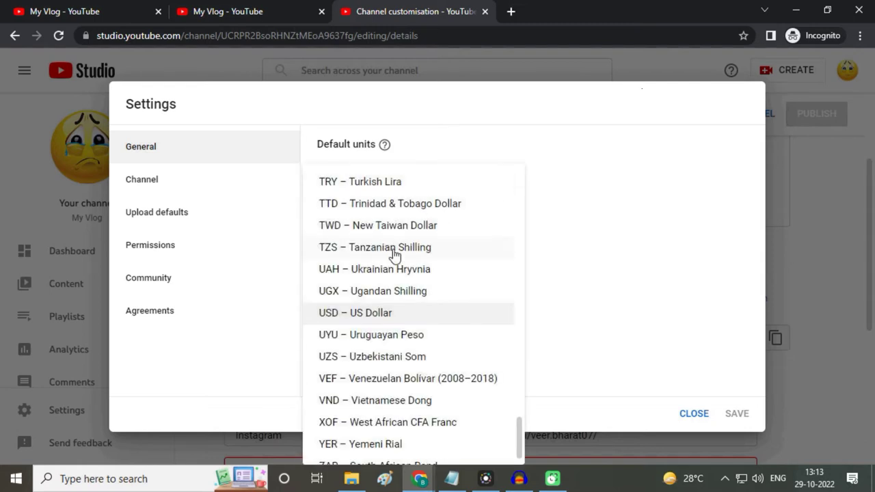
{"action": "scroll", "coordinate": [403, 317], "scroll_direction": "down", "scroll_amount": 1}
{"action": "scroll", "coordinate": [404, 316], "scroll_direction": "up", "scroll_amount": 12}
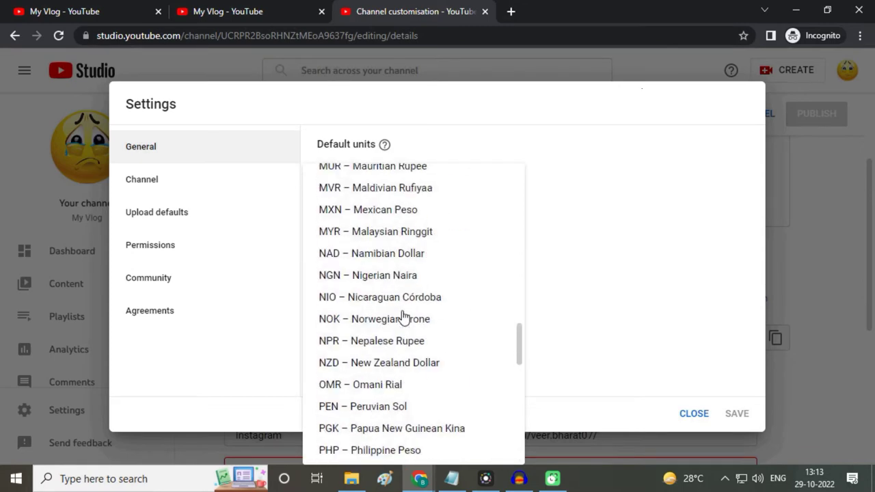
{"action": "scroll", "coordinate": [404, 316], "scroll_direction": "up", "scroll_amount": 8}
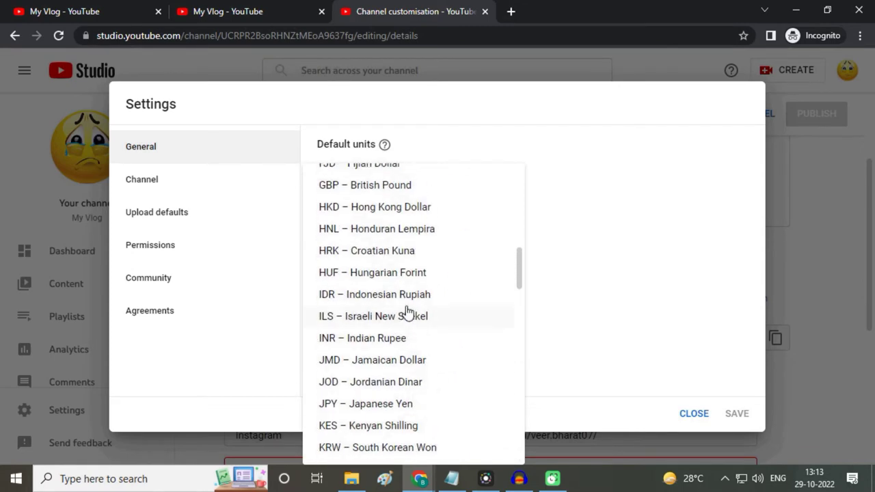
{"action": "scroll", "coordinate": [428, 309], "scroll_direction": "up", "scroll_amount": 1}
{"action": "scroll", "coordinate": [427, 311], "scroll_direction": "down", "scroll_amount": 1}
{"action": "left_click", "coordinate": [390, 342]}
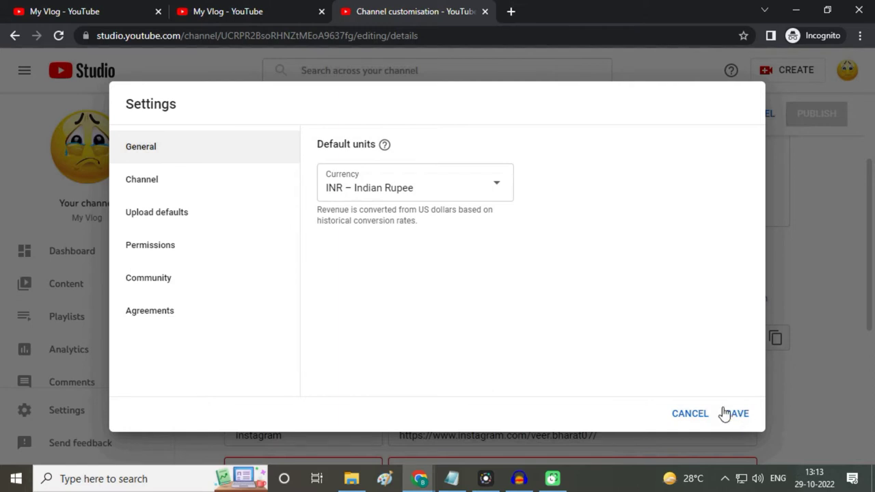
Step: In Channel settings, choose India as country of residence and select the Keywords box
{"action": "left_click", "coordinate": [146, 189]}
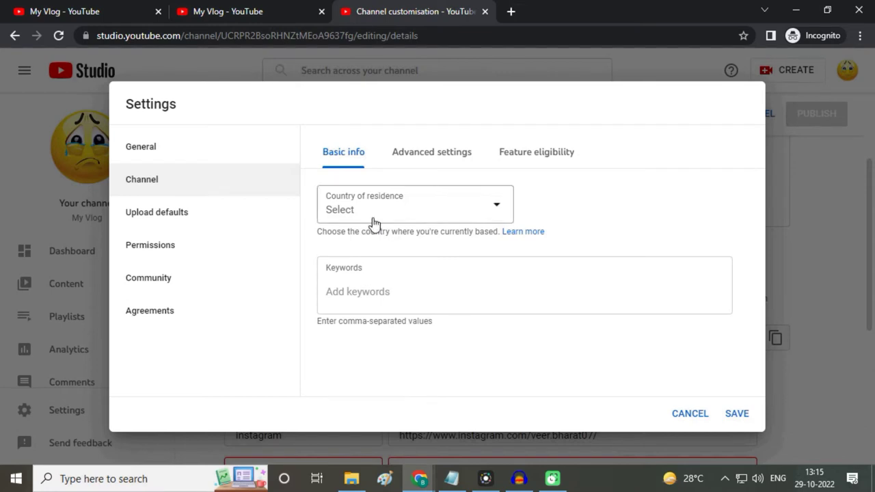
{"action": "left_click", "coordinate": [486, 211]}
{"action": "scroll", "coordinate": [433, 281], "scroll_direction": "down", "scroll_amount": 10}
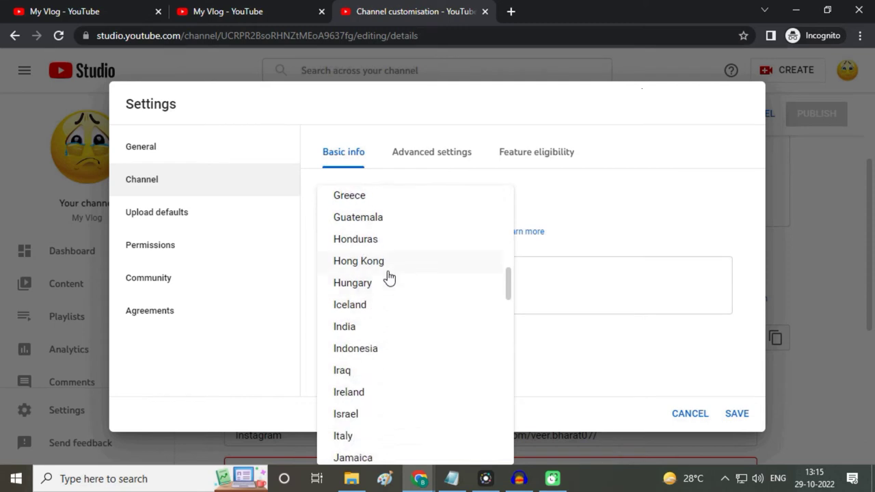
{"action": "left_click", "coordinate": [357, 330]}
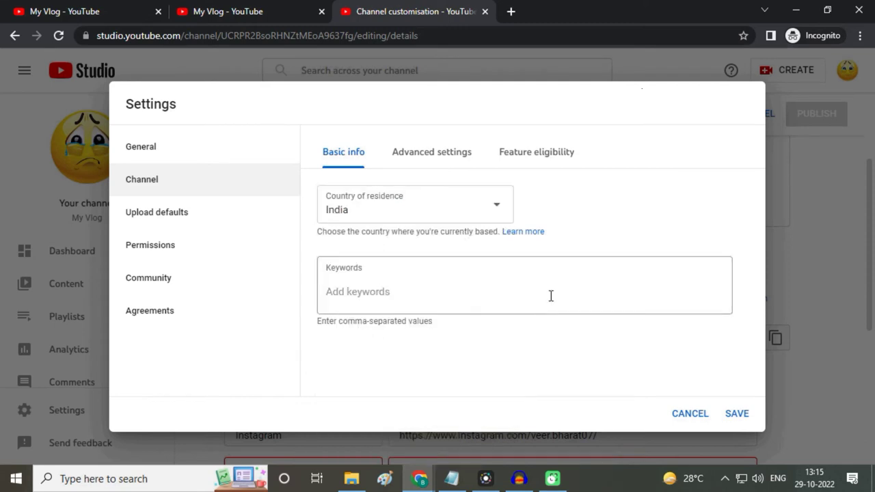
{"action": "left_click", "coordinate": [354, 286]}
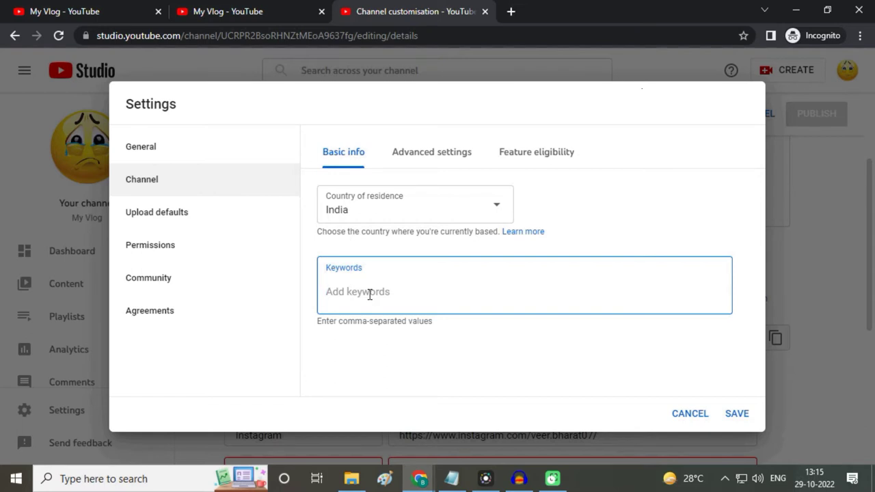
Step: Enter the keywords 'my vlog', 'my first vlog', 'vlog', 'vlog kaise banaye' and save the settings
{"action": "type", "text": "my vlo"}
{"action": "key", "text": "BackSpace"}
{"action": "key", "text": "BackSpace"}
{"action": "key", "text": "BackSpace"}
{"action": "key", "text": "BackSpace"}
{"action": "key", "text": "BackSpace"}
{"action": "key", "text": "BackSpace"}
{"action": "type", "text": "my"}
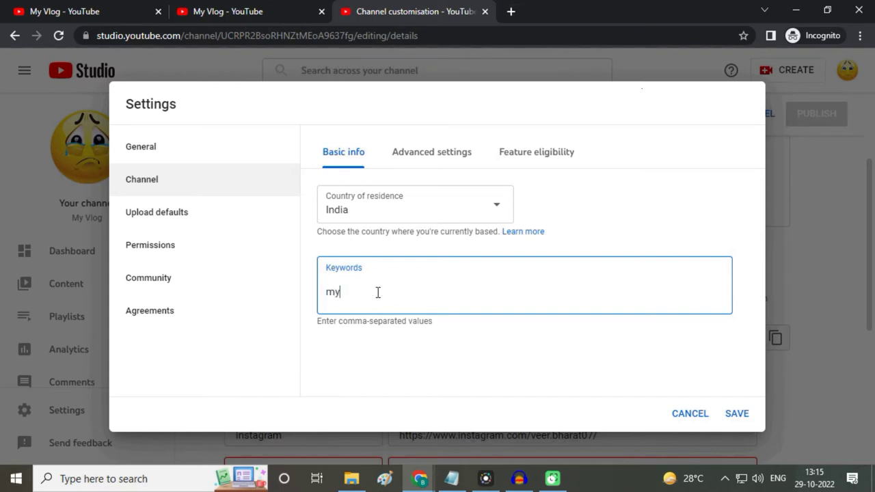
{"action": "type", "text": " vlog"}
{"action": "key", "text": "Return"}
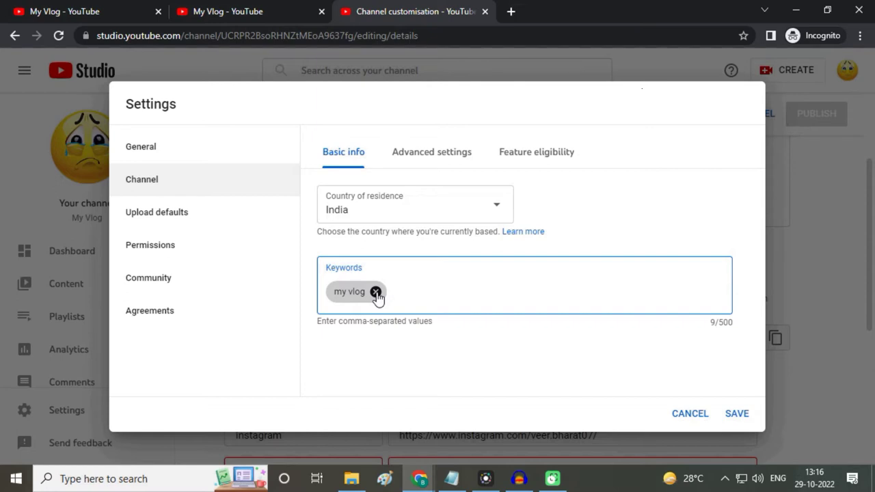
{"action": "type", "text": "my first vlog,v"}
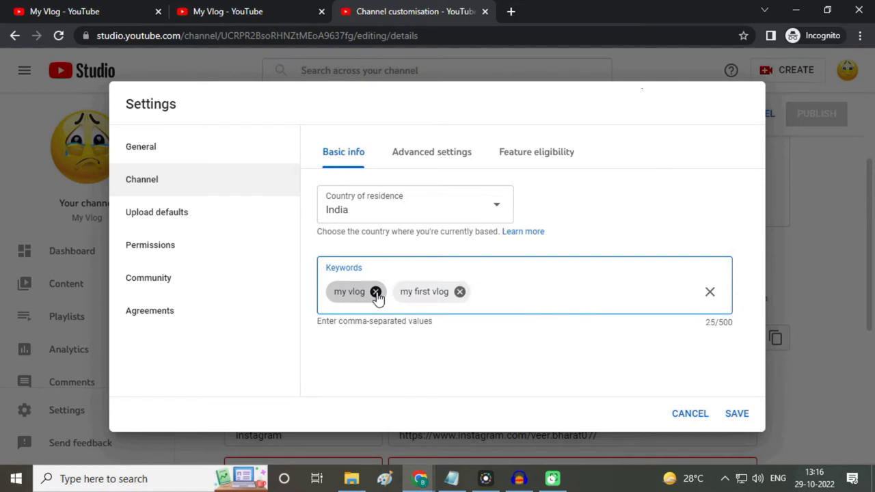
{"action": "type", "text": "log,"}
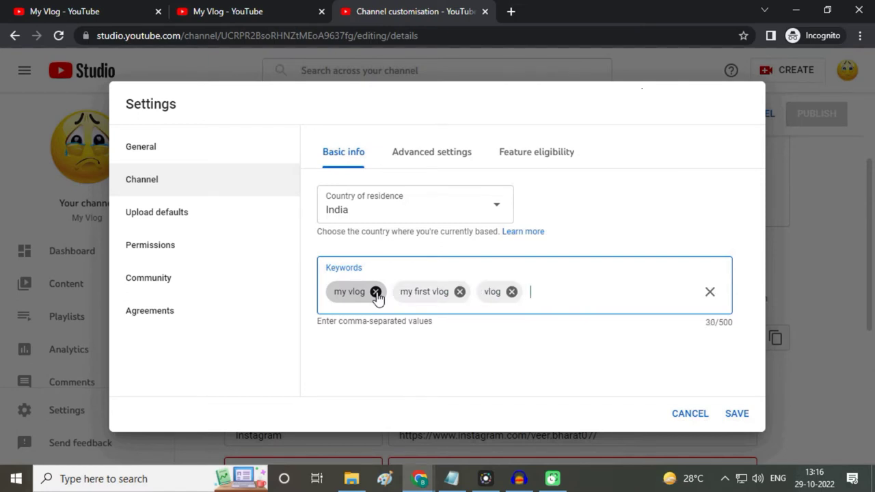
{"action": "type", "text": "vlog kaise b"}
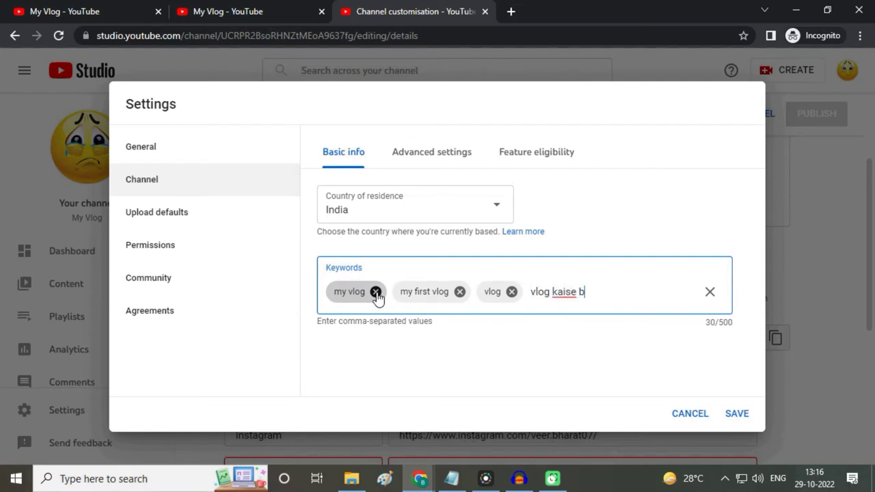
{"action": "type", "text": "anaye,"}
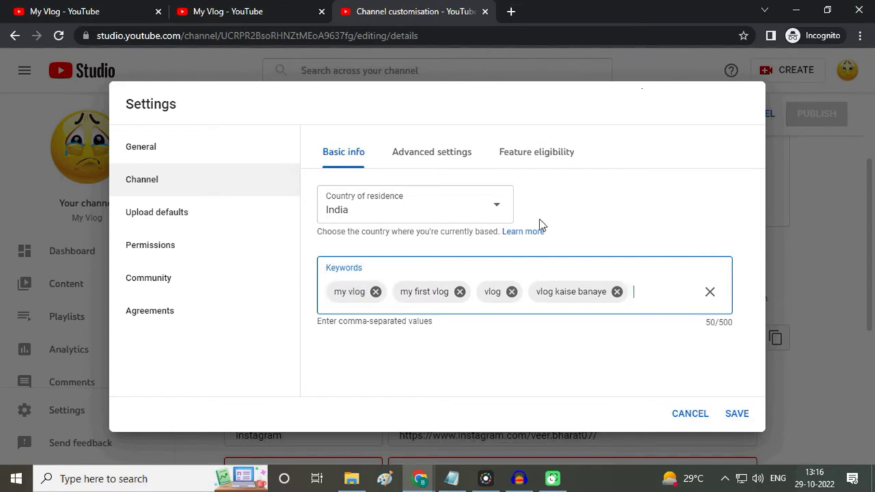
{"action": "left_click", "coordinate": [736, 413]}
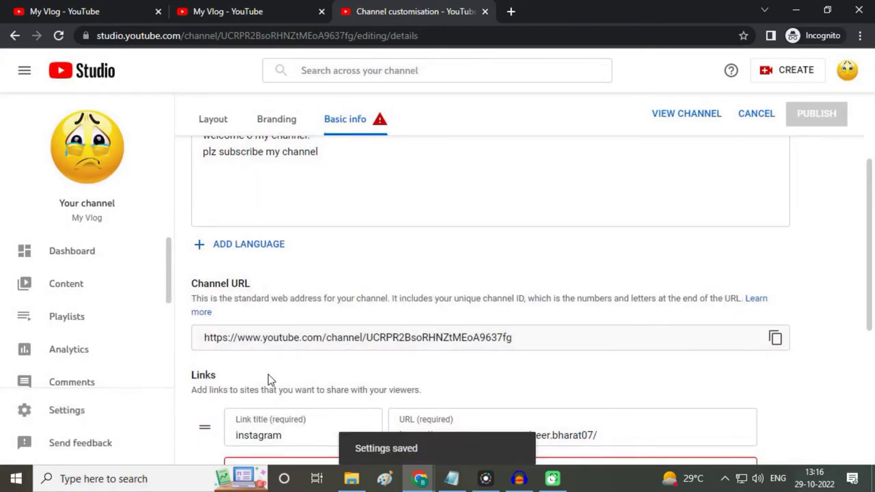
Step: In the channel's Advanced settings, set the channel as not Made for Kids
{"action": "left_click", "coordinate": [70, 414]}
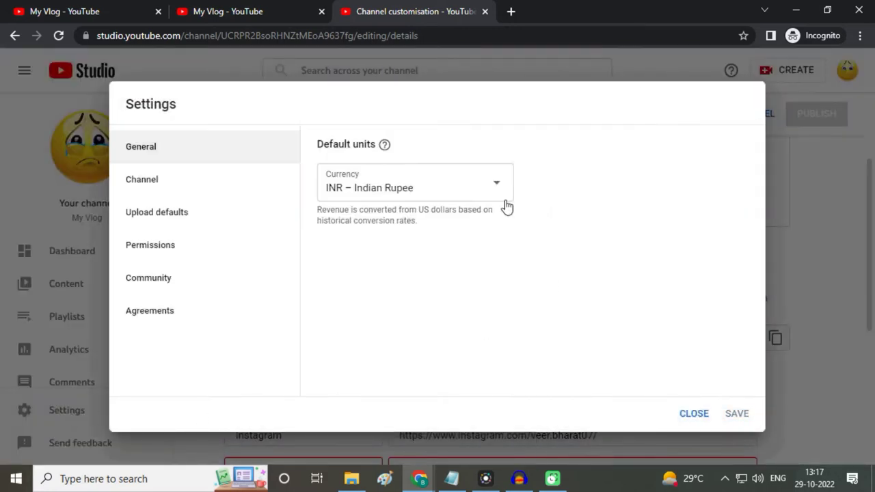
{"action": "left_click", "coordinate": [149, 183]}
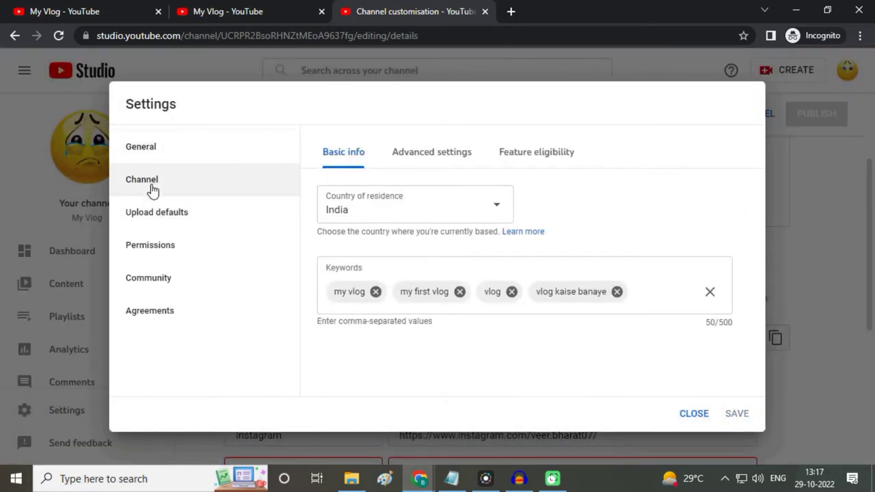
{"action": "left_click", "coordinate": [433, 163]}
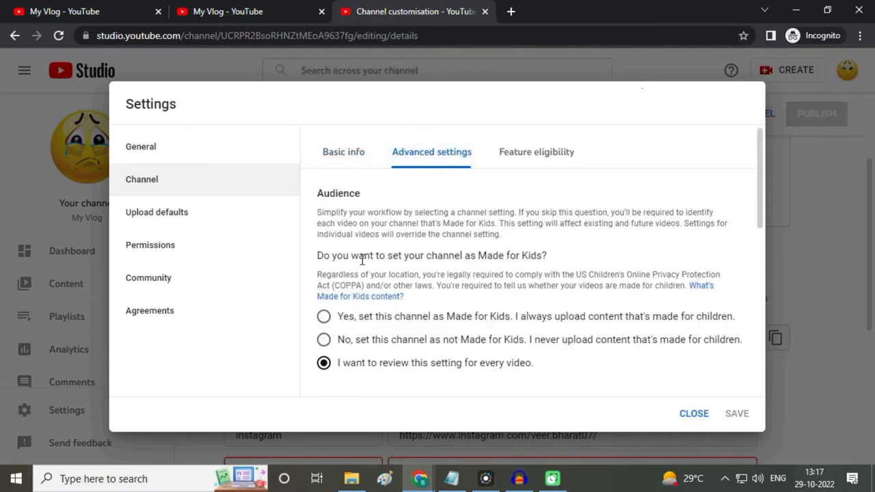
{"action": "scroll", "coordinate": [517, 270], "scroll_direction": "down", "scroll_amount": 1}
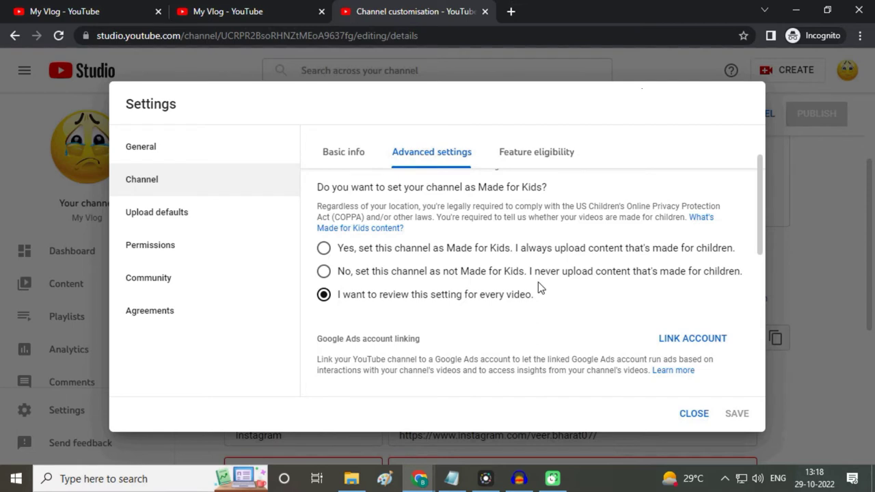
{"action": "left_click", "coordinate": [324, 272]}
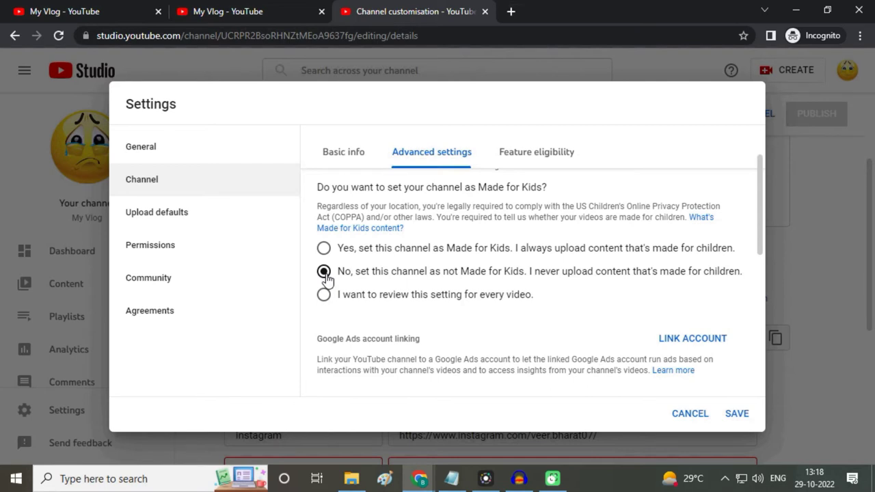
Step: Review the channel's advanced settings and bring up its feature eligibility
{"action": "scroll", "coordinate": [514, 342], "scroll_direction": "down", "scroll_amount": 3}
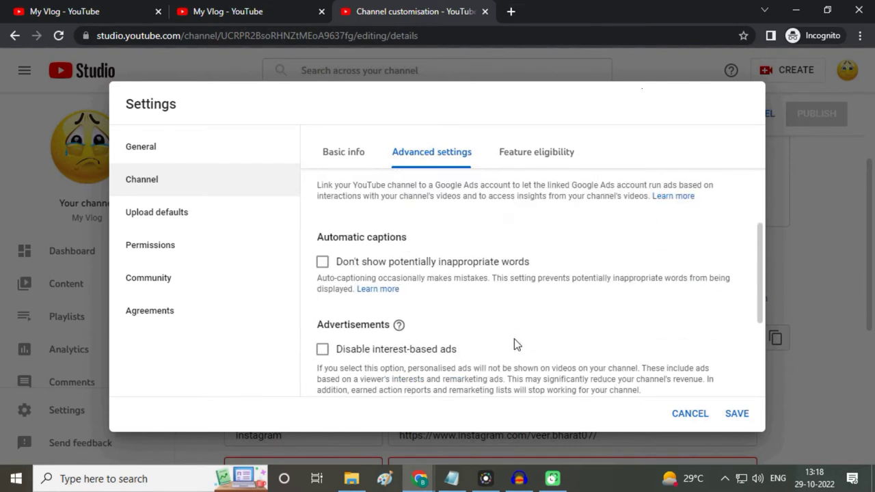
{"action": "scroll", "coordinate": [522, 335], "scroll_direction": "down", "scroll_amount": 5}
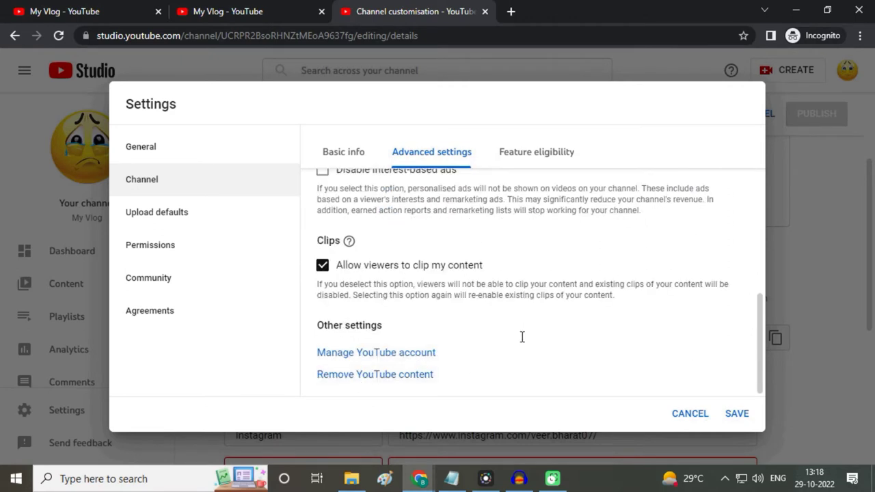
{"action": "scroll", "coordinate": [546, 331], "scroll_direction": "up", "scroll_amount": 10}
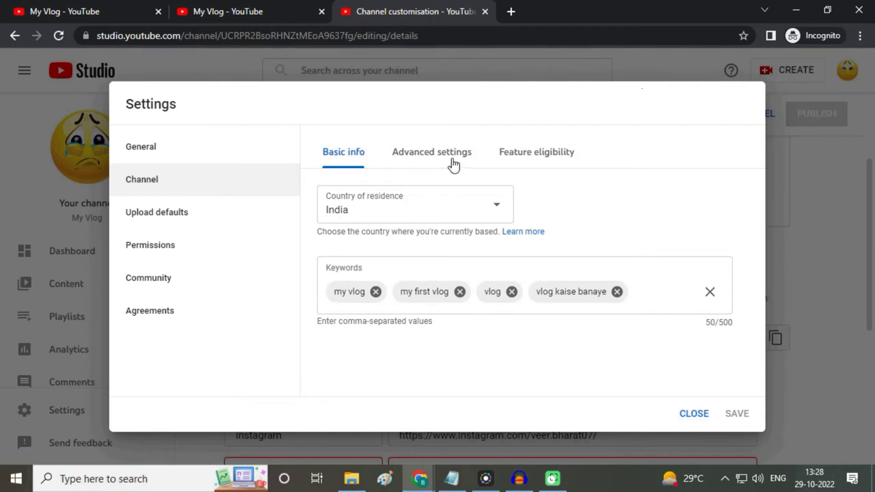
{"action": "left_click", "coordinate": [434, 163]}
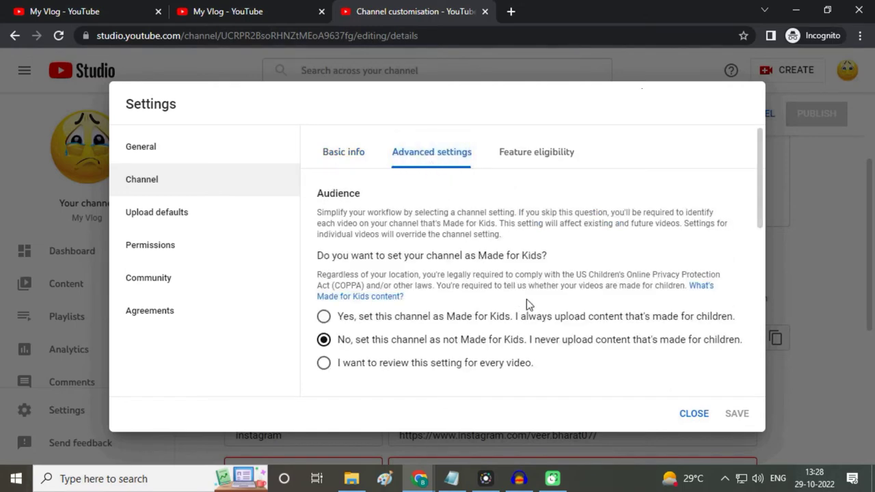
{"action": "scroll", "coordinate": [512, 295], "scroll_direction": "down", "scroll_amount": 10}
{"action": "scroll", "coordinate": [534, 304], "scroll_direction": "up", "scroll_amount": 10}
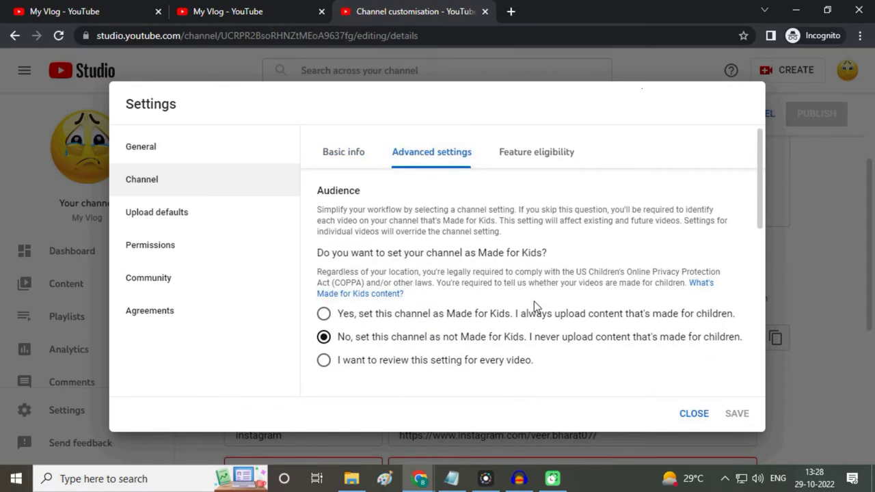
{"action": "left_click", "coordinate": [533, 158]}
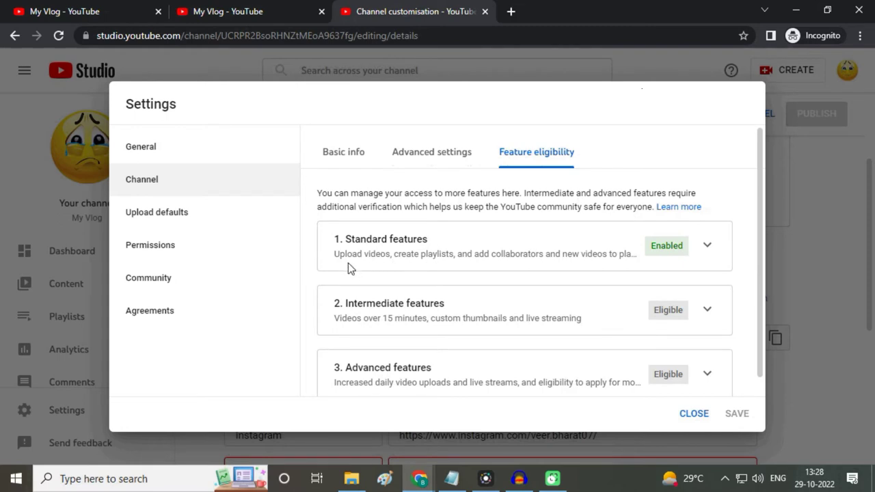
Step: Read the Standard features description and expand the Intermediate features requirements
{"action": "left_click_drag", "start_coordinate": [333, 256], "coordinate": [482, 270]}
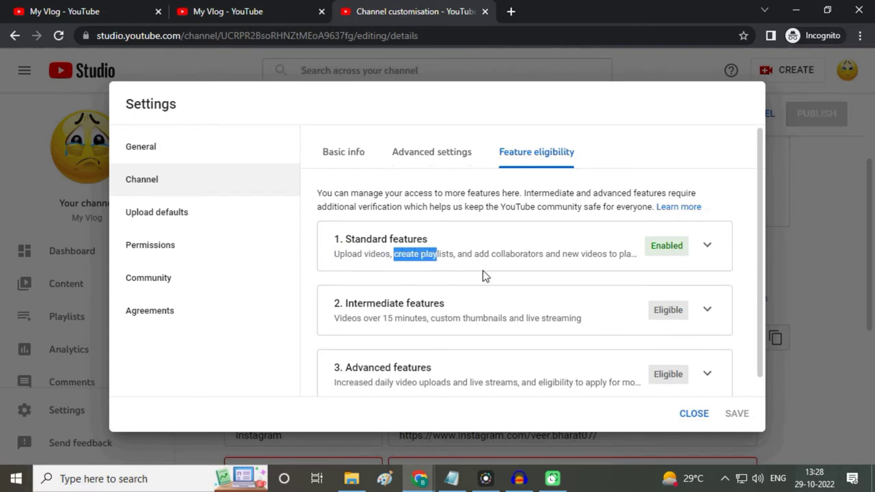
{"action": "left_click", "coordinate": [549, 263]}
{"action": "scroll", "coordinate": [548, 262], "scroll_direction": "down", "scroll_amount": 1}
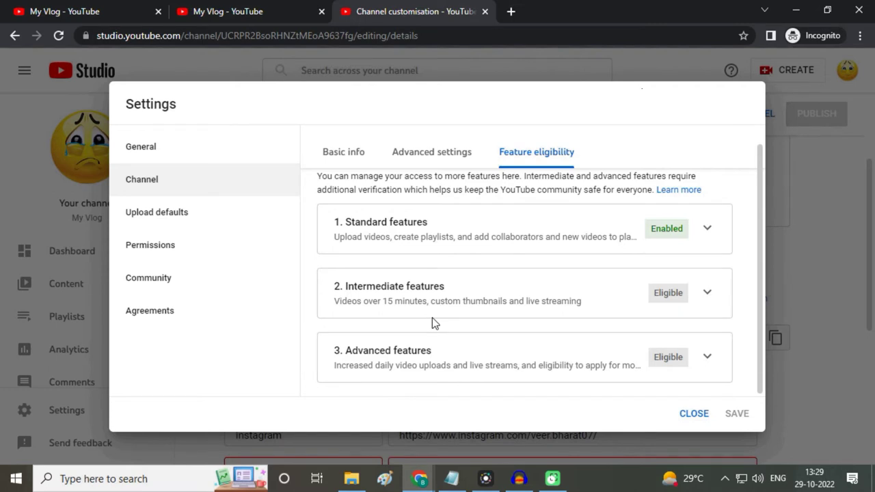
{"action": "left_click", "coordinate": [707, 294]}
{"action": "left_click_drag", "start_coordinate": [762, 251], "coordinate": [761, 292]}
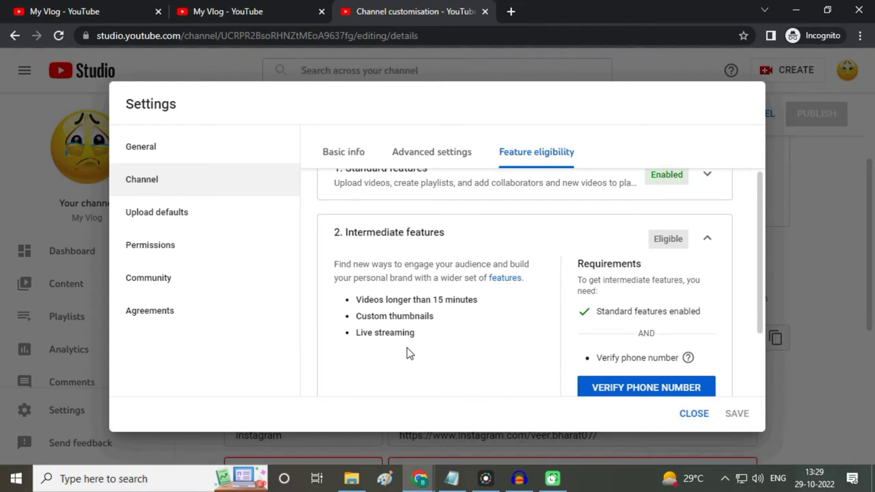
Step: Start phone number verification to unlock intermediate features
{"action": "scroll", "coordinate": [478, 345], "scroll_direction": "down", "scroll_amount": 1}
{"action": "scroll", "coordinate": [478, 345], "scroll_direction": "up", "scroll_amount": 3}
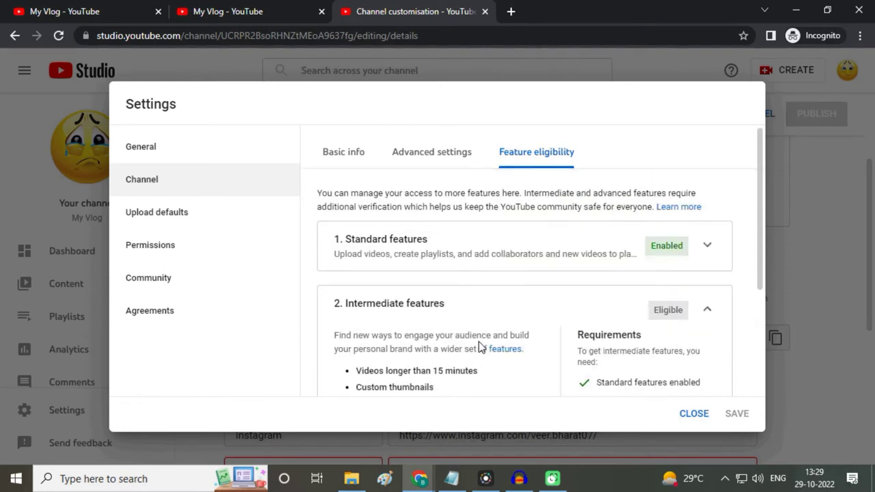
{"action": "scroll", "coordinate": [478, 347], "scroll_direction": "down", "scroll_amount": 1}
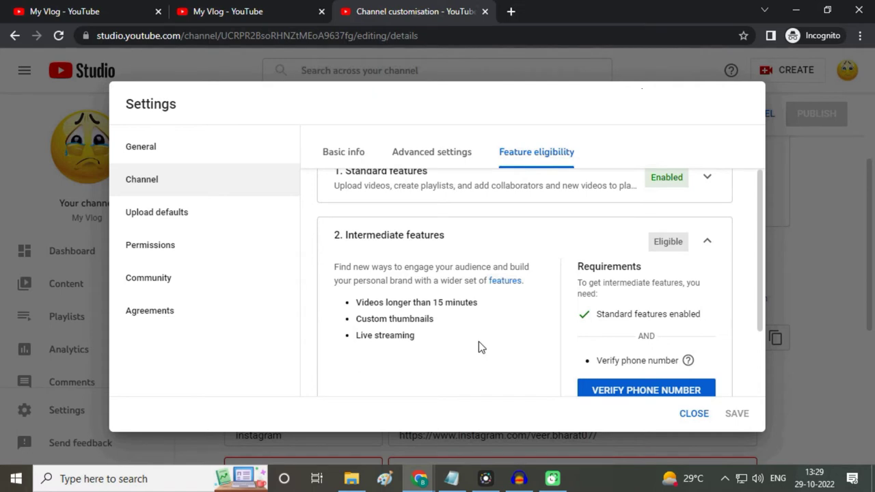
{"action": "scroll", "coordinate": [478, 347], "scroll_direction": "down", "scroll_amount": 1}
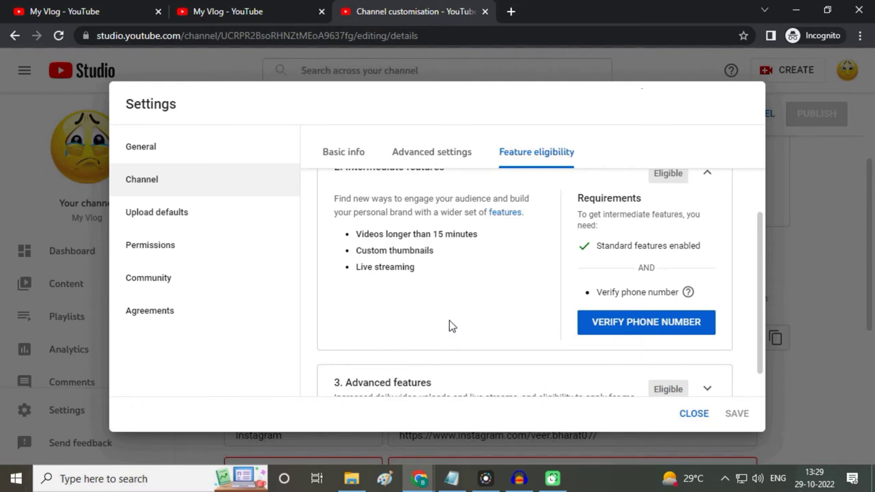
{"action": "left_click", "coordinate": [647, 326]}
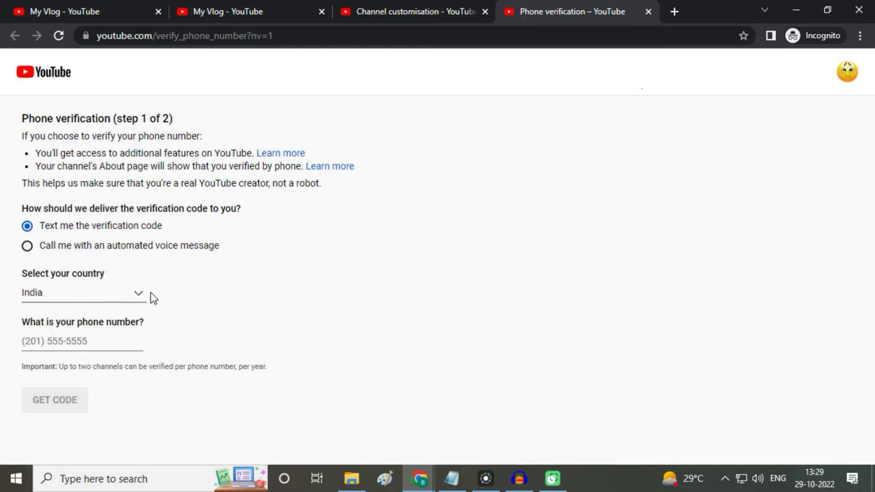
Step: Enter the phone number, submit the texted 6-digit code, and return to the channel settings
{"action": "left_click", "coordinate": [55, 339]}
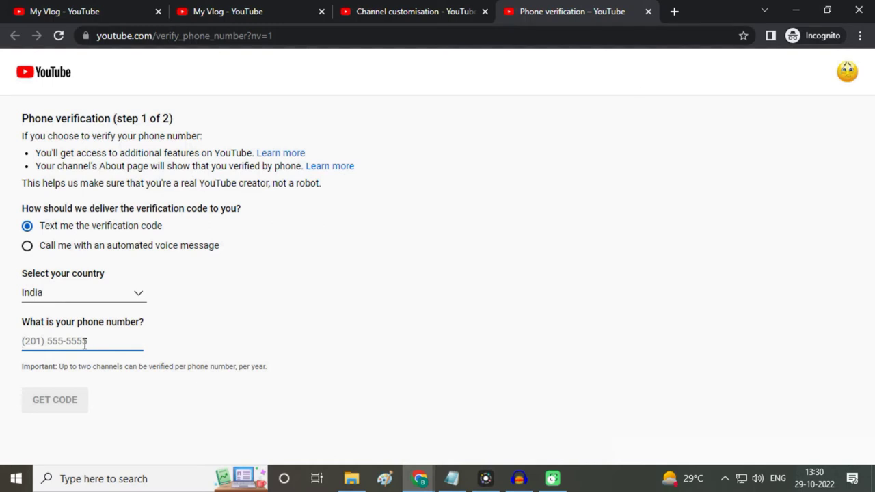
{"action": "type", "text": "97"}
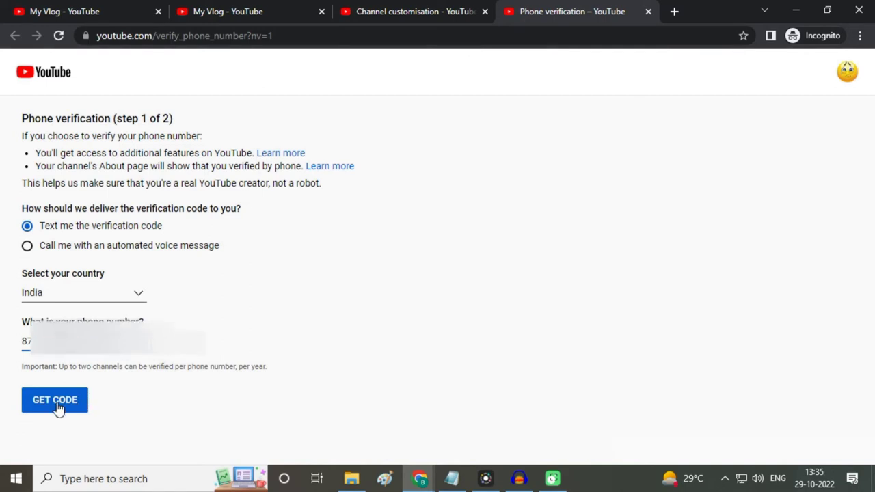
{"action": "left_click", "coordinate": [58, 407]}
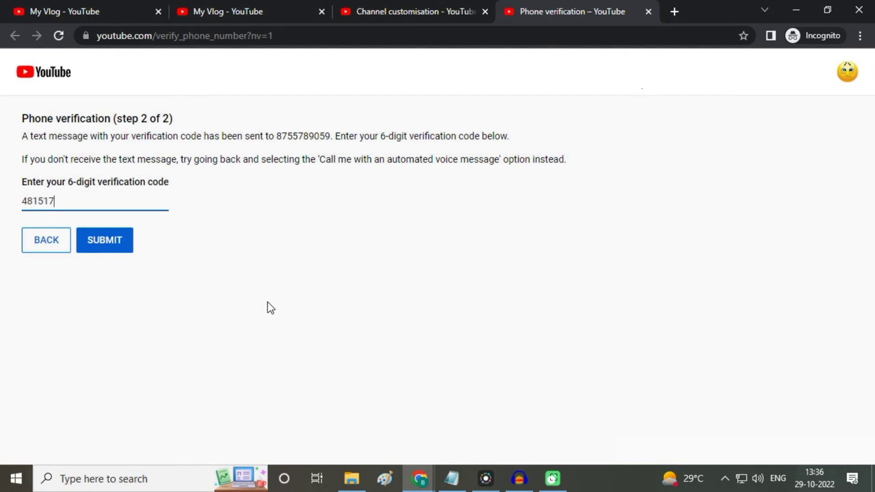
{"action": "left_click", "coordinate": [113, 250]}
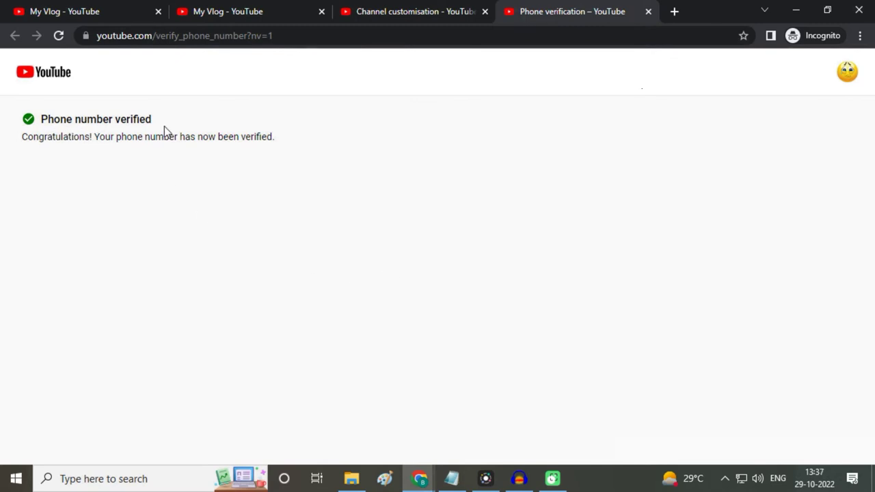
{"action": "left_click", "coordinate": [394, 15]}
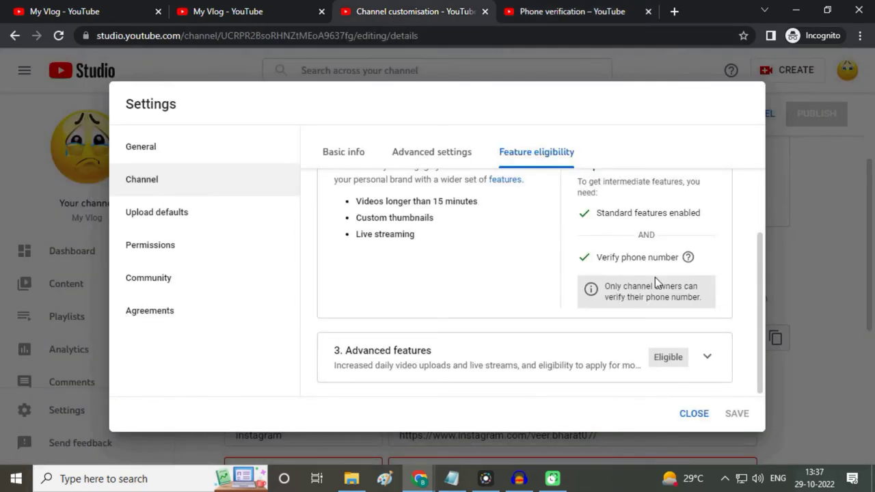
Step: Confirm Intermediate features show Enabled, expand Advanced features and open its access options
{"action": "scroll", "coordinate": [491, 319], "scroll_direction": "up", "scroll_amount": 1}
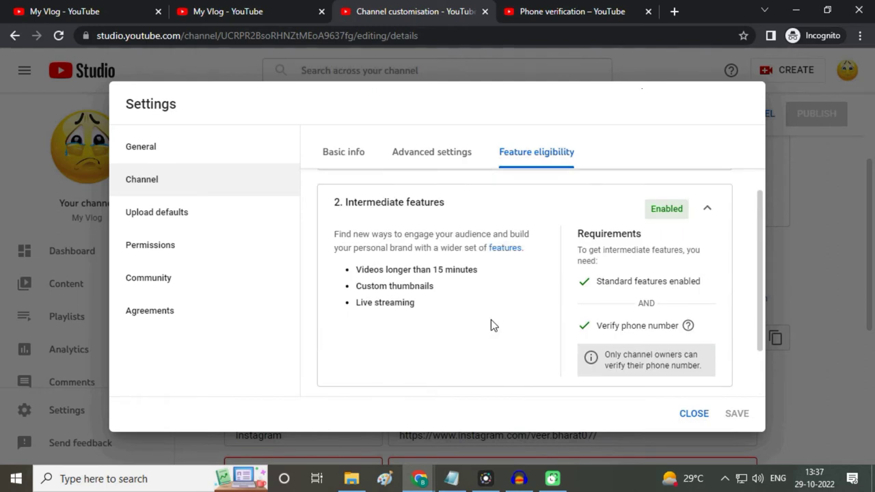
{"action": "scroll", "coordinate": [538, 328], "scroll_direction": "down", "scroll_amount": 1}
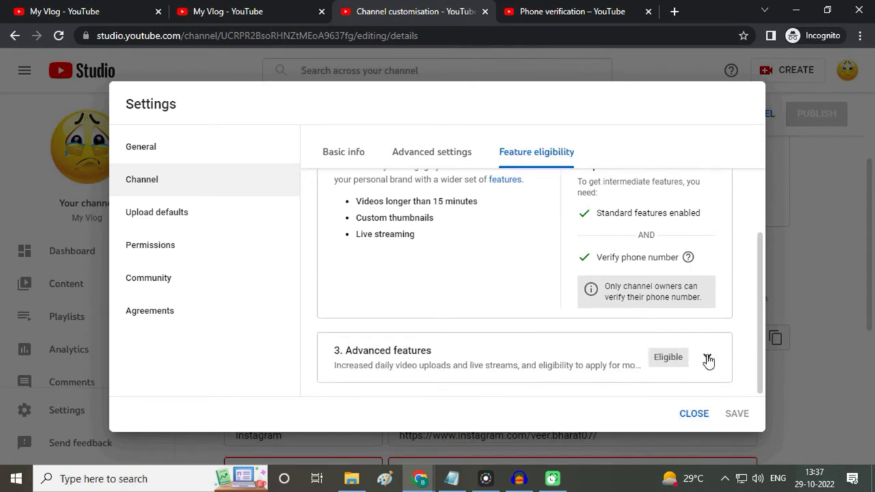
{"action": "left_click", "coordinate": [707, 358]}
{"action": "scroll", "coordinate": [756, 328], "scroll_direction": "down", "scroll_amount": 2}
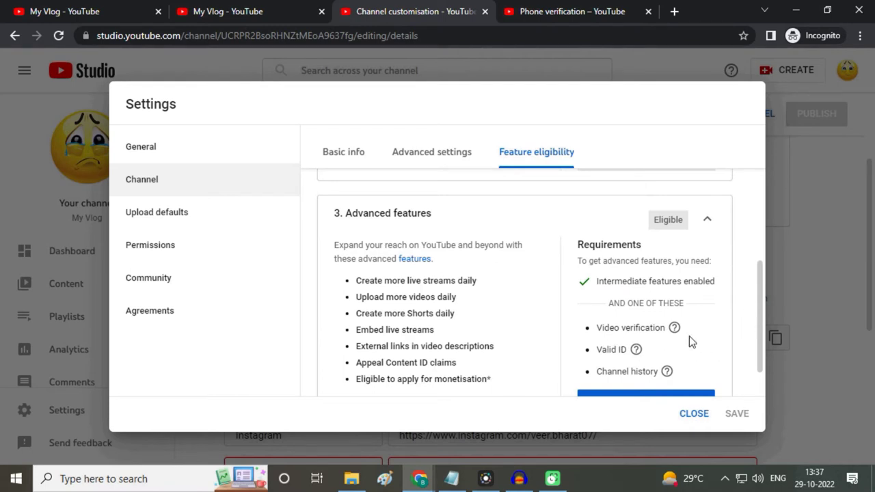
{"action": "mouse_move", "coordinate": [643, 370]}
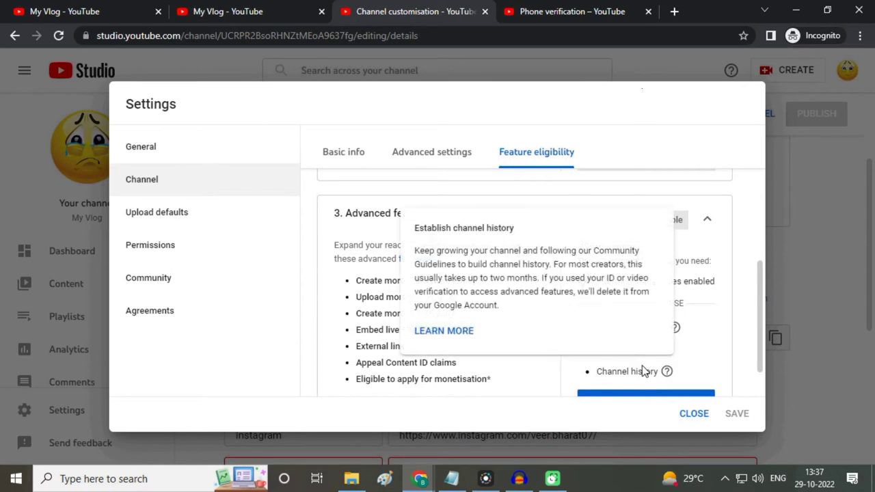
{"action": "scroll", "coordinate": [642, 370], "scroll_direction": "down", "scroll_amount": 1}
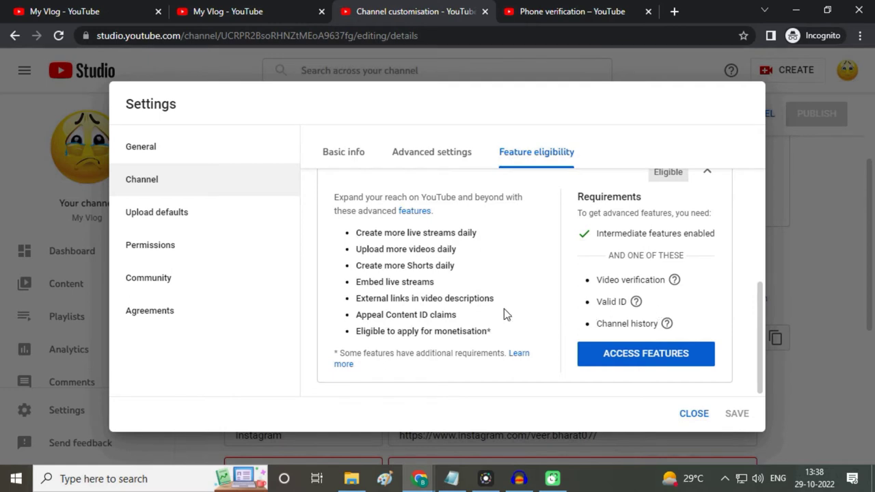
{"action": "left_click", "coordinate": [638, 361]}
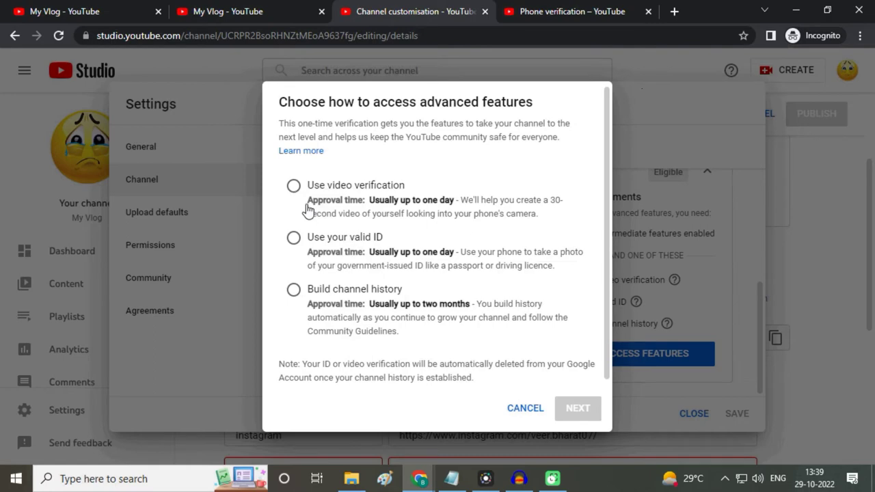
Step: Cancel the advanced-features access dialog and scroll back through Feature eligibility
{"action": "left_click", "coordinate": [734, 310]}
{"action": "scroll", "coordinate": [597, 327], "scroll_direction": "up", "scroll_amount": 5}
{"action": "scroll", "coordinate": [597, 327], "scroll_direction": "down", "scroll_amount": 5}
{"action": "scroll", "coordinate": [628, 328], "scroll_direction": "up", "scroll_amount": 1}
{"action": "scroll", "coordinate": [638, 325], "scroll_direction": "up", "scroll_amount": 3}
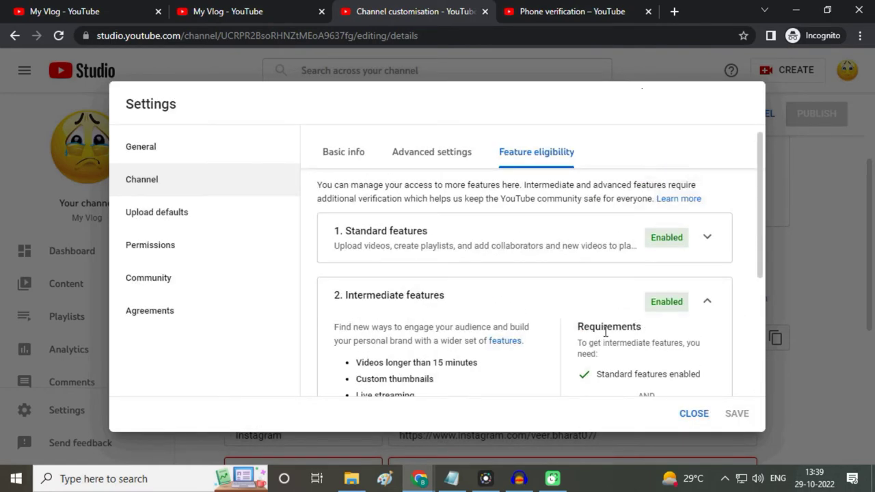
{"action": "scroll", "coordinate": [683, 320], "scroll_direction": "down", "scroll_amount": 4}
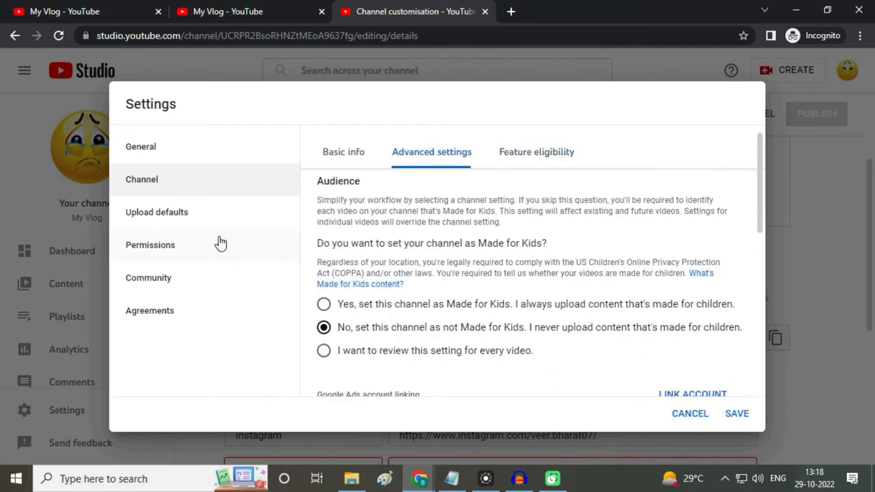
{"action": "left_click", "coordinate": [178, 223]}
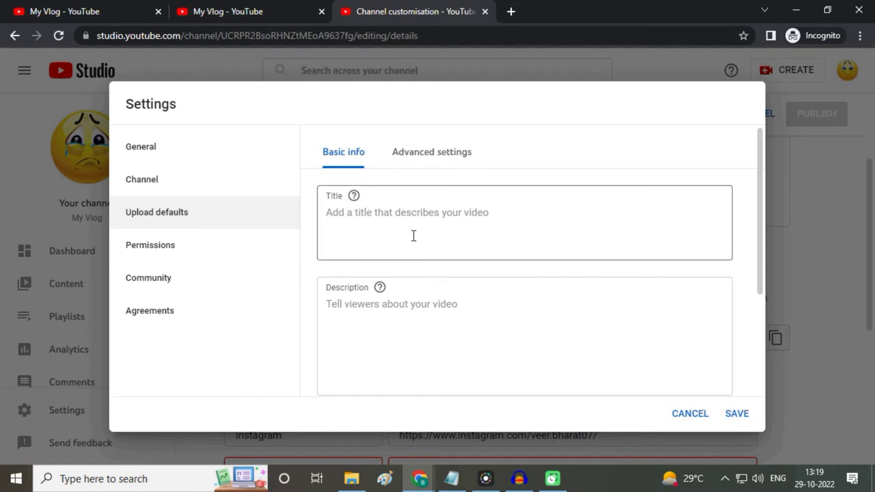
Step: Look over the empty default Title, Description, Visibility and Tags fields in Upload defaults
{"action": "scroll", "coordinate": [375, 324], "scroll_direction": "down", "scroll_amount": 2}
{"action": "scroll", "coordinate": [382, 322], "scroll_direction": "up", "scroll_amount": 2}
{"action": "left_click", "coordinate": [367, 231]}
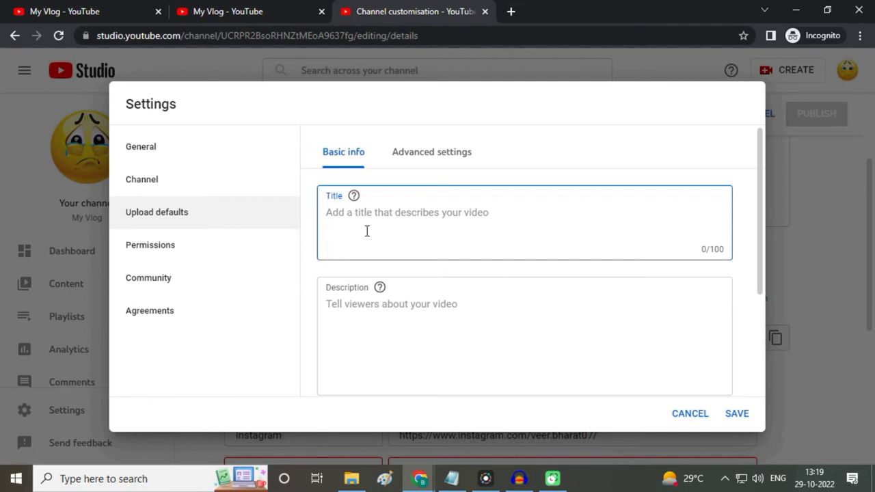
{"action": "left_click", "coordinate": [568, 351]}
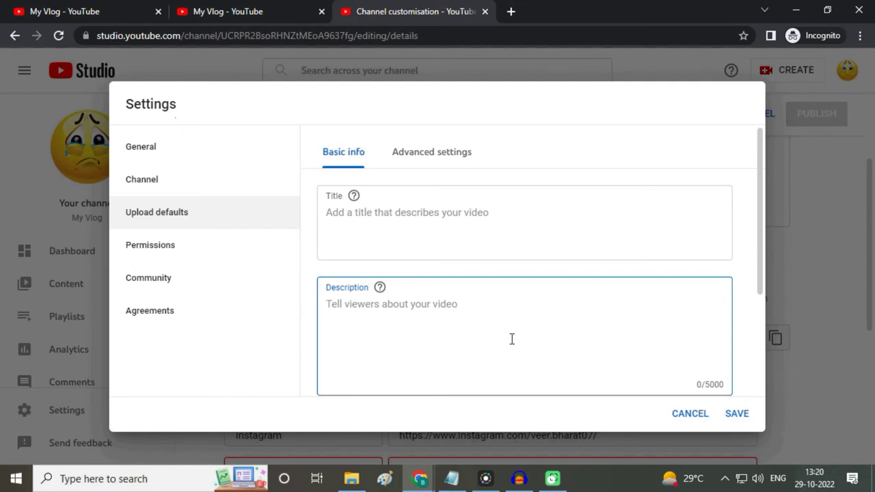
{"action": "scroll", "coordinate": [509, 287], "scroll_direction": "down", "scroll_amount": 3}
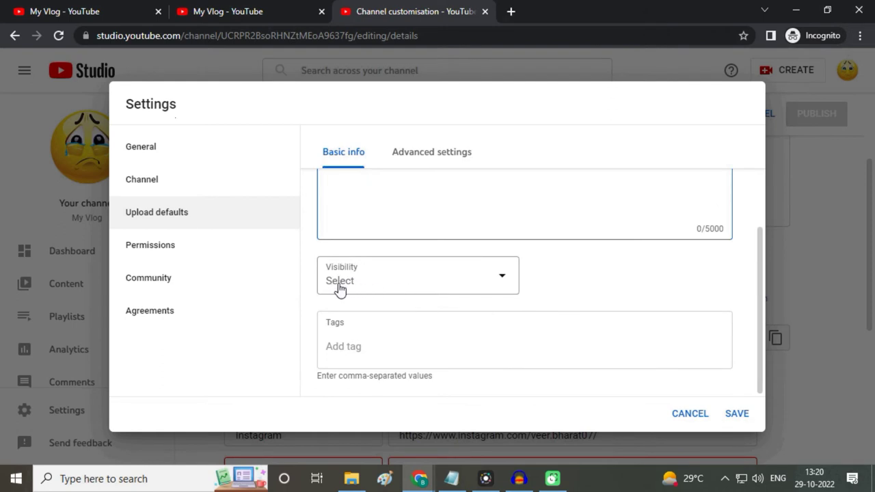
Step: Make new uploads Unlisted by default and view the advanced upload defaults
{"action": "left_click", "coordinate": [505, 286]}
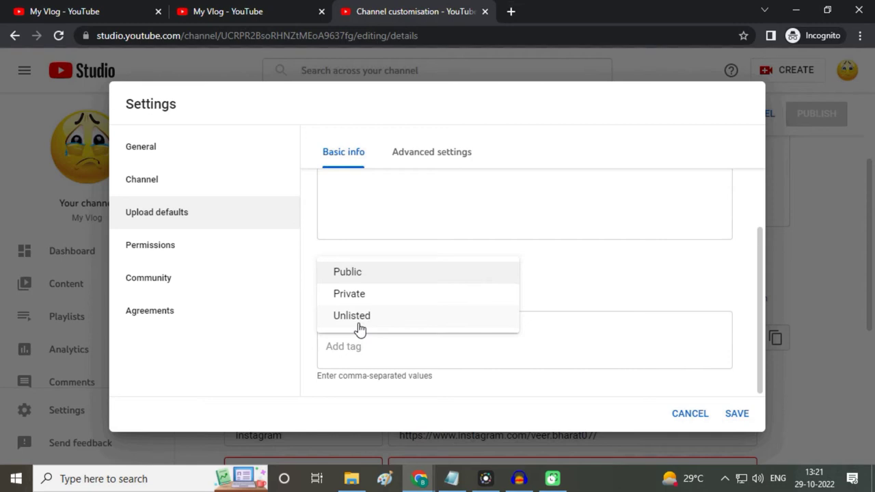
{"action": "left_click", "coordinate": [357, 321]}
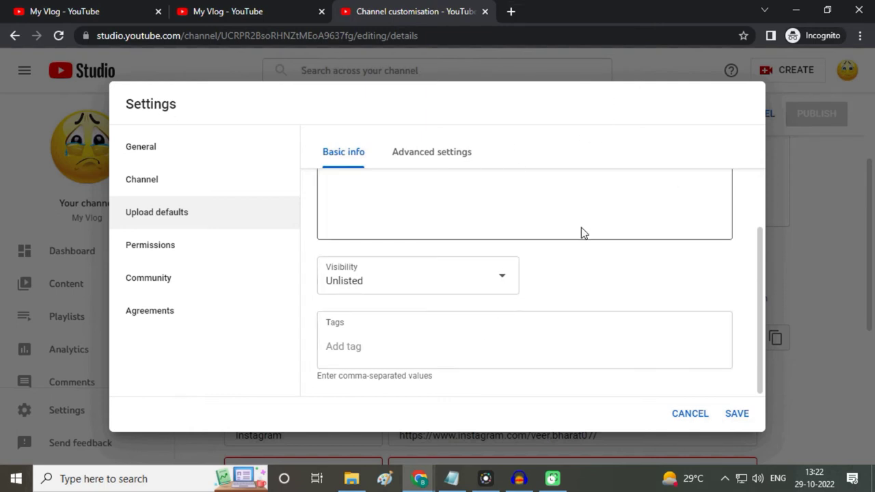
{"action": "left_click", "coordinate": [431, 166]}
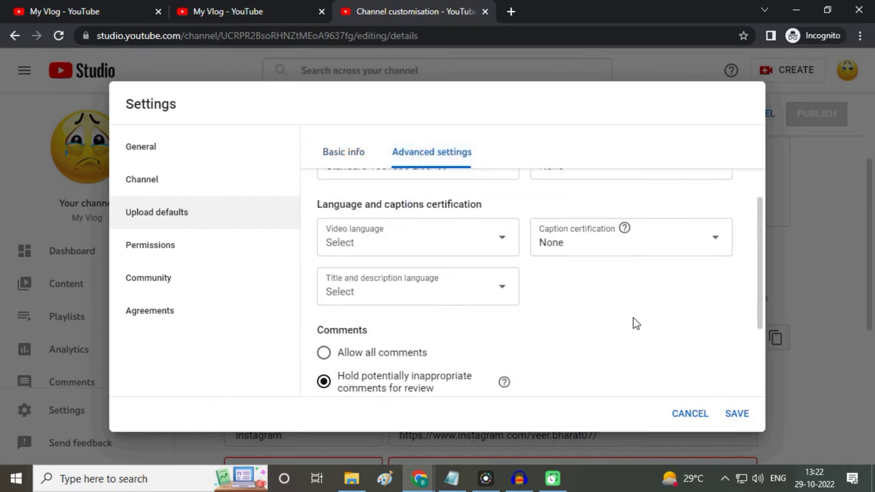
Step: Choose Standard YouTube Licence as the default licence for new uploads
{"action": "scroll", "coordinate": [623, 316], "scroll_direction": "up", "scroll_amount": 3}
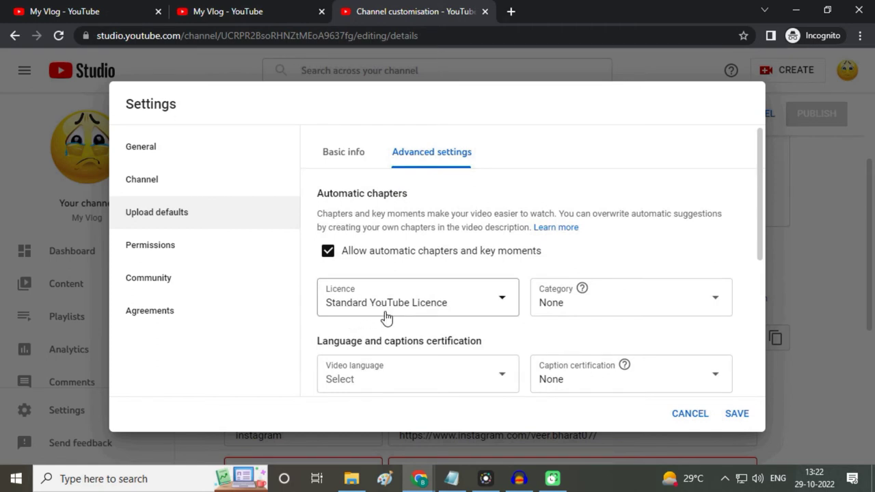
{"action": "left_click", "coordinate": [502, 302]}
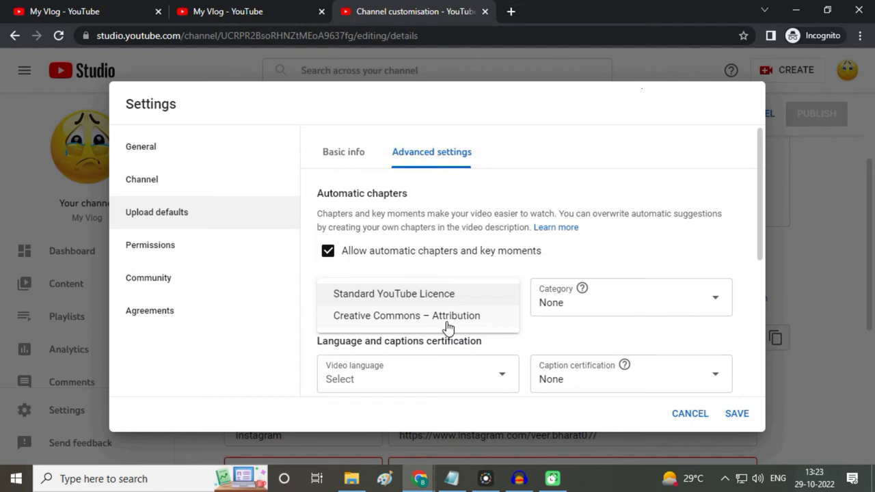
{"action": "left_click", "coordinate": [412, 304]}
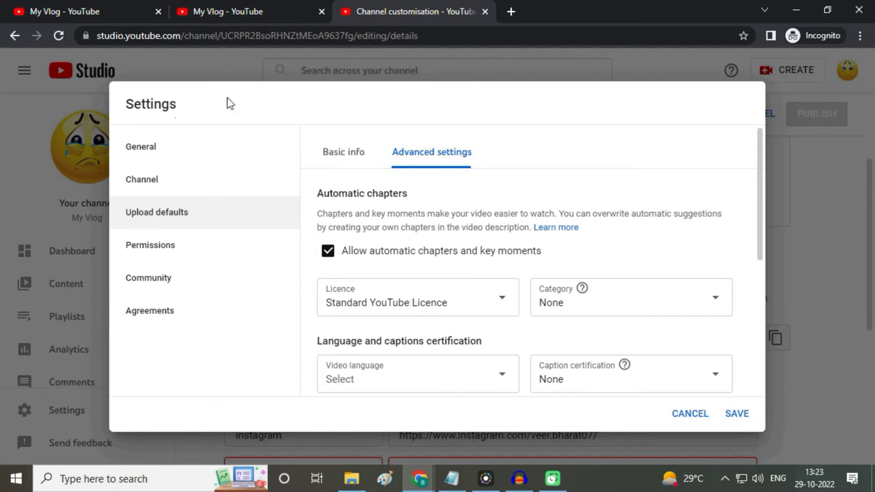
{"action": "scroll", "coordinate": [643, 244], "scroll_direction": "down", "scroll_amount": 1}
Step: Scroll the category list and pick People and blogs as the default upload category
{"action": "left_click", "coordinate": [638, 251]}
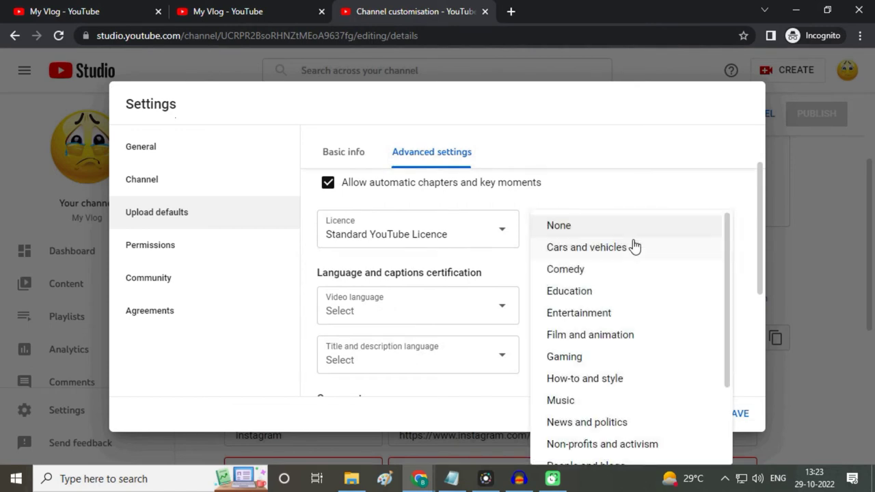
{"action": "left_click_drag", "start_coordinate": [732, 274], "coordinate": [730, 271]}
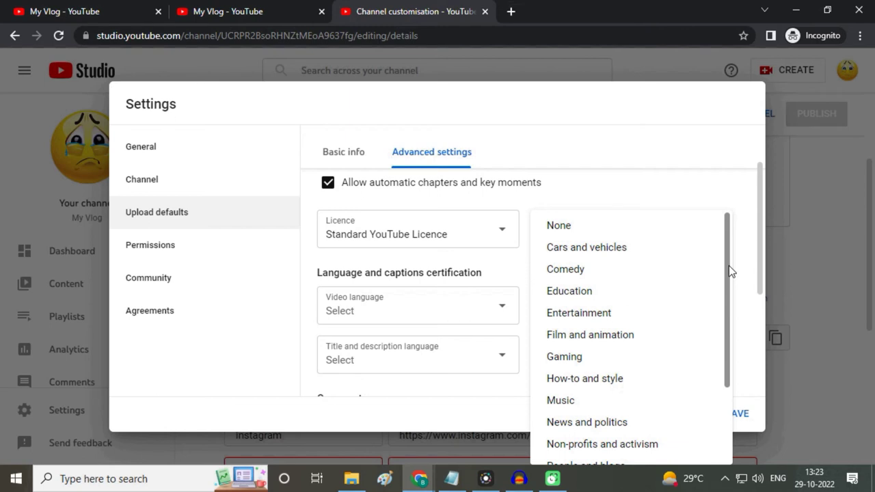
{"action": "left_click_drag", "start_coordinate": [729, 272], "coordinate": [729, 367]}
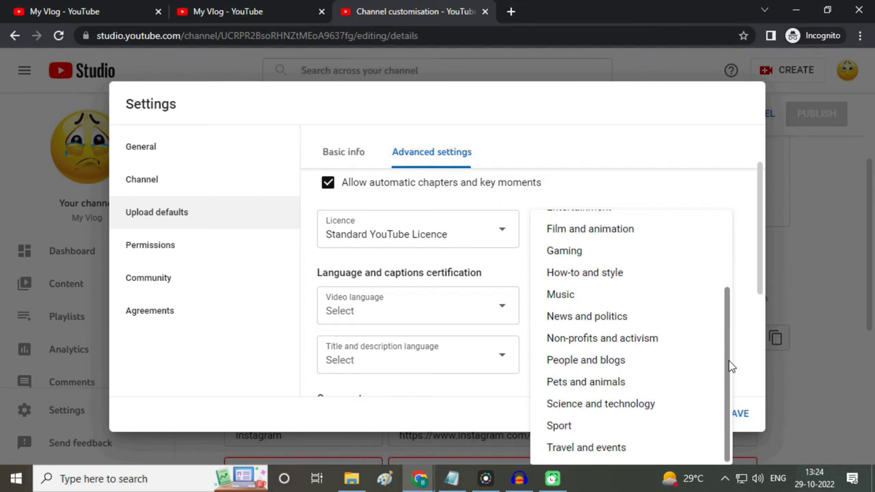
{"action": "left_click_drag", "start_coordinate": [729, 367], "coordinate": [749, 258]}
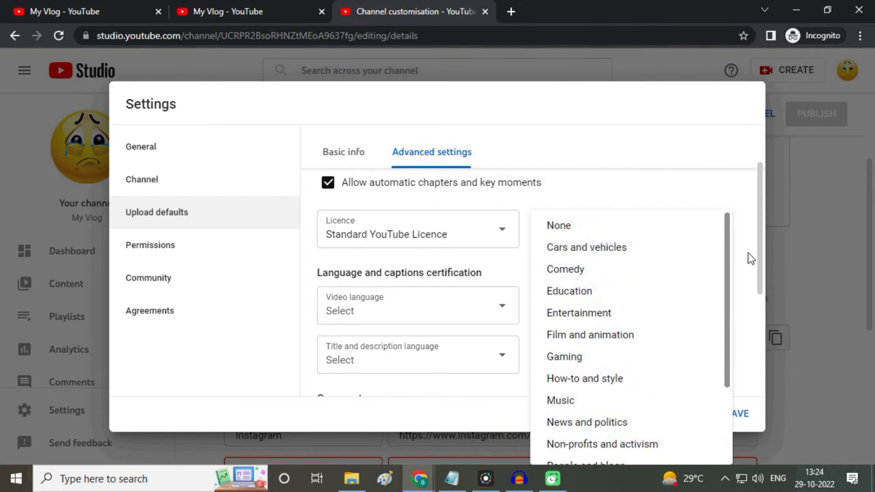
{"action": "left_click_drag", "start_coordinate": [726, 308], "coordinate": [724, 383]}
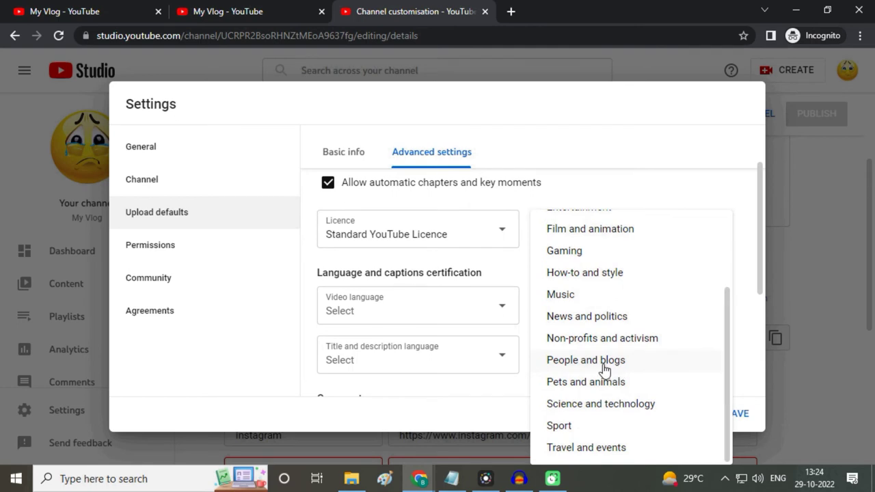
{"action": "left_click", "coordinate": [604, 364]}
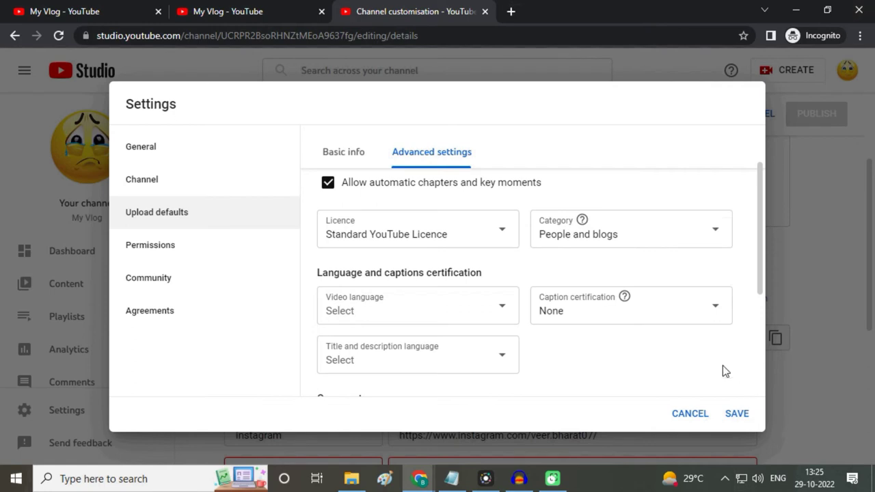
Step: Set the default video language for uploads to Hindi
{"action": "left_click", "coordinate": [503, 313]}
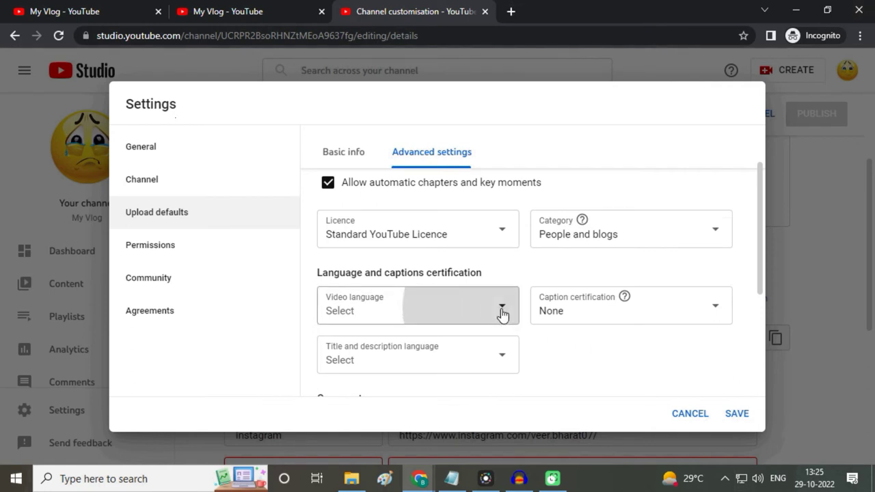
{"action": "scroll", "coordinate": [451, 219], "scroll_direction": "down", "scroll_amount": 5}
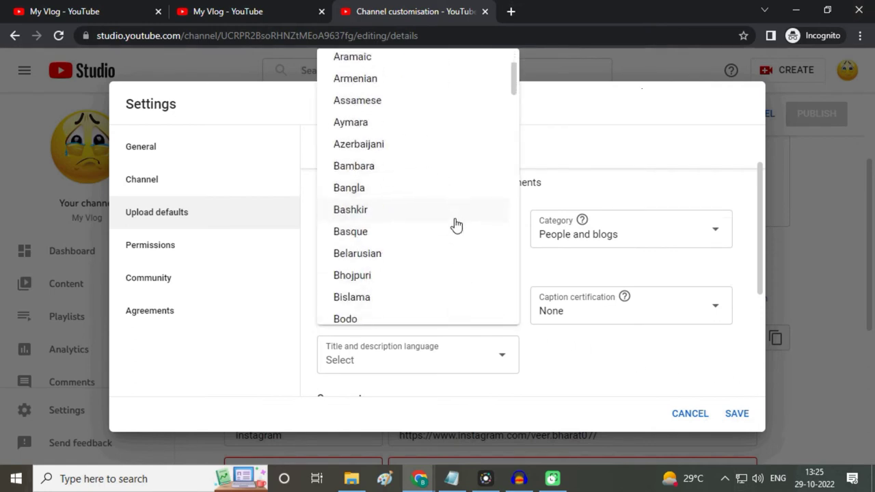
{"action": "scroll", "coordinate": [455, 230], "scroll_direction": "down", "scroll_amount": 15}
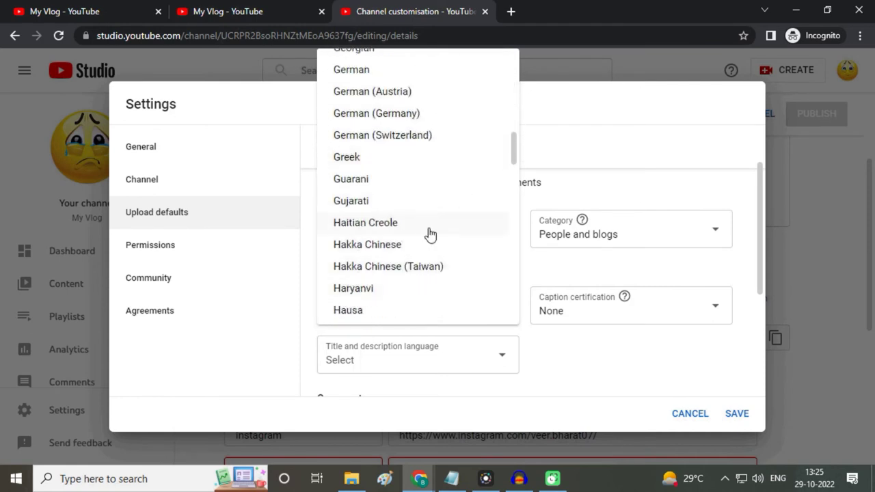
{"action": "scroll", "coordinate": [421, 251], "scroll_direction": "down", "scroll_amount": 2}
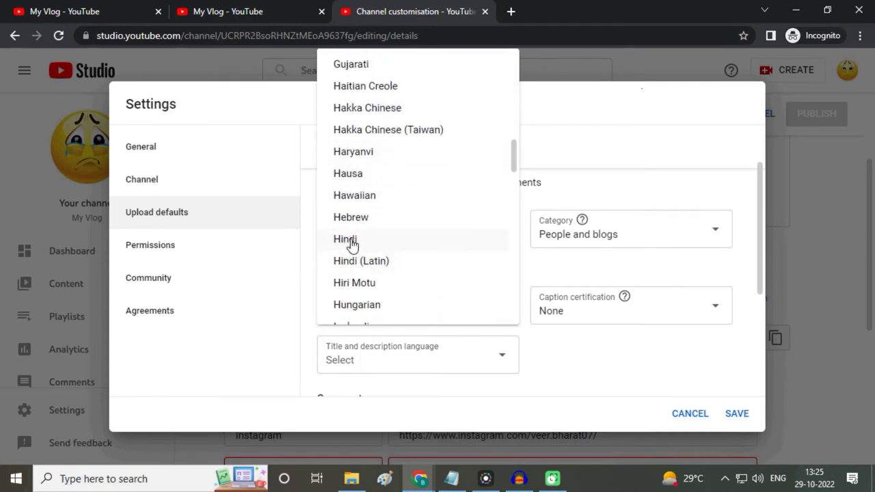
{"action": "left_click", "coordinate": [352, 240]}
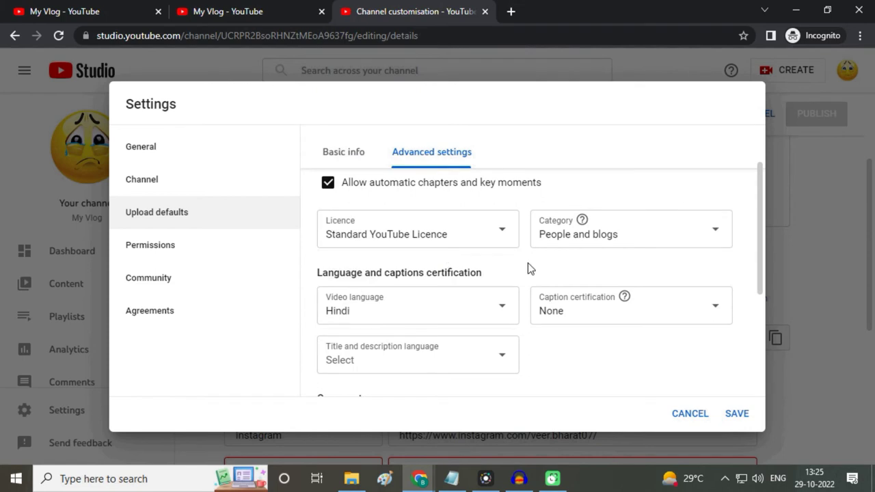
{"action": "scroll", "coordinate": [635, 272], "scroll_direction": "down", "scroll_amount": 1}
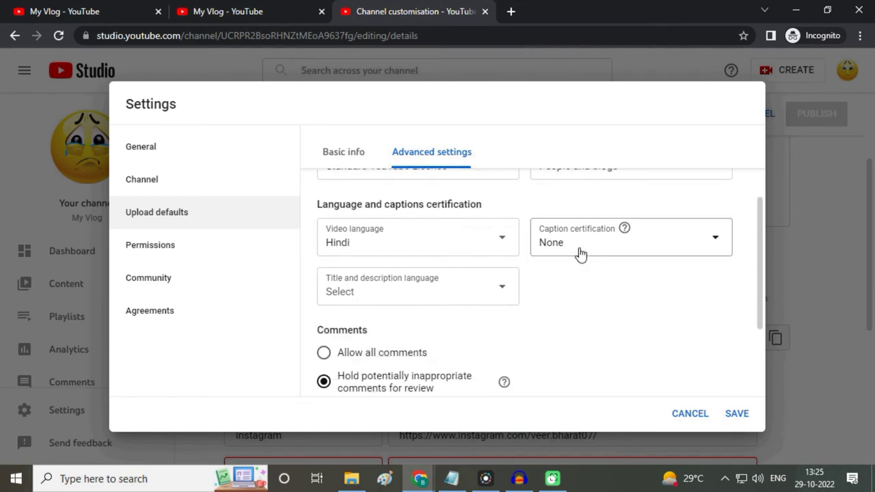
Step: Check the caption certification options and leave them at None
{"action": "left_click", "coordinate": [620, 253]}
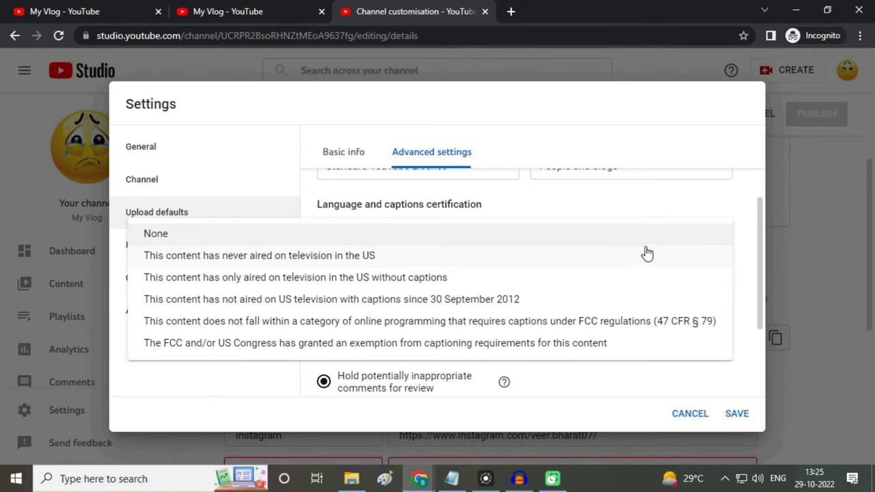
{"action": "left_click", "coordinate": [721, 202]}
{"action": "scroll", "coordinate": [656, 351], "scroll_direction": "down", "scroll_amount": 1}
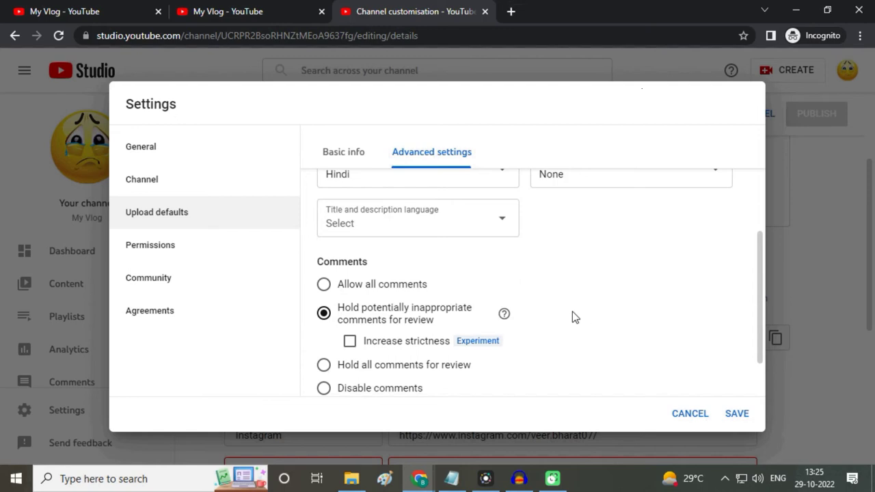
Step: Choose English (India) as the default title and description language
{"action": "left_click", "coordinate": [504, 228]}
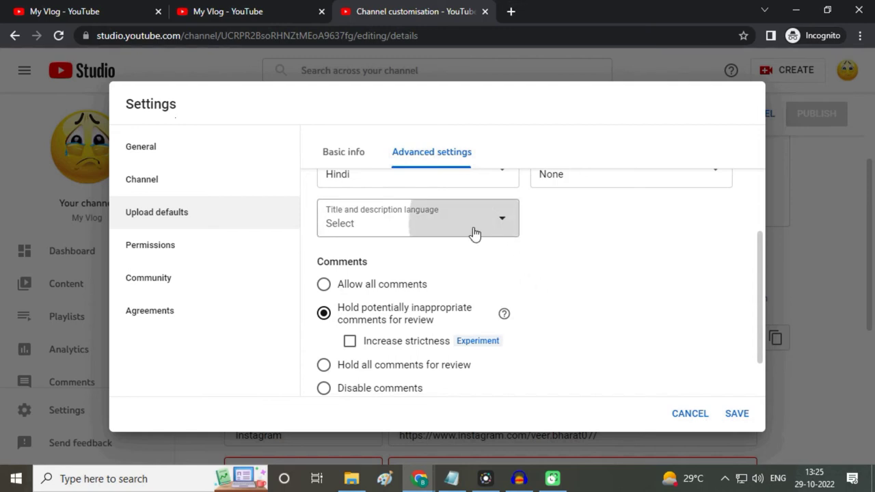
{"action": "scroll", "coordinate": [445, 269], "scroll_direction": "down", "scroll_amount": 10}
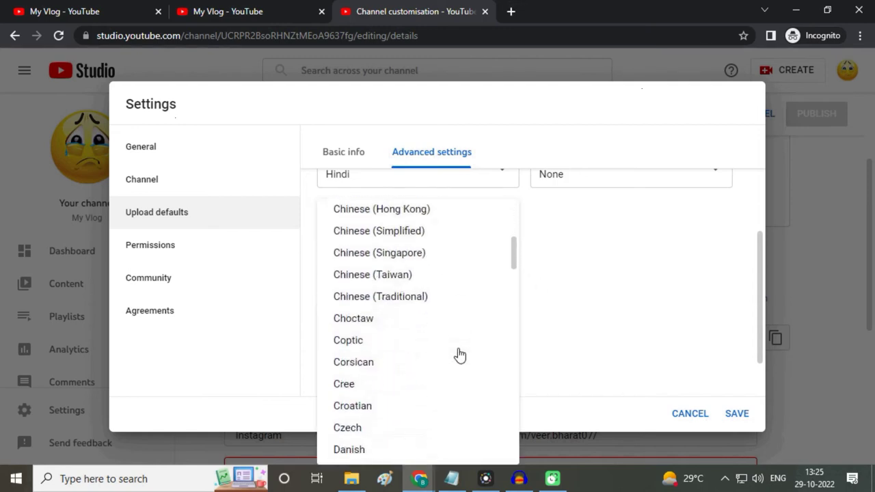
{"action": "scroll", "coordinate": [459, 355], "scroll_direction": "down", "scroll_amount": 5}
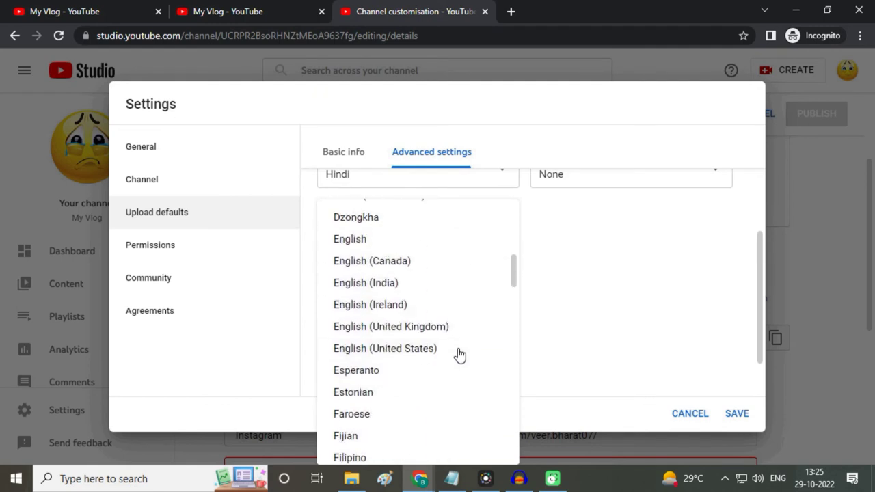
{"action": "left_click", "coordinate": [363, 291]}
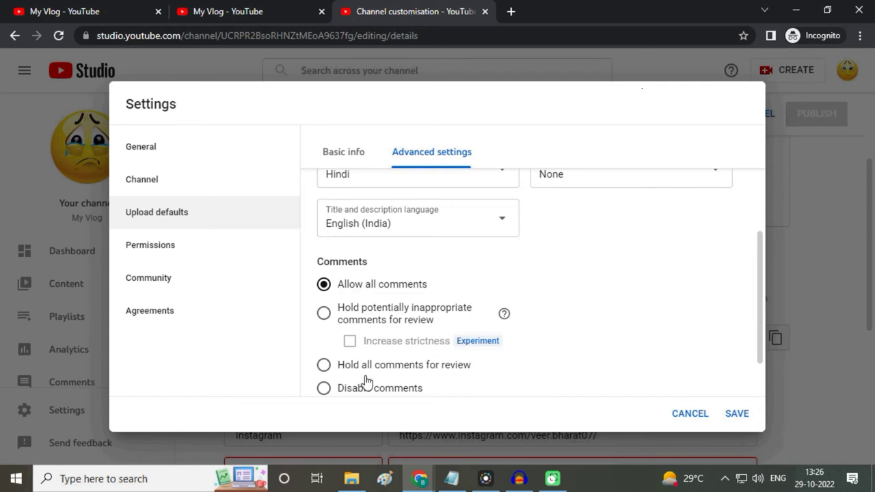
Step: Set comments on new uploads to Disable comments and untick Show how many viewers like this video
{"action": "scroll", "coordinate": [430, 365], "scroll_direction": "down", "scroll_amount": 2}
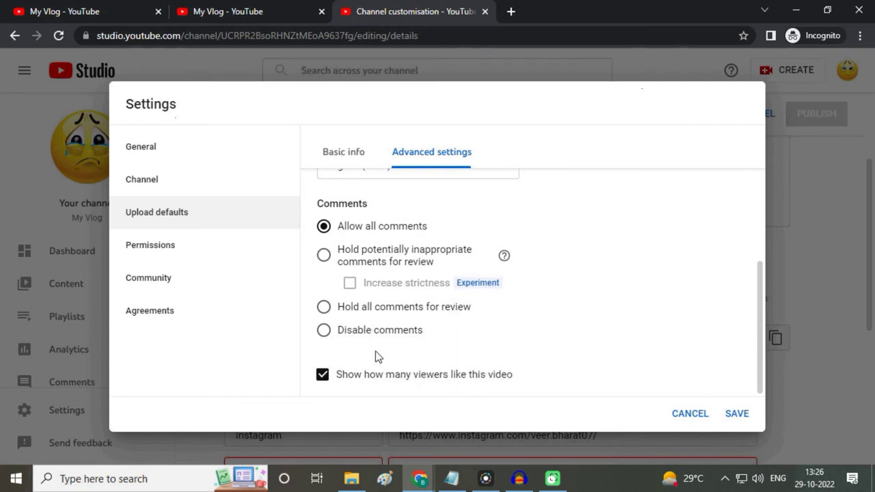
{"action": "scroll", "coordinate": [503, 353], "scroll_direction": "up", "scroll_amount": 1}
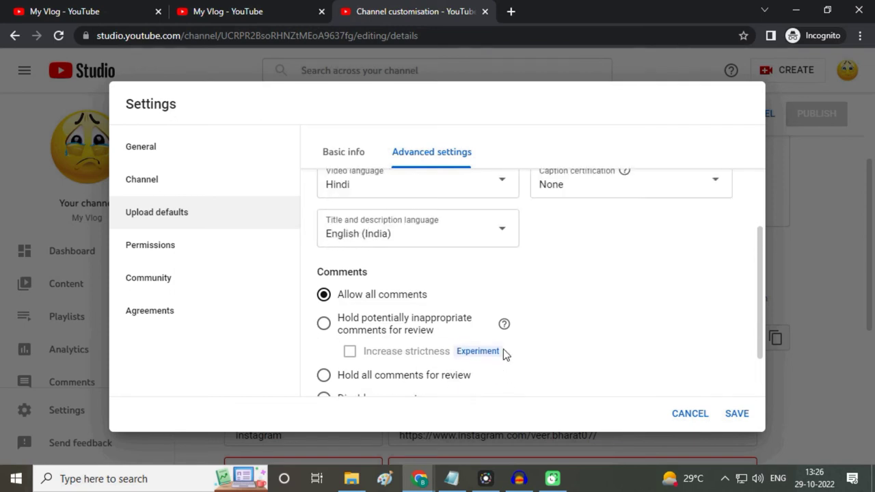
{"action": "scroll", "coordinate": [591, 357], "scroll_direction": "down", "scroll_amount": 1}
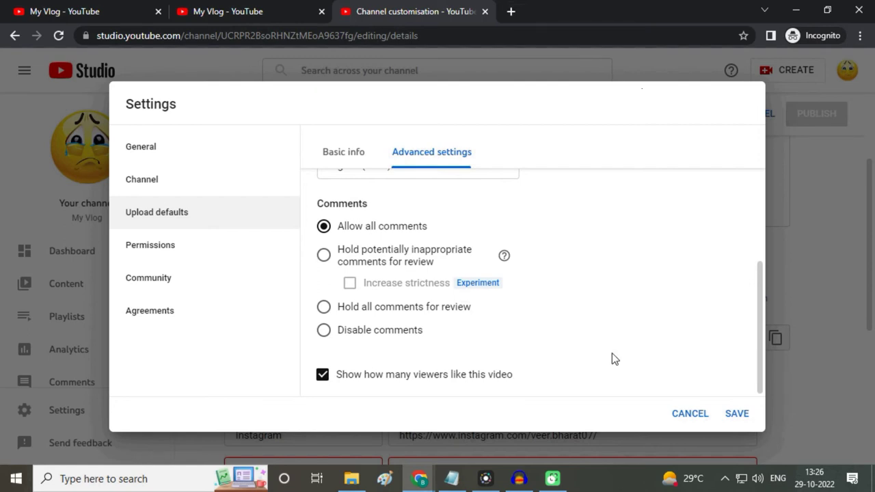
{"action": "left_click", "coordinate": [326, 309]}
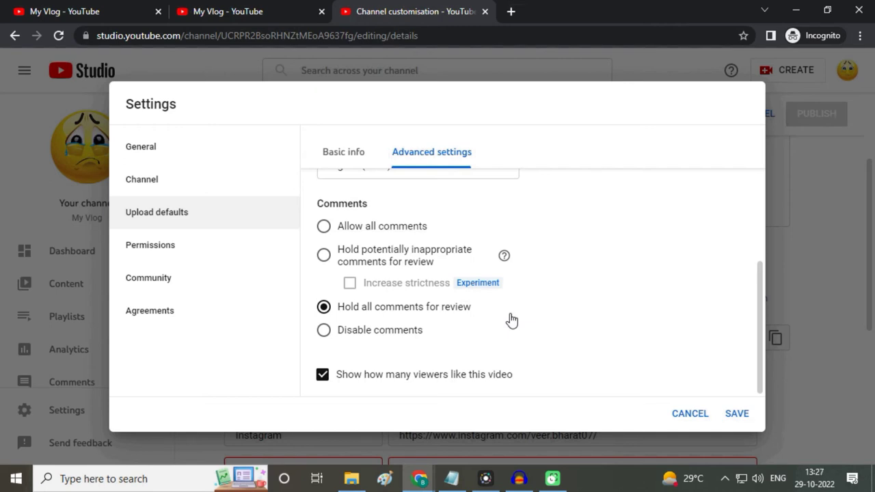
{"action": "left_click", "coordinate": [511, 331]}
{"action": "left_click", "coordinate": [323, 306]}
{"action": "left_click", "coordinate": [325, 333]}
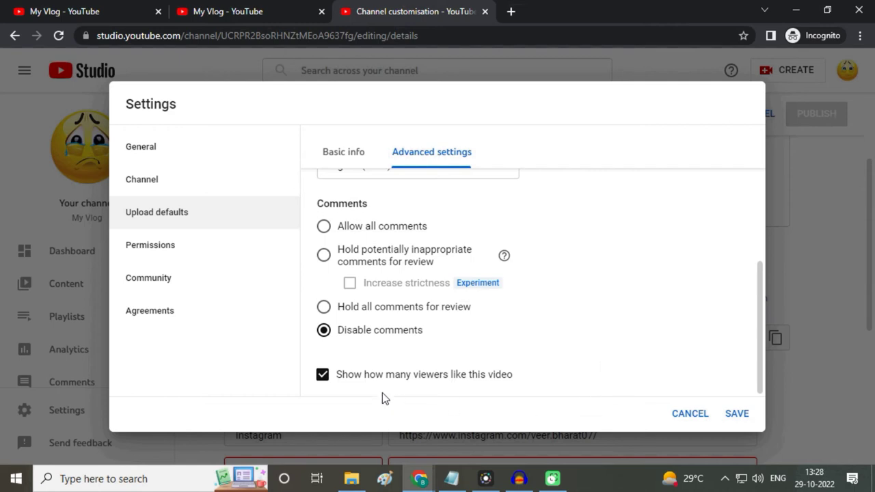
{"action": "left_click", "coordinate": [322, 376]}
Step: Re-tick Show how many viewers like this video and save the upload defaults
{"action": "left_click", "coordinate": [323, 375]}
{"action": "scroll", "coordinate": [555, 302], "scroll_direction": "up", "scroll_amount": 3}
{"action": "scroll", "coordinate": [560, 308], "scroll_direction": "down", "scroll_amount": 3}
{"action": "left_click", "coordinate": [737, 415]}
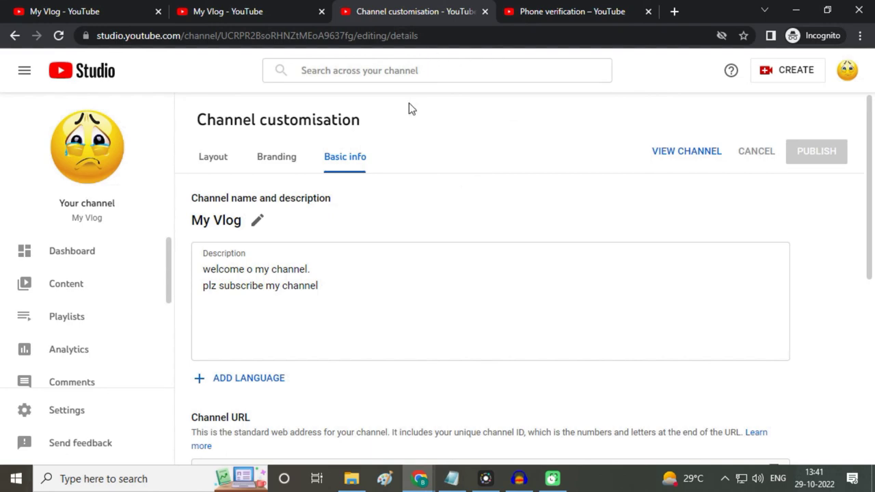
Step: Close the phone verification, Channel customisation and My Vlog tabs, then open YouTube Studio from the avatar menu
{"action": "left_click", "coordinate": [648, 11]}
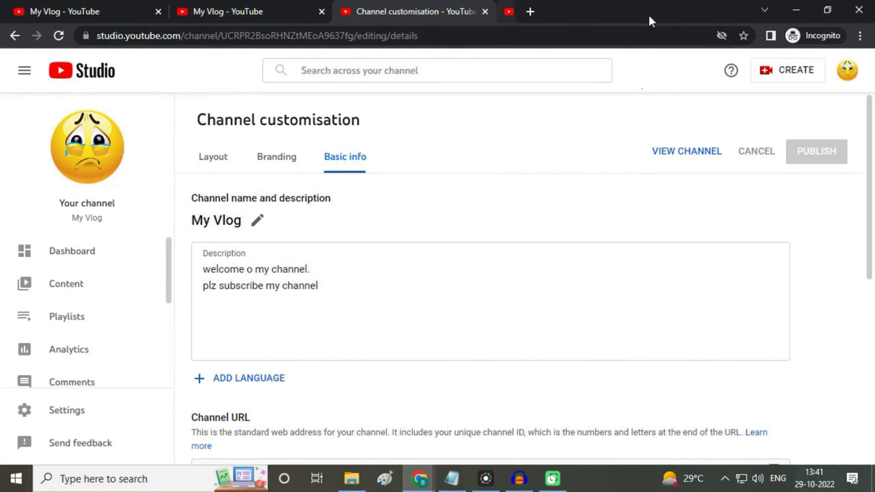
{"action": "left_click", "coordinate": [484, 12]}
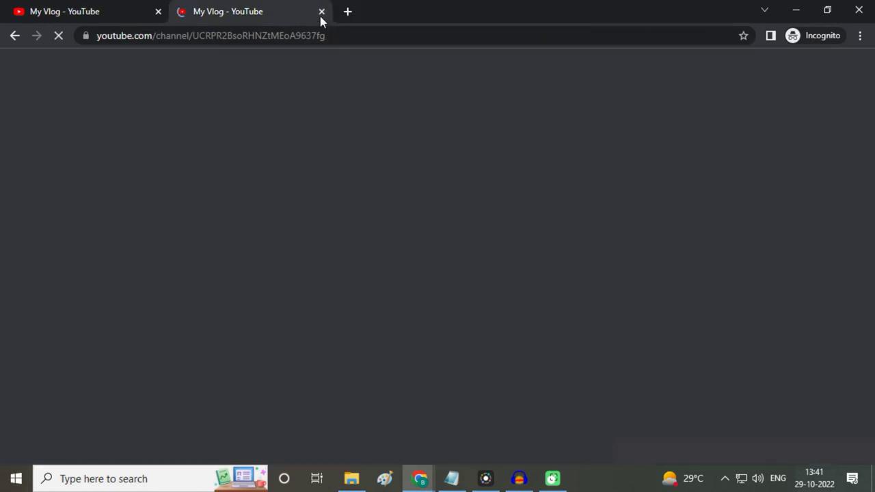
{"action": "left_click", "coordinate": [321, 12]}
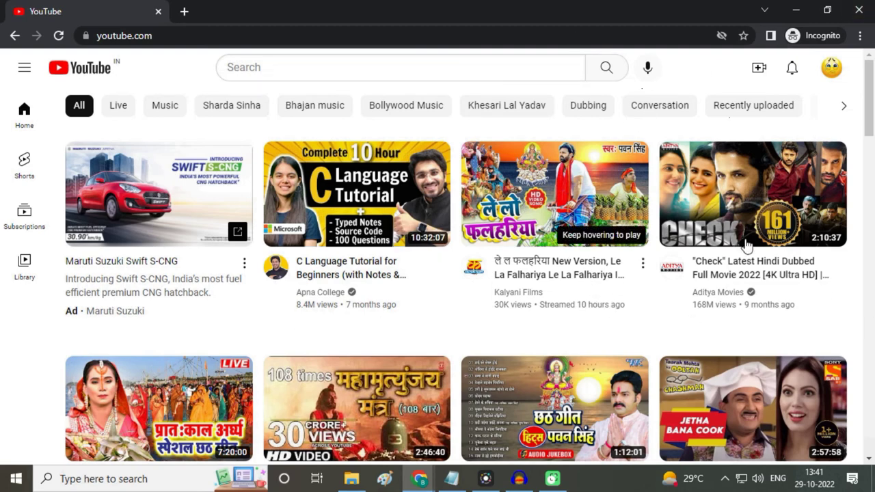
{"action": "left_click", "coordinate": [832, 80]}
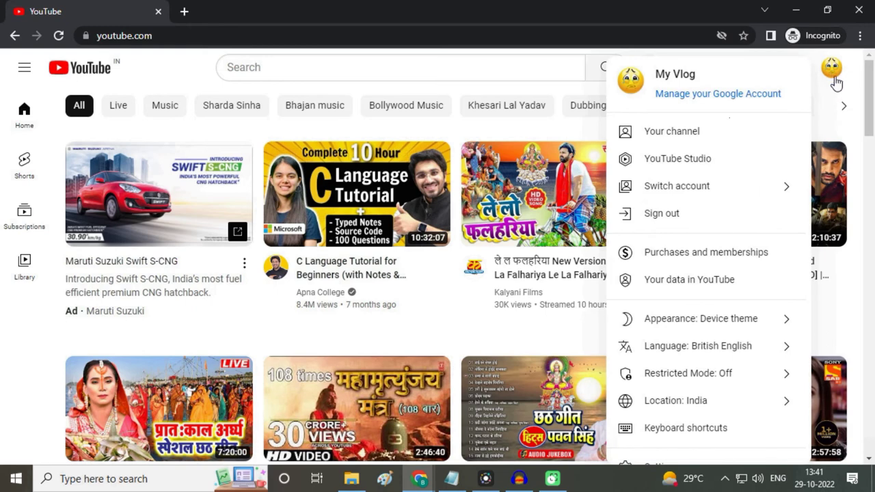
{"action": "left_click", "coordinate": [687, 166]}
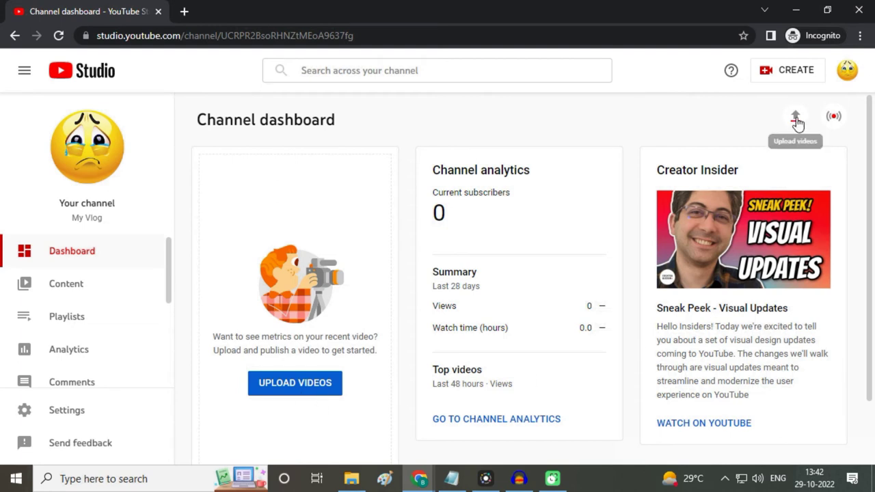
Step: Open the Upload videos dialog from the My Vlog Channel dashboard
{"action": "left_click", "coordinate": [789, 79]}
{"action": "left_click", "coordinate": [605, 115]}
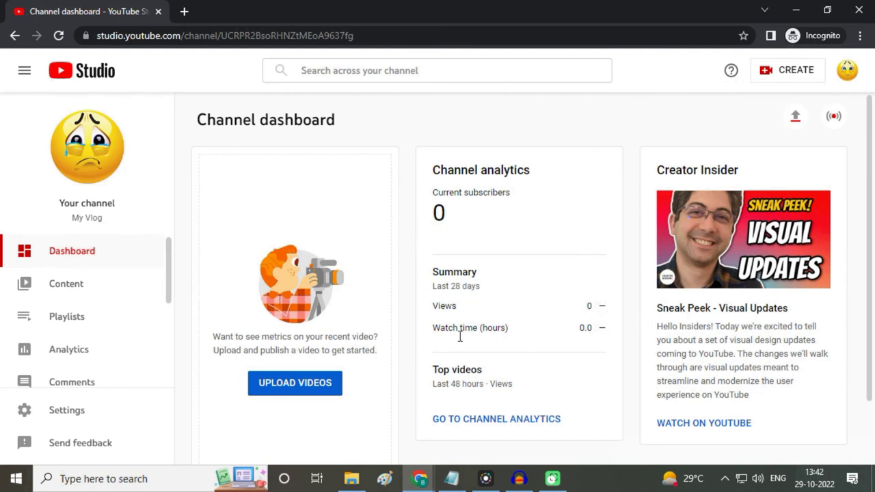
{"action": "left_click", "coordinate": [285, 391]}
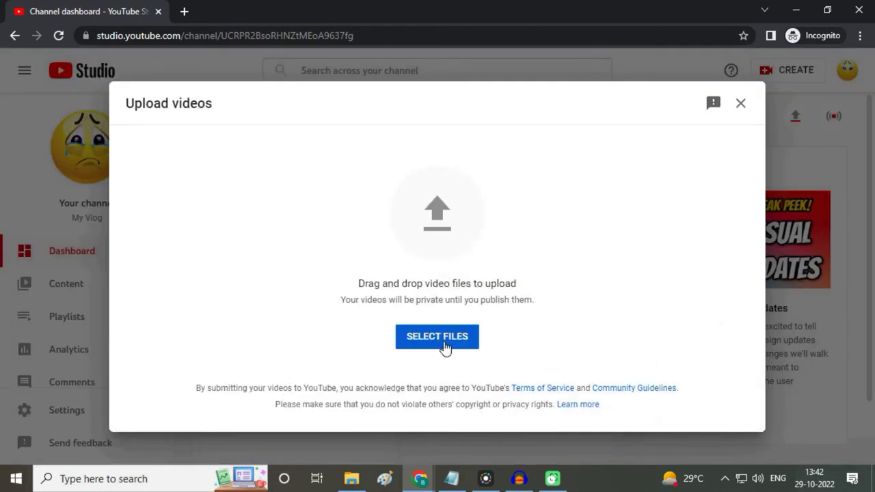
Step: Choose the BANEER FINAL video from the MOVAVI folder to start uploading it
{"action": "left_click", "coordinate": [438, 336]}
{"action": "left_click_drag", "start_coordinate": [427, 185], "coordinate": [427, 213]}
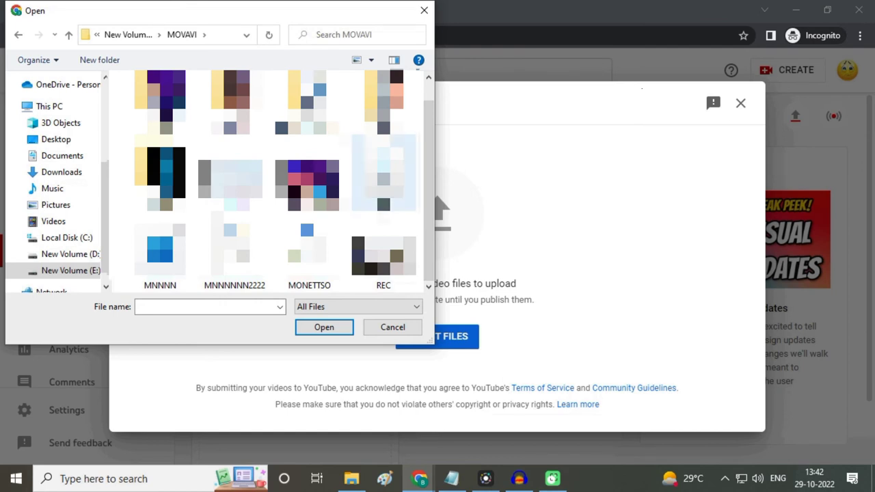
{"action": "left_click", "coordinate": [307, 185]}
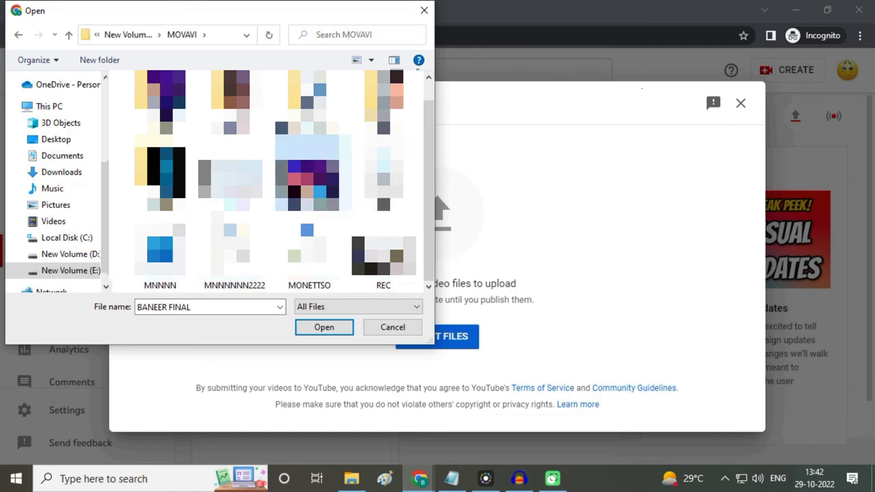
{"action": "left_click", "coordinate": [324, 327]}
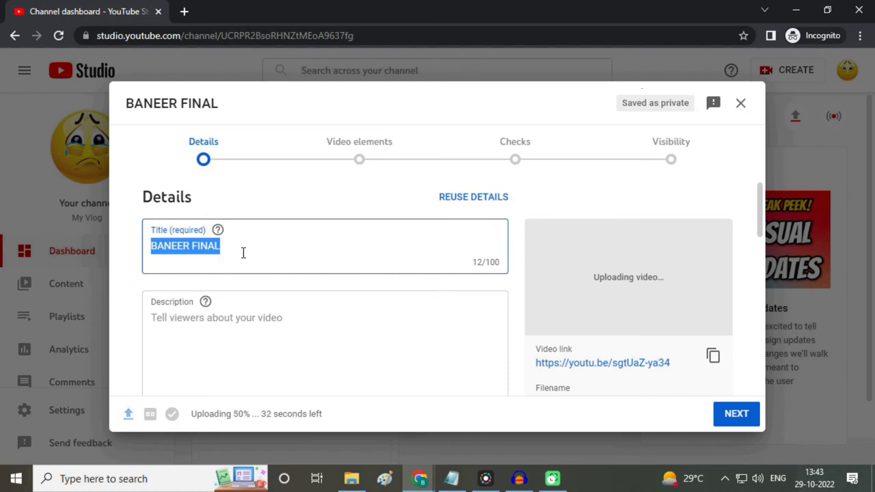
Step: Replace the title 'BANEER FINAL' with 'my first vlog II vlog 2022'
{"action": "key", "text": "BackSpace"}
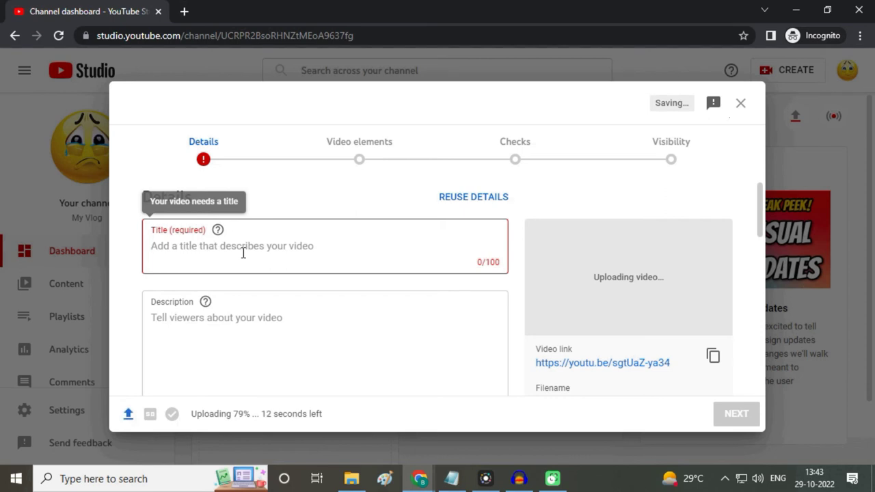
{"action": "type", "text": "my f"}
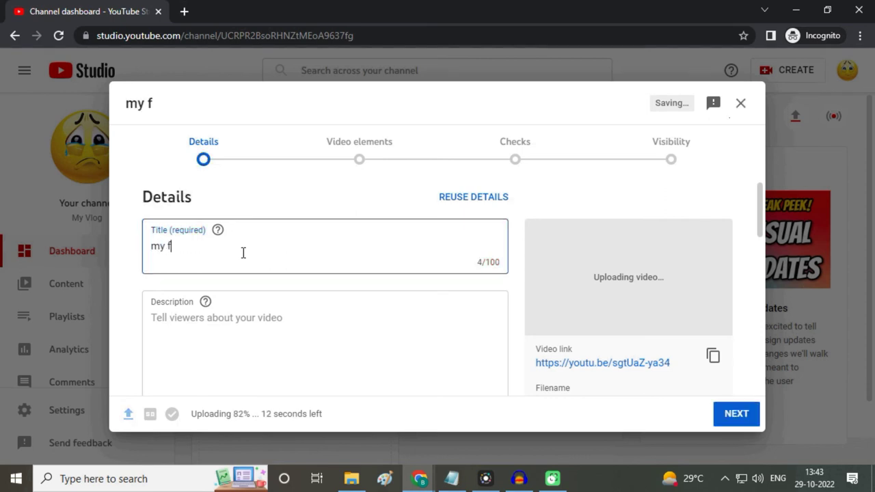
{"action": "type", "text": "irst v"}
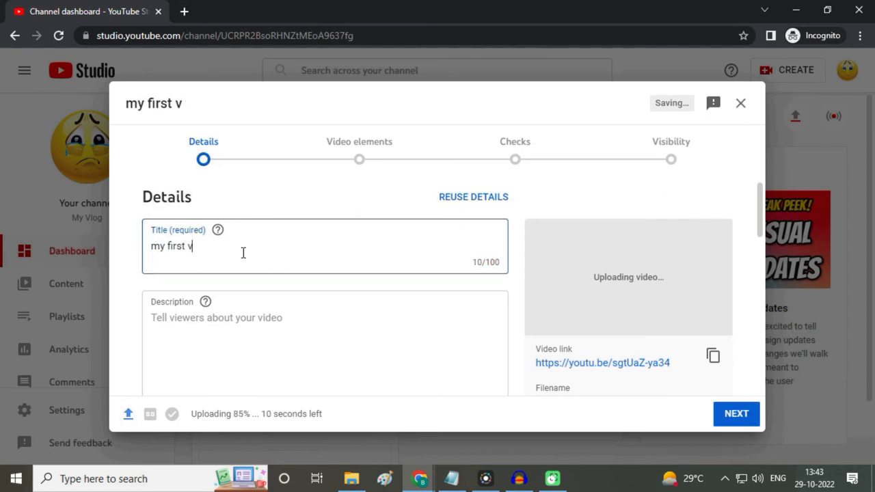
{"action": "type", "text": "log  II "}
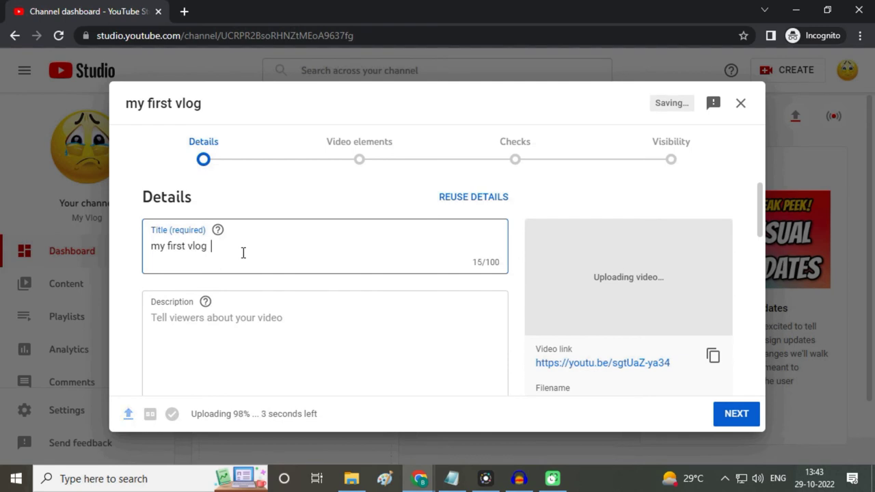
{"action": "type", "text": "vlog 2022"}
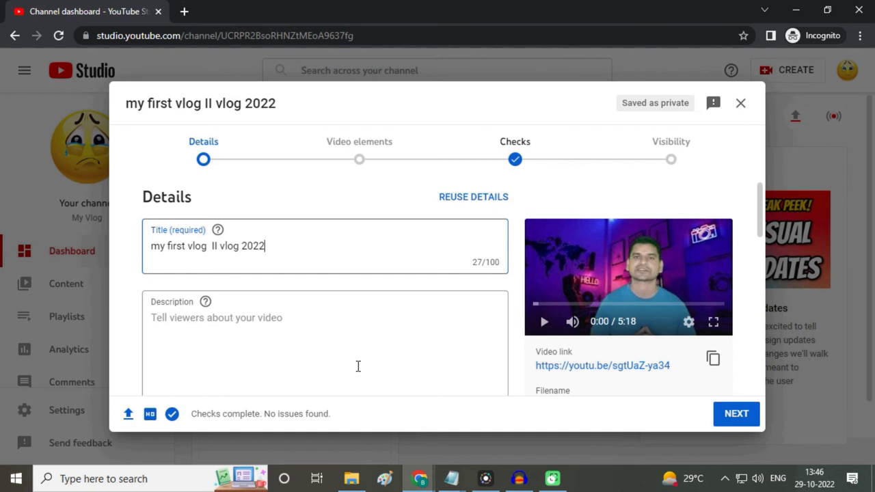
{"action": "left_click", "coordinate": [333, 362]}
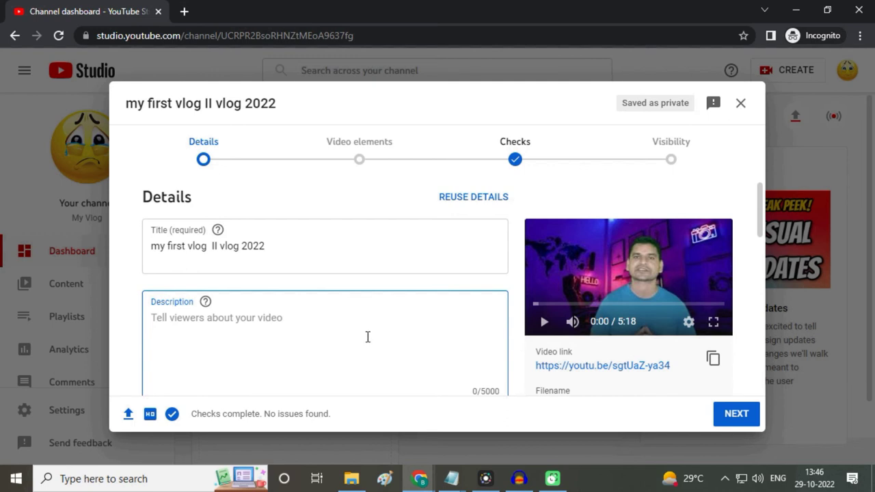
Step: Paste the prepared description and overwrite its first line with the copied video title
{"action": "key", "text": "ctrl+v"}
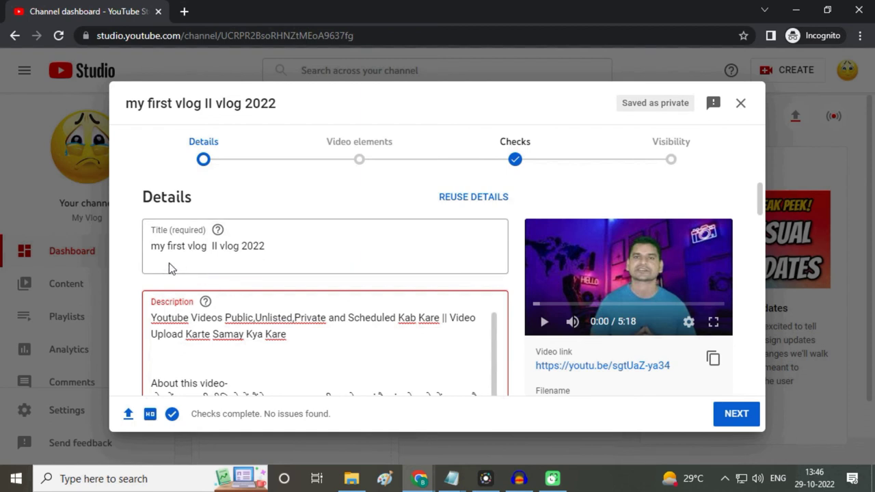
{"action": "left_click_drag", "start_coordinate": [153, 247], "coordinate": [274, 246]}
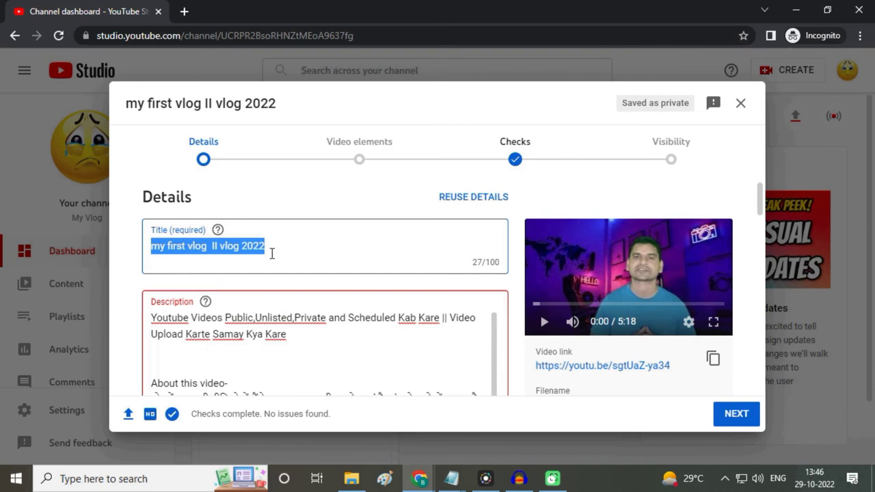
{"action": "left_click", "coordinate": [273, 252]}
{"action": "left_click_drag", "start_coordinate": [151, 247], "coordinate": [271, 246]}
{"action": "key", "text": "ctrl+c"}
{"action": "left_click_drag", "start_coordinate": [153, 316], "coordinate": [287, 340]}
{"action": "key", "text": "ctrl+v"}
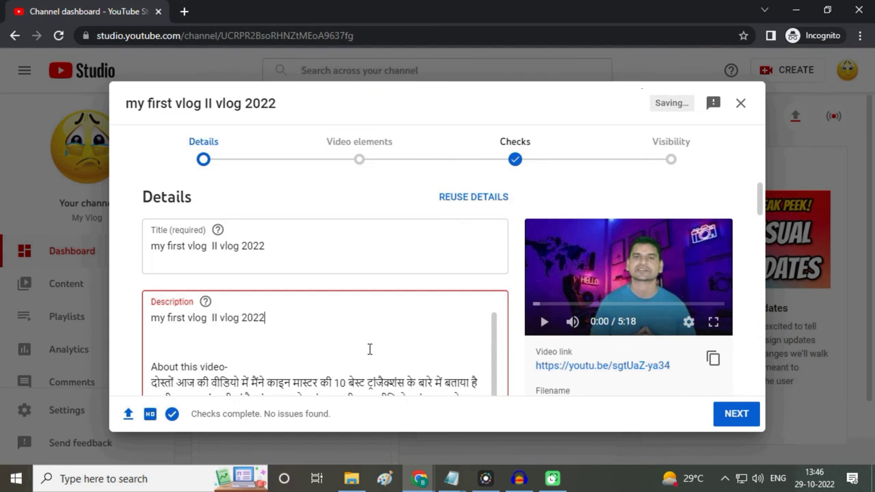
{"action": "scroll", "coordinate": [374, 351], "scroll_direction": "down", "scroll_amount": 1}
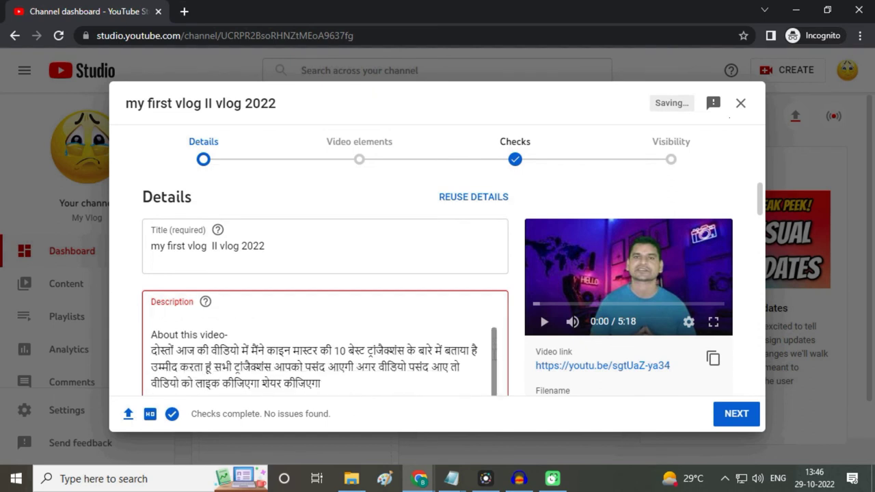
{"action": "scroll", "coordinate": [738, 263], "scroll_direction": "down", "scroll_amount": 1}
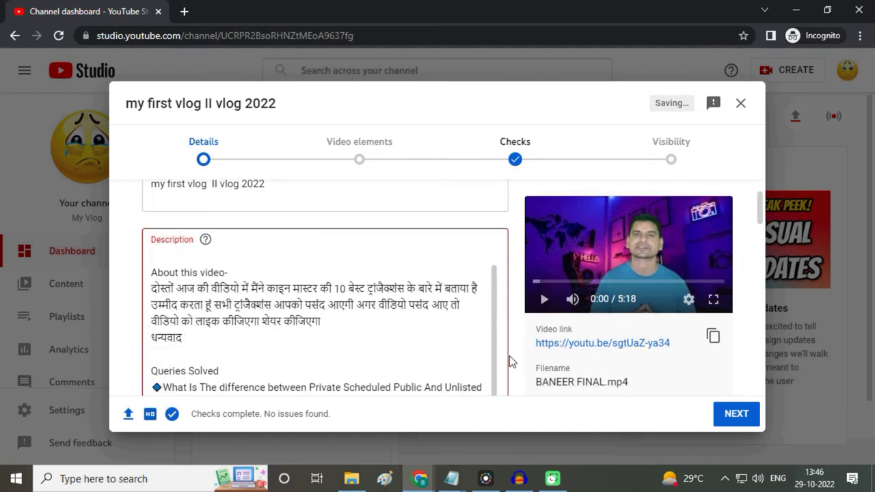
{"action": "scroll", "coordinate": [385, 359], "scroll_direction": "down", "scroll_amount": 2}
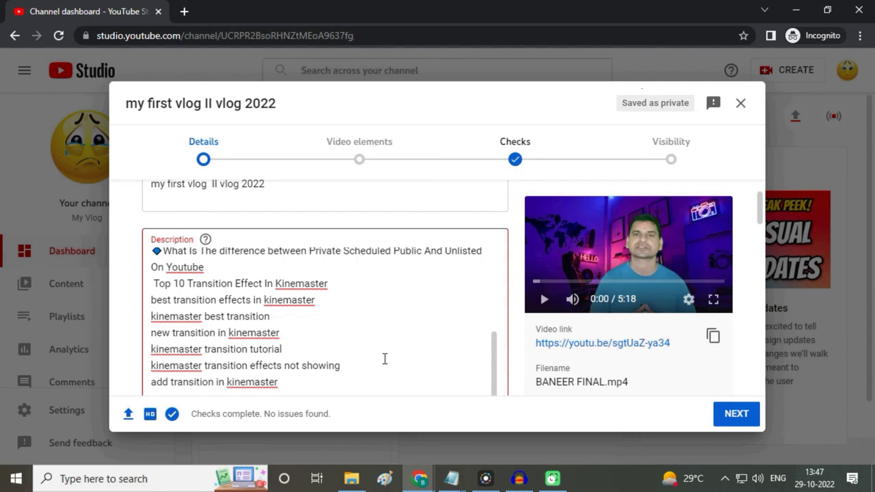
{"action": "scroll", "coordinate": [381, 365], "scroll_direction": "up", "scroll_amount": 3}
{"action": "scroll", "coordinate": [357, 367], "scroll_direction": "down", "scroll_amount": 2}
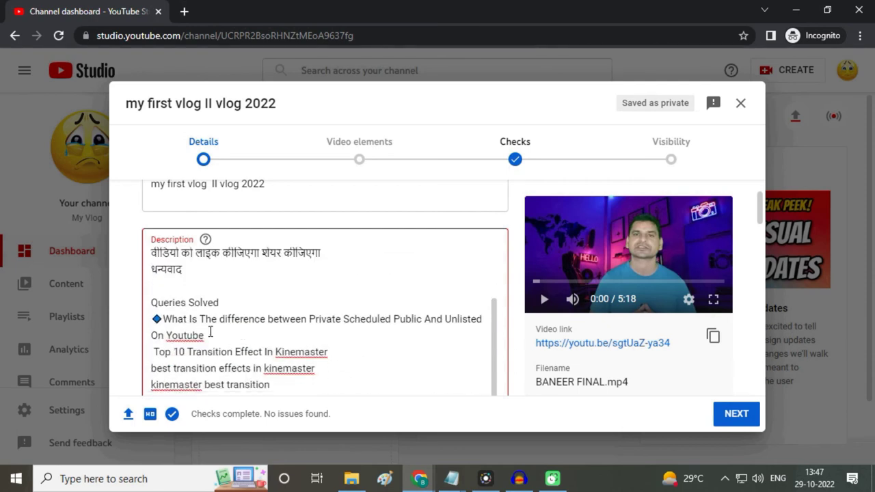
{"action": "scroll", "coordinate": [328, 340], "scroll_direction": "down", "scroll_amount": 1}
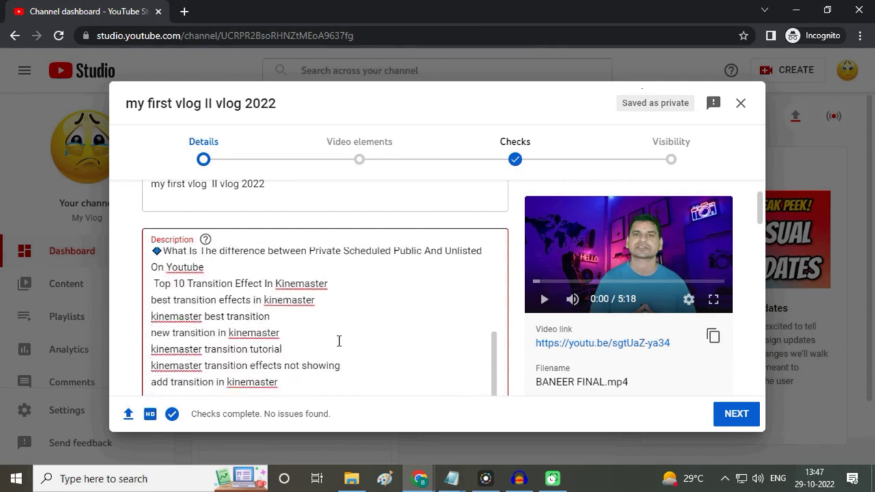
{"action": "scroll", "coordinate": [339, 340], "scroll_direction": "down", "scroll_amount": 1}
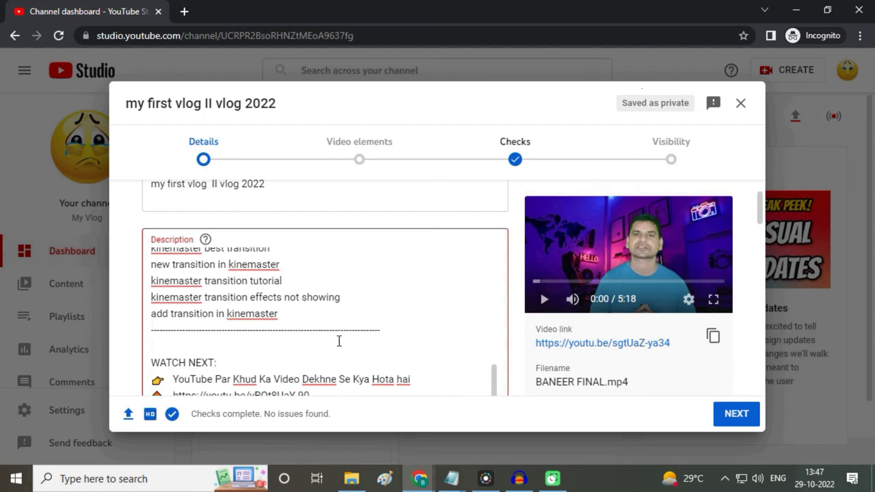
{"action": "scroll", "coordinate": [365, 335], "scroll_direction": "down", "scroll_amount": 1}
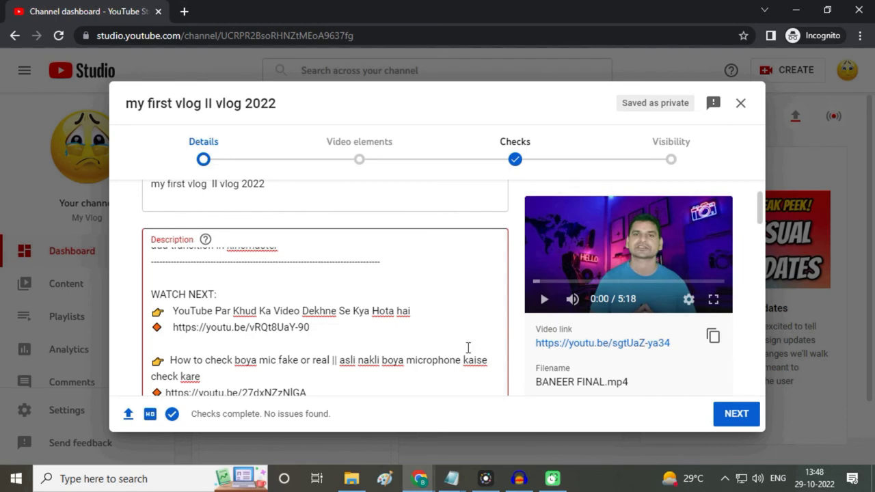
{"action": "scroll", "coordinate": [467, 347], "scroll_direction": "down", "scroll_amount": 1}
{"action": "scroll", "coordinate": [392, 344], "scroll_direction": "down", "scroll_amount": 1}
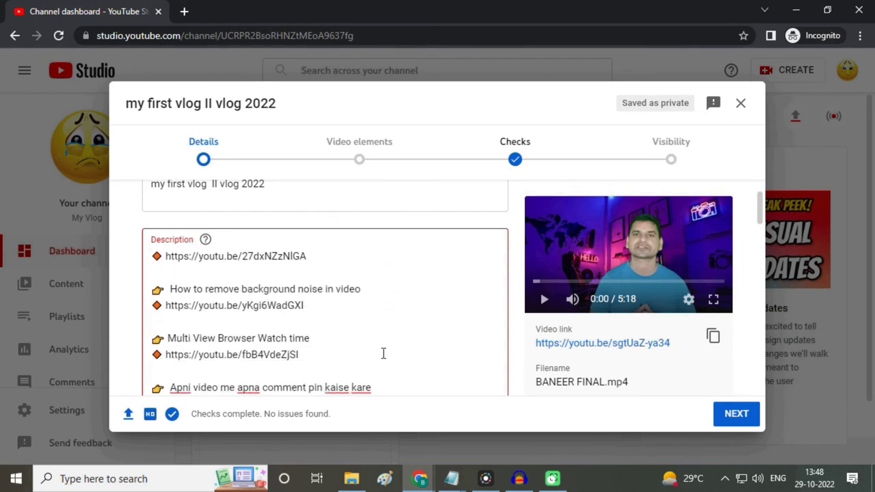
{"action": "scroll", "coordinate": [383, 353], "scroll_direction": "down", "scroll_amount": 3}
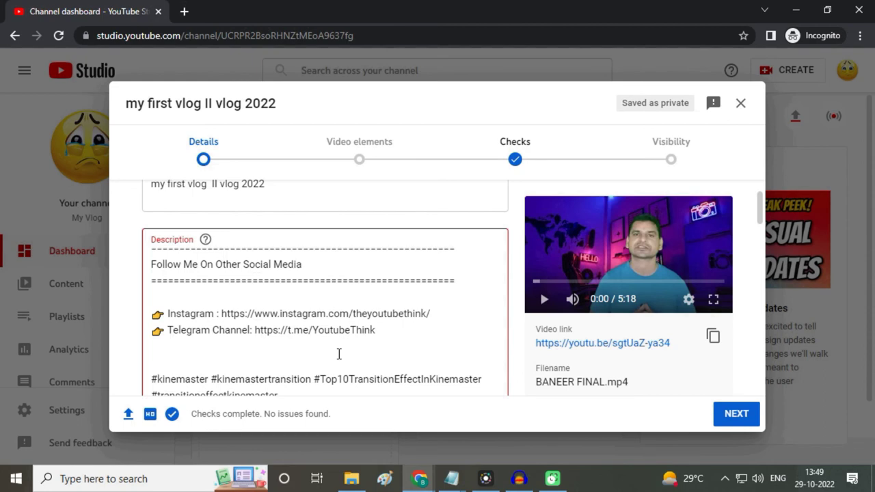
{"action": "scroll", "coordinate": [338, 354], "scroll_direction": "down", "scroll_amount": 1}
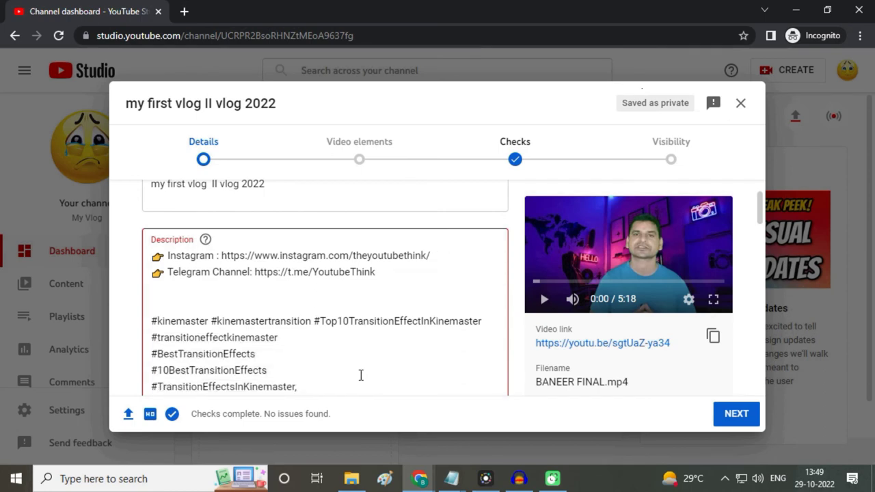
{"action": "scroll", "coordinate": [356, 366], "scroll_direction": "down", "scroll_amount": 1}
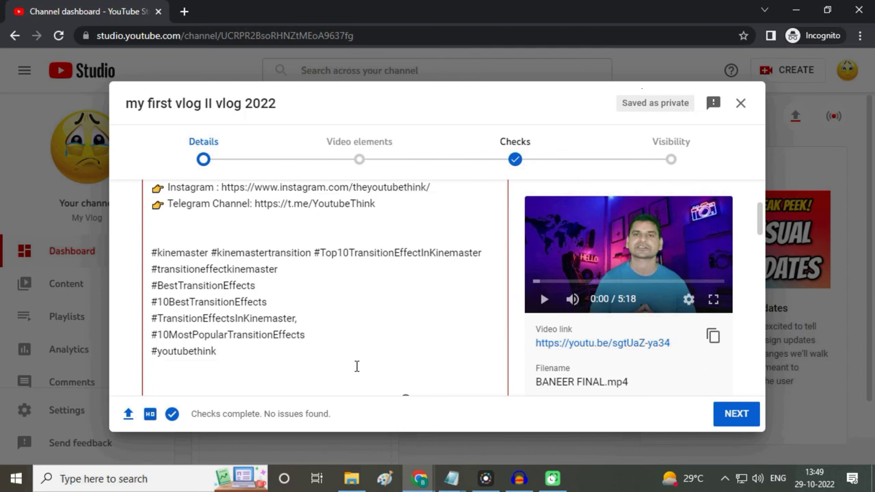
{"action": "scroll", "coordinate": [356, 367], "scroll_direction": "down", "scroll_amount": 2}
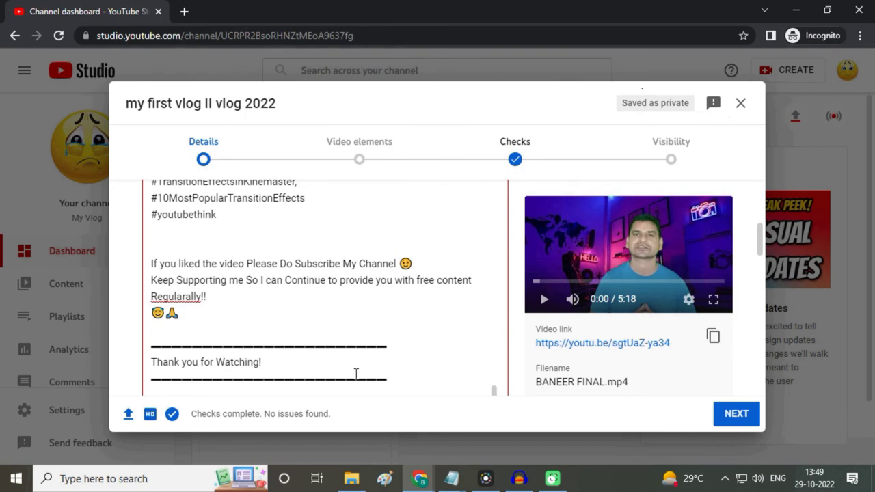
{"action": "scroll", "coordinate": [356, 373], "scroll_direction": "down", "scroll_amount": 3}
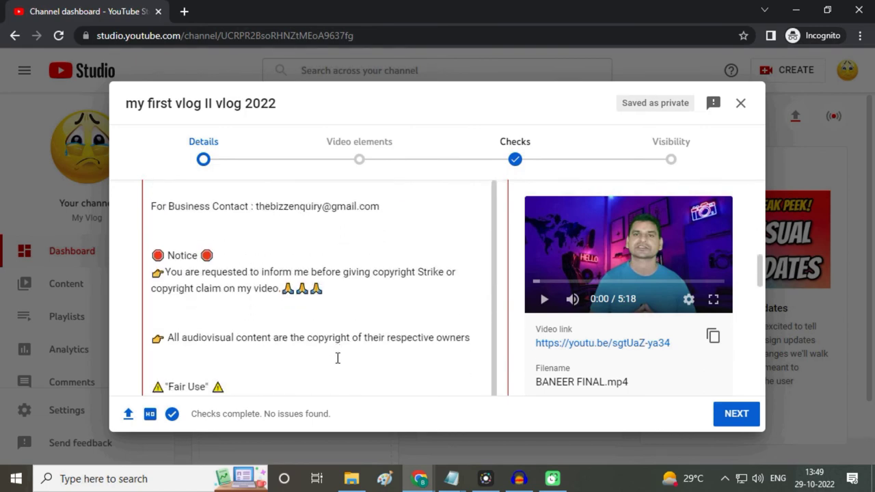
{"action": "scroll", "coordinate": [375, 356], "scroll_direction": "down", "scroll_amount": 2}
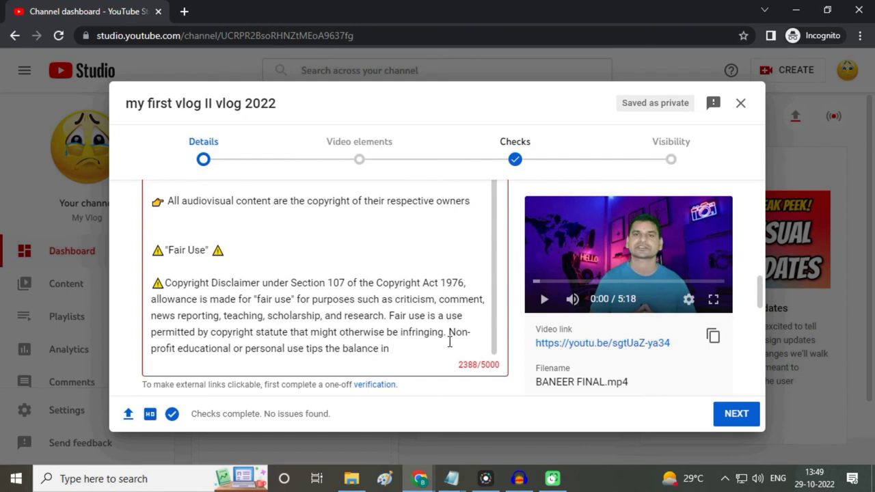
{"action": "scroll", "coordinate": [419, 372], "scroll_direction": "down", "scroll_amount": 5}
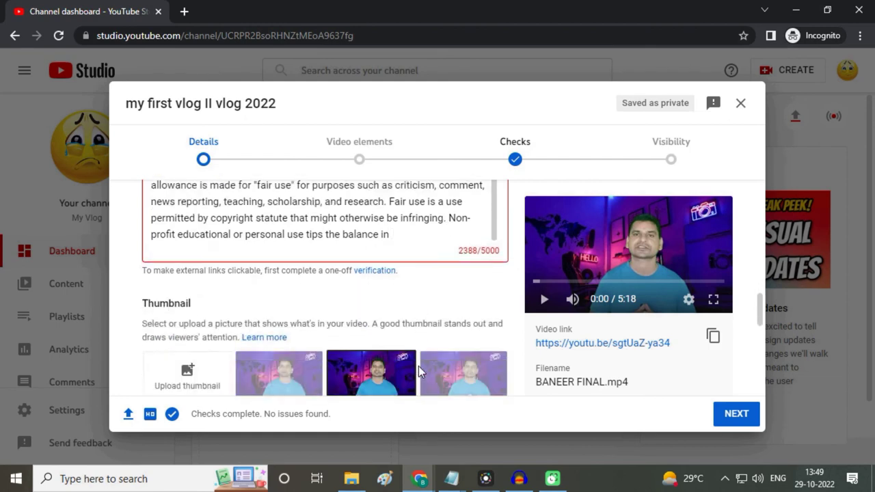
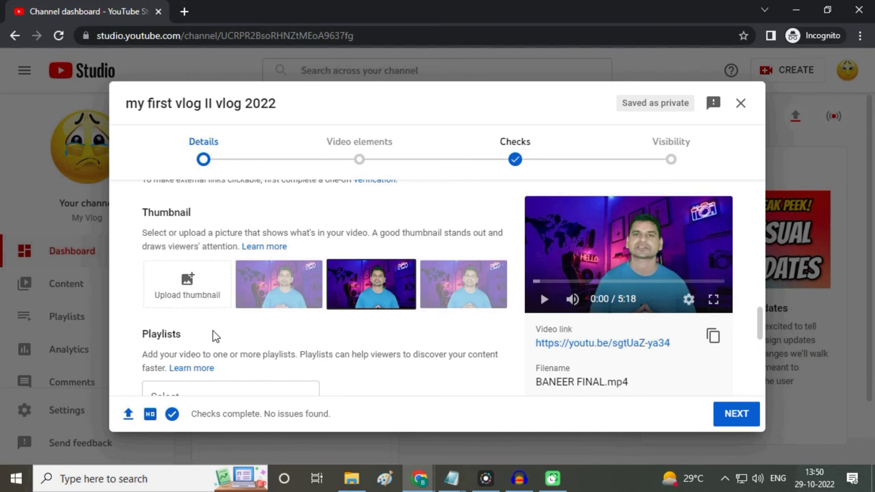
Step: Upload 'Kinemaster Download करो (2)' from Downloads as the vlog's custom thumbnail
{"action": "left_click", "coordinate": [191, 280]}
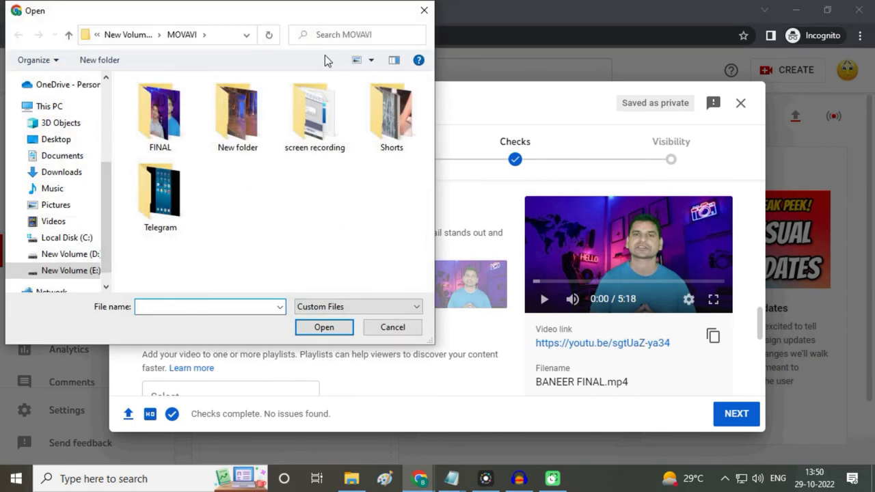
{"action": "left_click", "coordinate": [82, 179]}
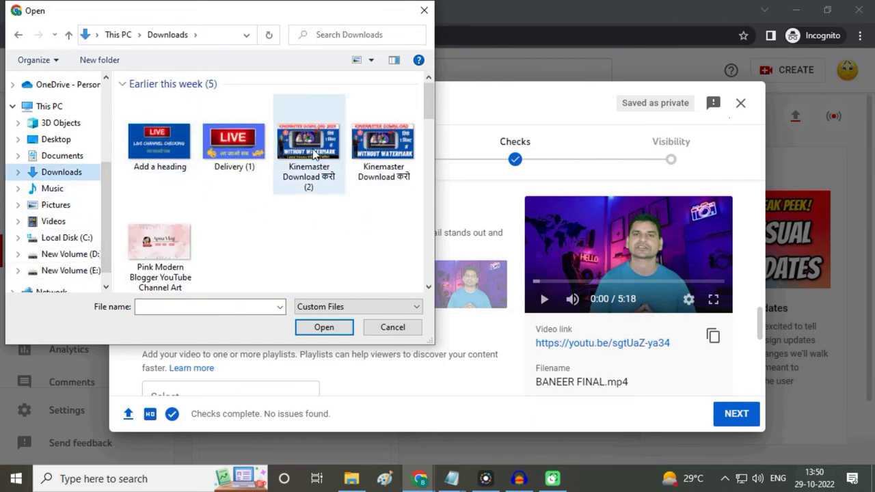
{"action": "left_click", "coordinate": [313, 153]}
{"action": "left_click", "coordinate": [326, 329]}
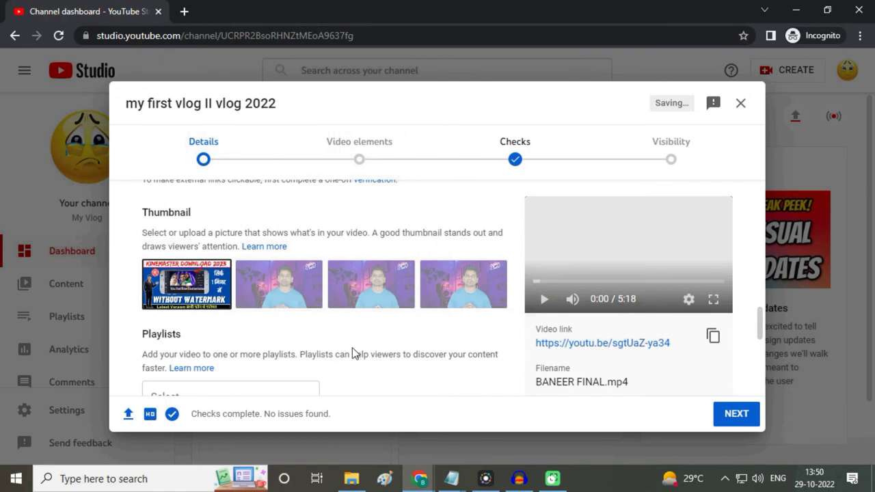
{"action": "scroll", "coordinate": [379, 351], "scroll_direction": "down", "scroll_amount": 2}
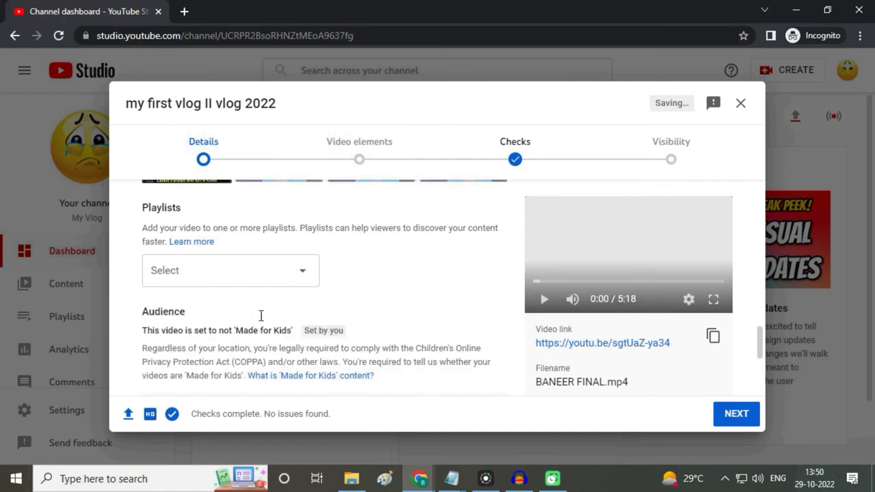
{"action": "scroll", "coordinate": [232, 328], "scroll_direction": "up", "scroll_amount": 1}
{"action": "scroll", "coordinate": [421, 349], "scroll_direction": "down", "scroll_amount": 1}
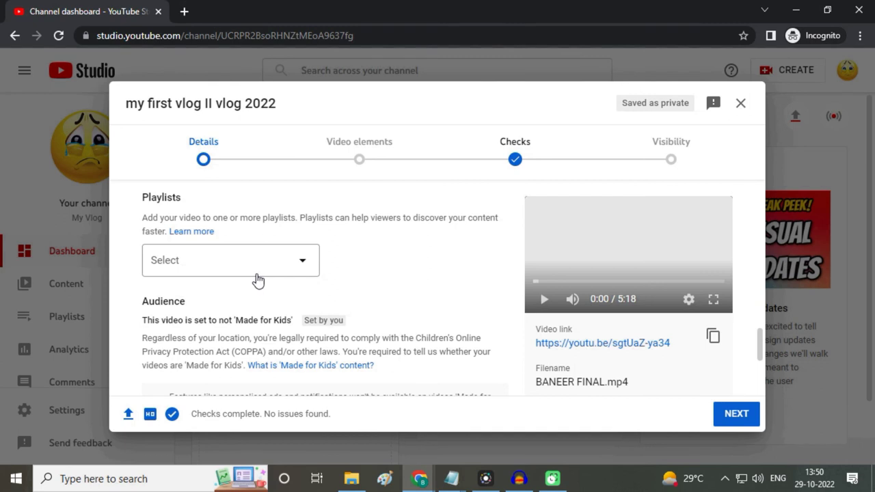
{"action": "left_click", "coordinate": [256, 277]}
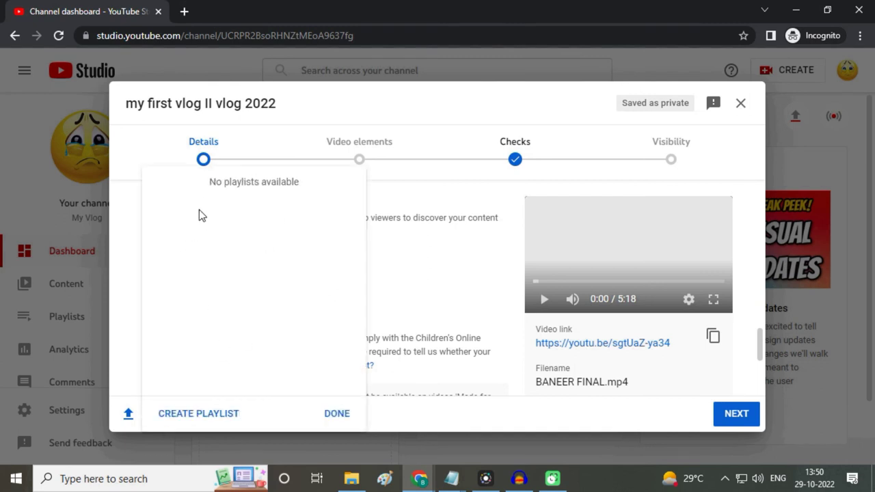
{"action": "left_click", "coordinate": [125, 202]}
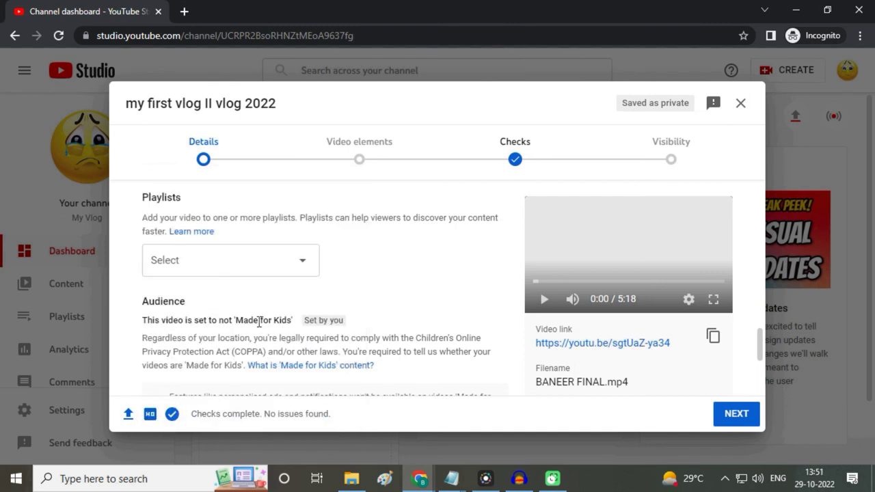
{"action": "scroll", "coordinate": [382, 315], "scroll_direction": "up", "scroll_amount": 1}
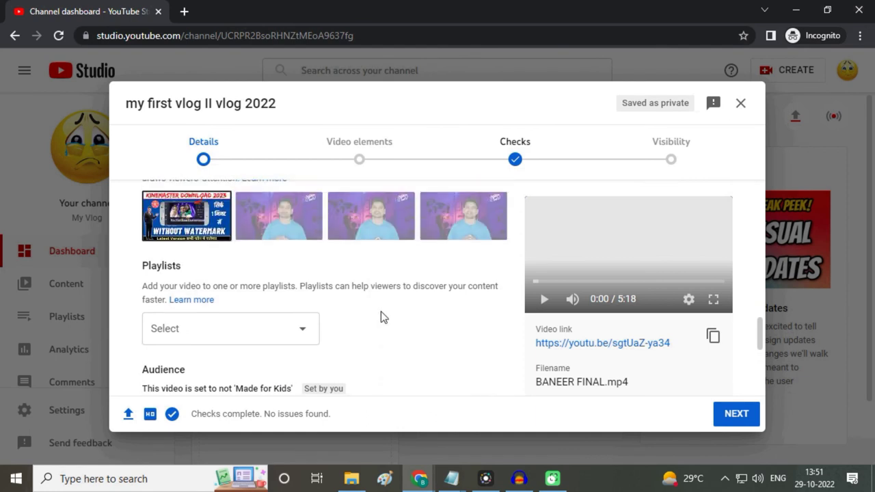
{"action": "scroll", "coordinate": [380, 332], "scroll_direction": "down", "scroll_amount": 4}
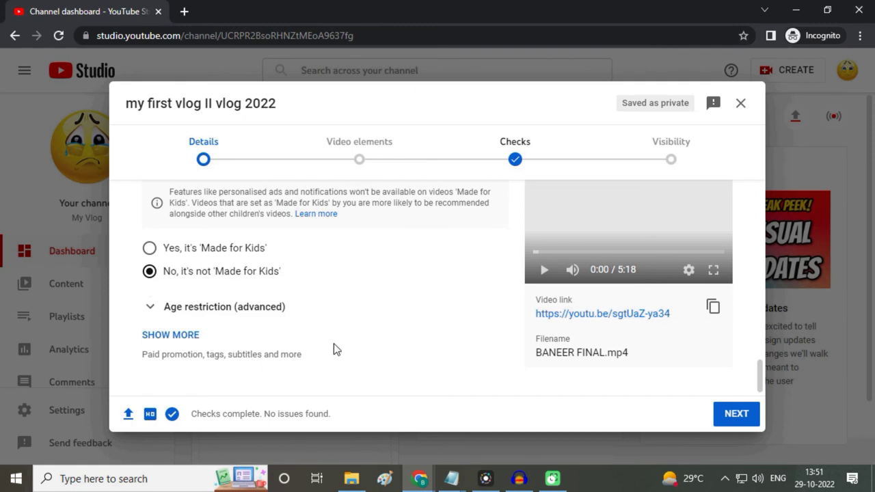
Step: Expand the extra details with Show more and go to the empty Tags field
{"action": "scroll", "coordinate": [420, 343], "scroll_direction": "down", "scroll_amount": 1}
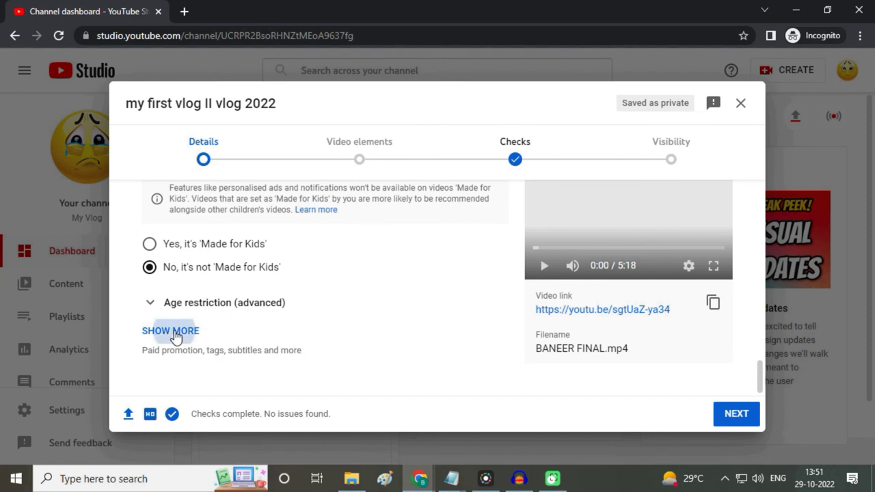
{"action": "left_click", "coordinate": [173, 332]}
{"action": "scroll", "coordinate": [366, 323], "scroll_direction": "down", "scroll_amount": 3}
{"action": "scroll", "coordinate": [371, 327], "scroll_direction": "down", "scroll_amount": 7}
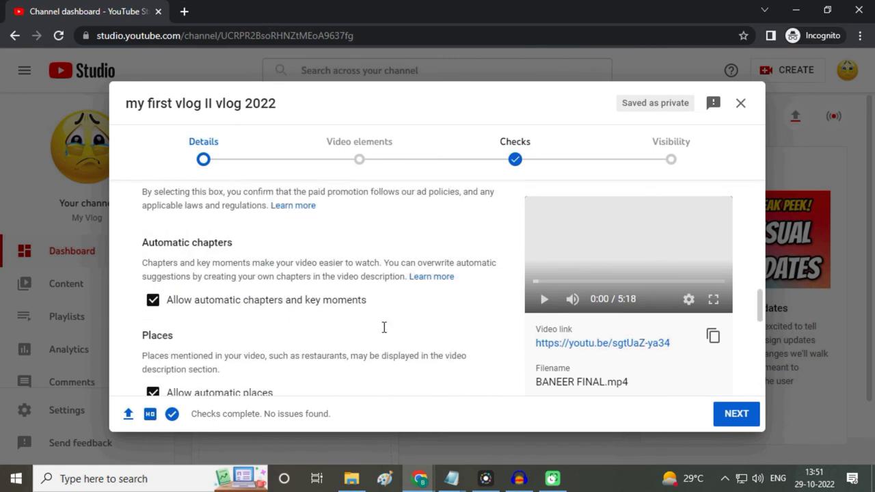
{"action": "left_click", "coordinate": [198, 292]}
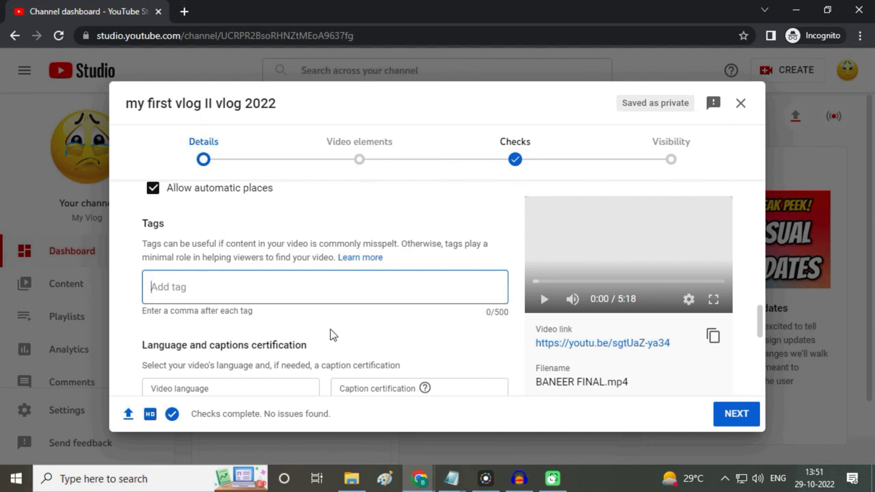
{"action": "scroll", "coordinate": [305, 325], "scroll_direction": "down", "scroll_amount": 2}
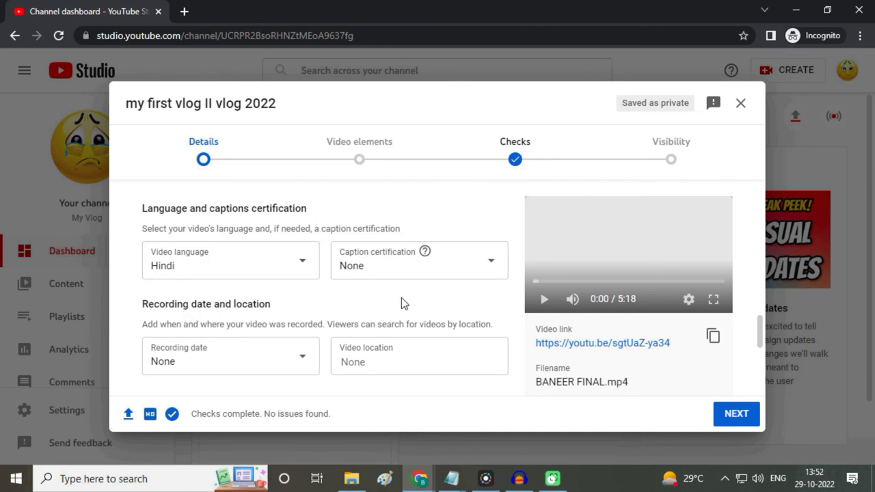
{"action": "scroll", "coordinate": [404, 304], "scroll_direction": "down", "scroll_amount": 1}
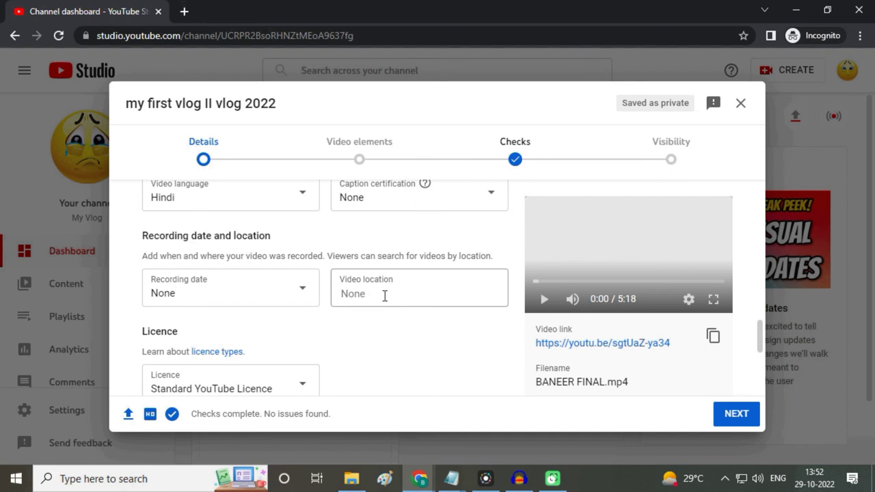
{"action": "scroll", "coordinate": [401, 346], "scroll_direction": "down", "scroll_amount": 2}
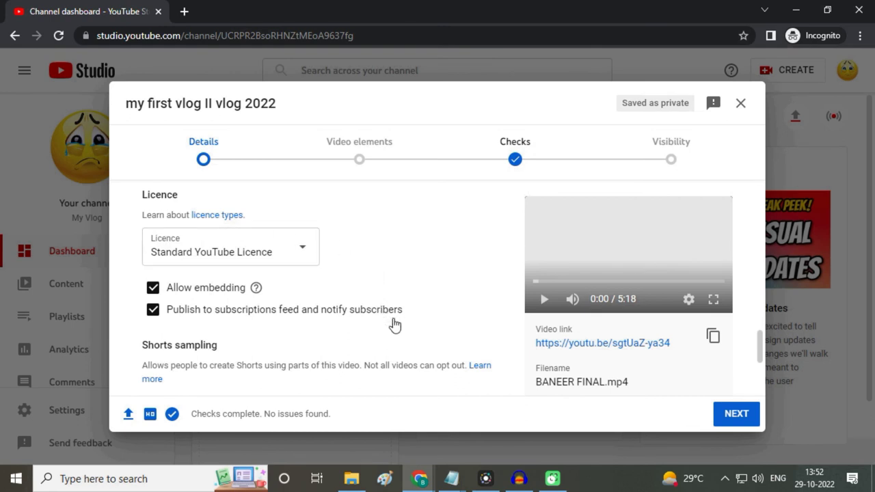
{"action": "scroll", "coordinate": [394, 324], "scroll_direction": "down", "scroll_amount": 3}
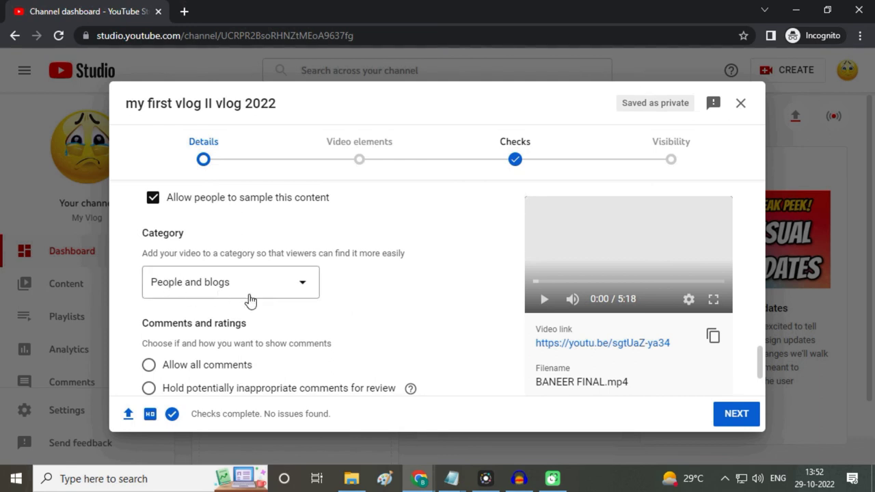
{"action": "scroll", "coordinate": [436, 316], "scroll_direction": "down", "scroll_amount": 2}
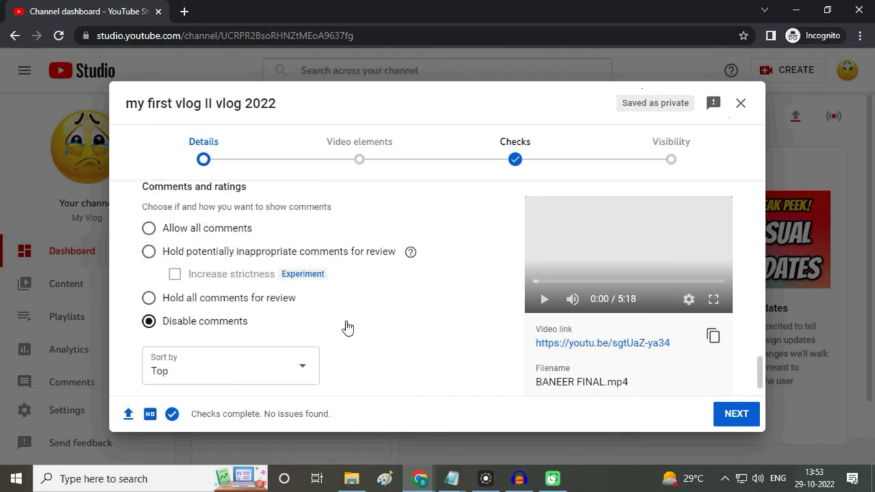
{"action": "scroll", "coordinate": [417, 329], "scroll_direction": "down", "scroll_amount": 1}
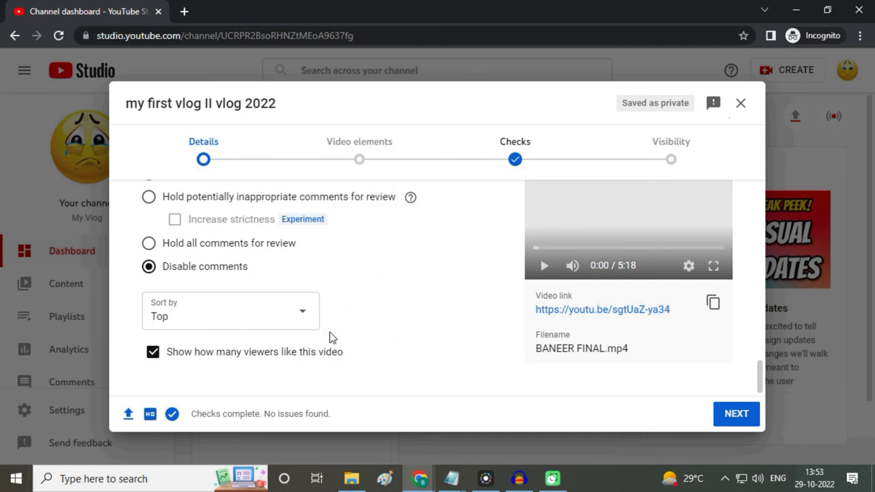
Step: Advance to the Video elements step, leaving subtitles, end screen and cards unset
{"action": "left_click", "coordinate": [736, 414]}
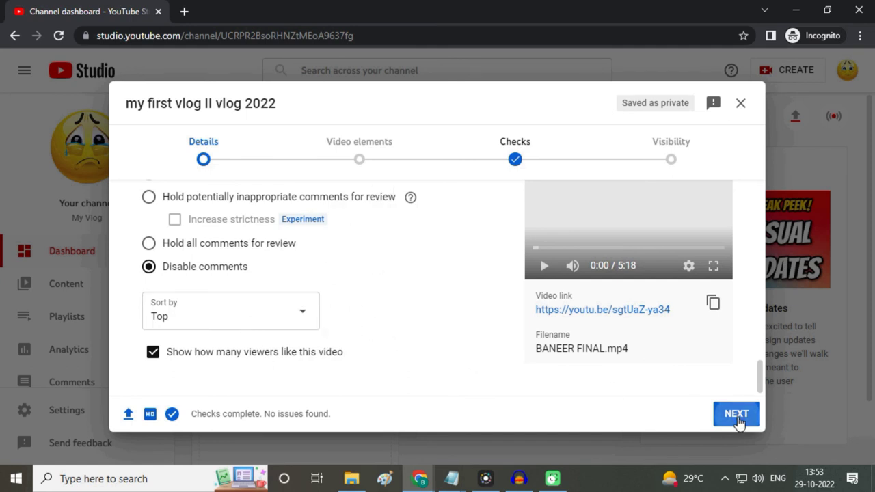
{"action": "scroll", "coordinate": [500, 318], "scroll_direction": "down", "scroll_amount": 1}
{"action": "scroll", "coordinate": [503, 322], "scroll_direction": "down", "scroll_amount": 1}
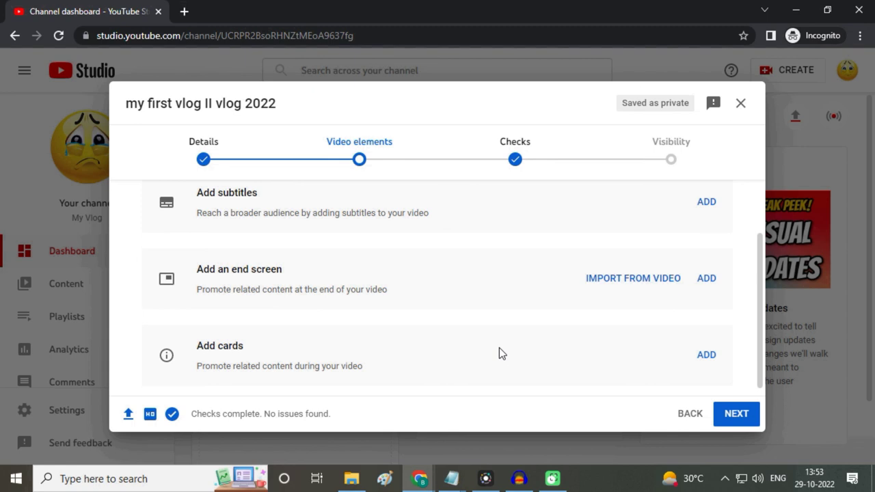
{"action": "scroll", "coordinate": [473, 353], "scroll_direction": "down", "scroll_amount": 1}
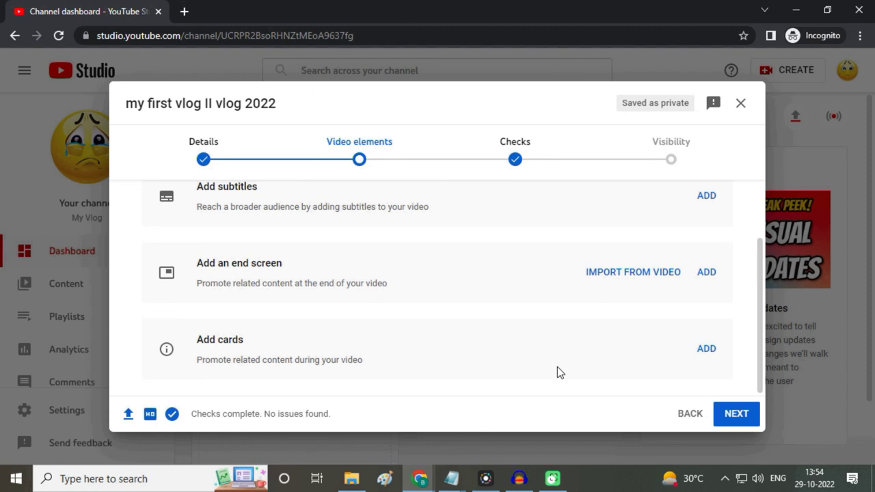
Step: Pass the Checks stage with no copyright issues and continue to Visibility
{"action": "left_click", "coordinate": [739, 418]}
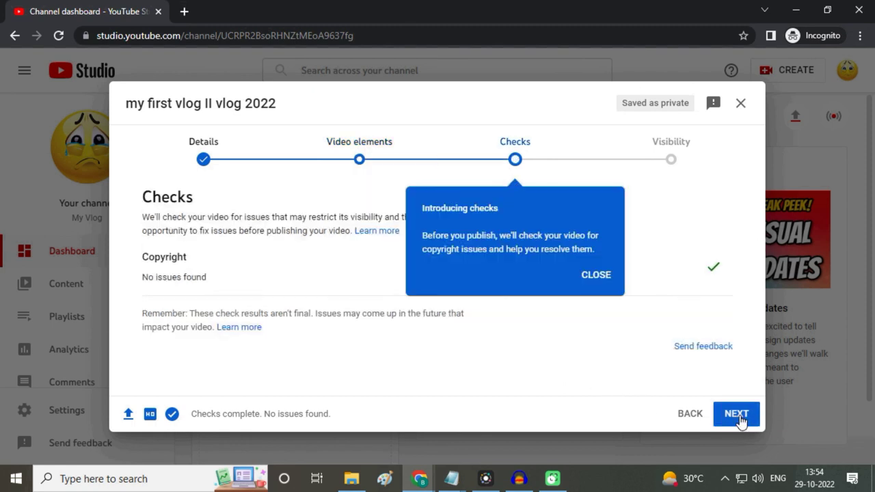
{"action": "left_click", "coordinate": [597, 275]}
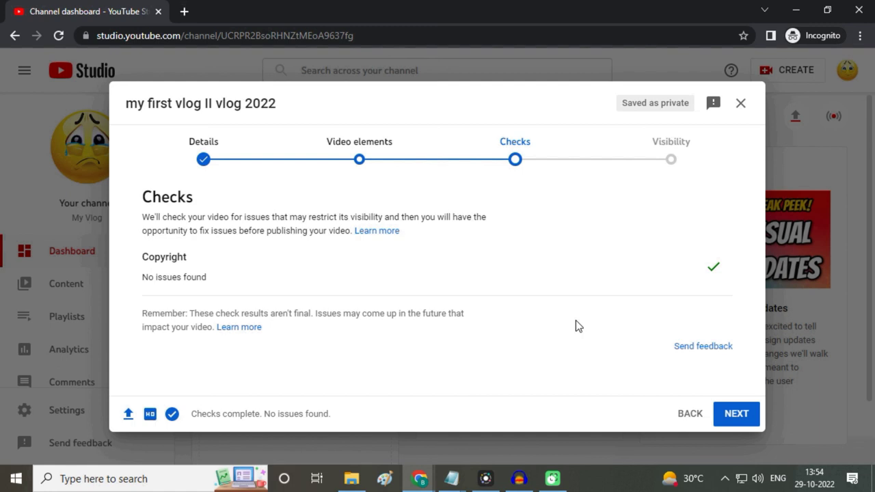
{"action": "left_click", "coordinate": [735, 415]}
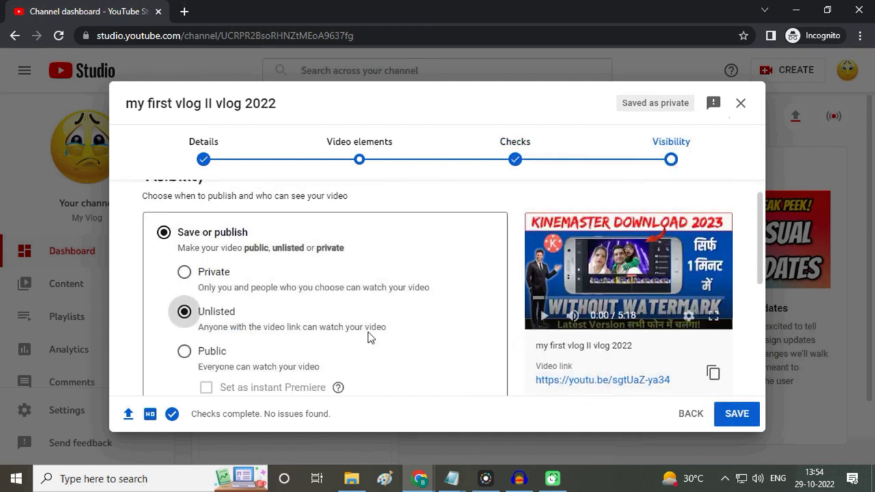
Step: Choose the Schedule option in the Visibility step instead of Unlisted
{"action": "scroll", "coordinate": [295, 318], "scroll_direction": "down", "scroll_amount": 1}
{"action": "scroll", "coordinate": [338, 315], "scroll_direction": "up", "scroll_amount": 1}
{"action": "scroll", "coordinate": [404, 340], "scroll_direction": "down", "scroll_amount": 1}
{"action": "scroll", "coordinate": [404, 340], "scroll_direction": "down", "scroll_amount": 3}
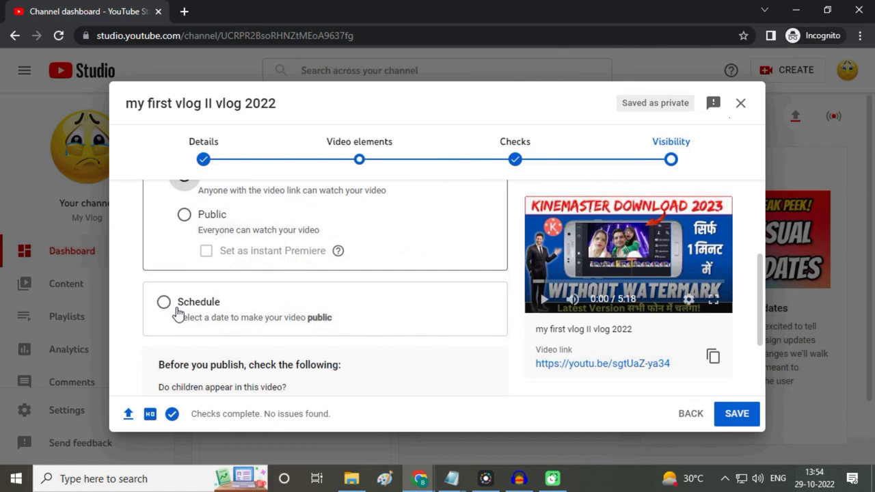
{"action": "scroll", "coordinate": [475, 272], "scroll_direction": "up", "scroll_amount": 3}
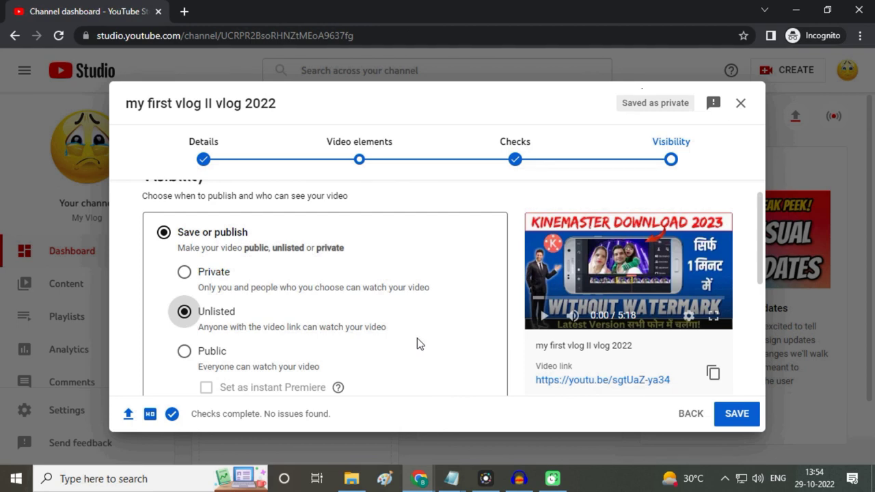
{"action": "scroll", "coordinate": [417, 337], "scroll_direction": "down", "scroll_amount": 2}
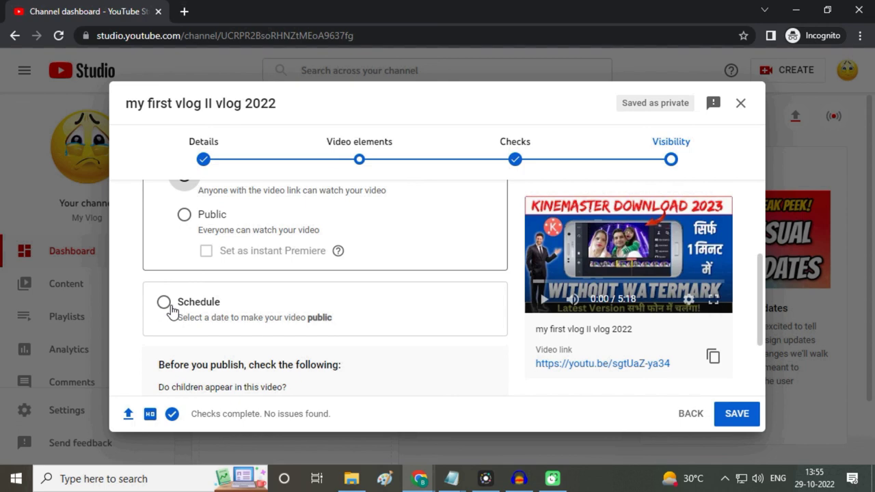
{"action": "left_click", "coordinate": [171, 309]}
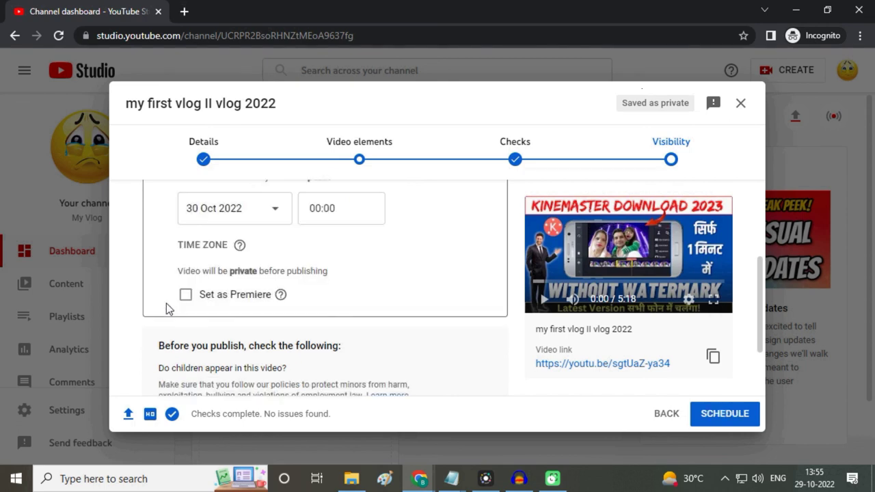
Step: Set the scheduled publish date to 31 Oct 2022 and the time to 05:45
{"action": "scroll", "coordinate": [390, 282], "scroll_direction": "up", "scroll_amount": 1}
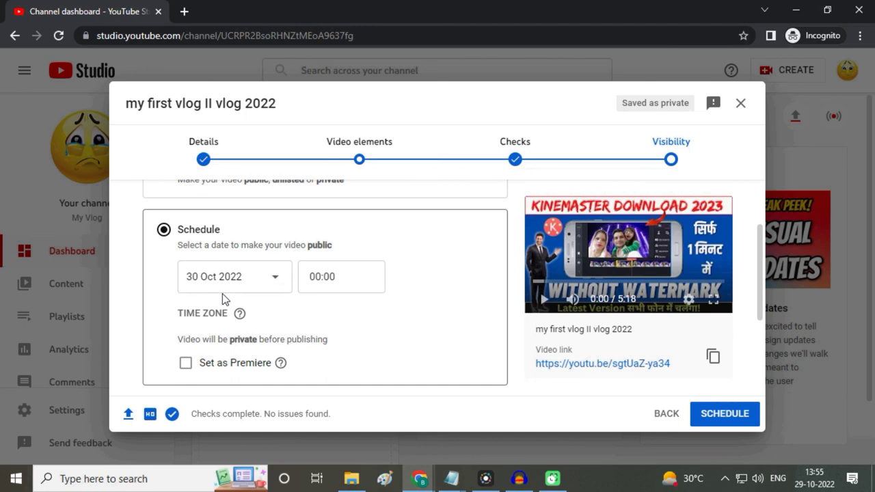
{"action": "left_click", "coordinate": [274, 280]}
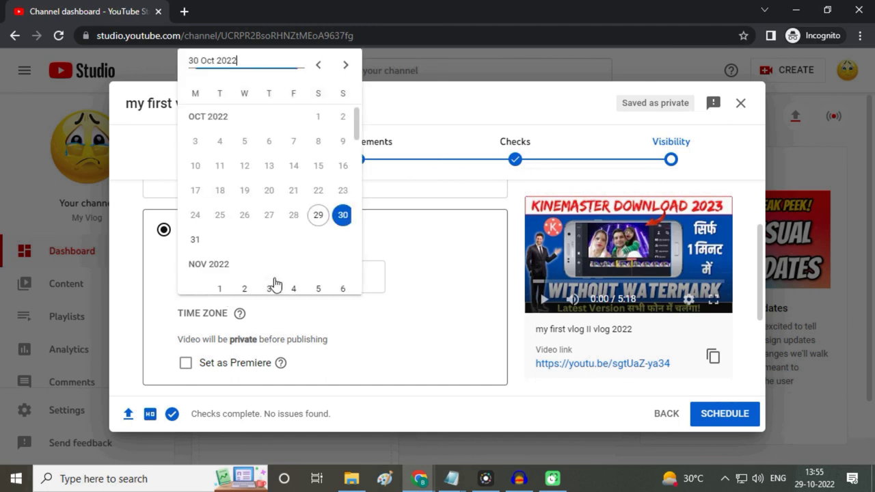
{"action": "left_click", "coordinate": [196, 239]}
{"action": "left_click", "coordinate": [336, 276]}
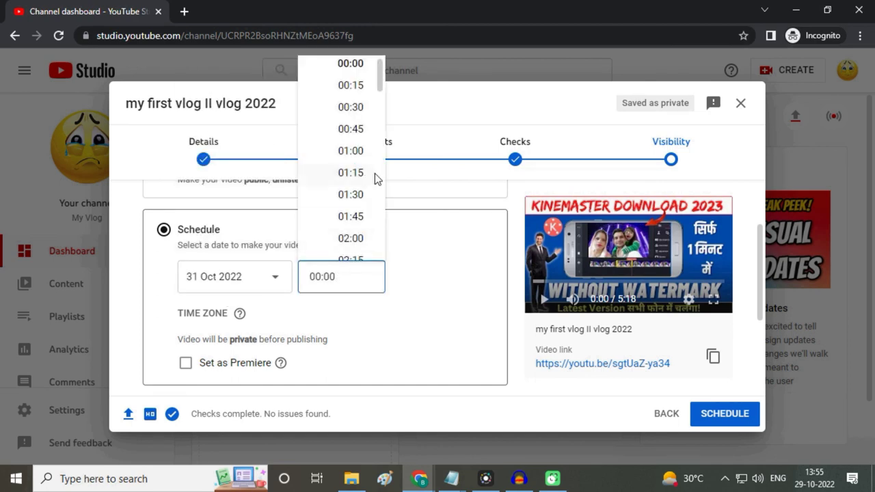
{"action": "left_click_drag", "start_coordinate": [382, 87], "coordinate": [382, 124]}
{"action": "left_click", "coordinate": [357, 180]}
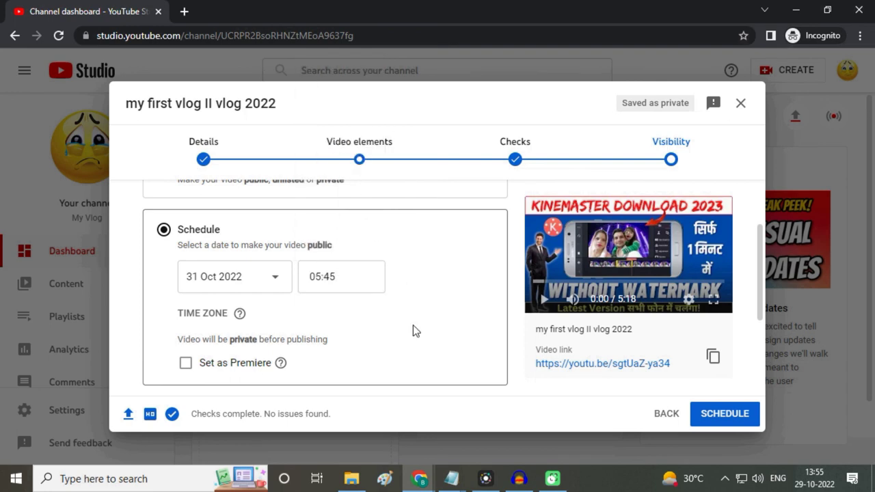
{"action": "scroll", "coordinate": [418, 328], "scroll_direction": "down", "scroll_amount": 1}
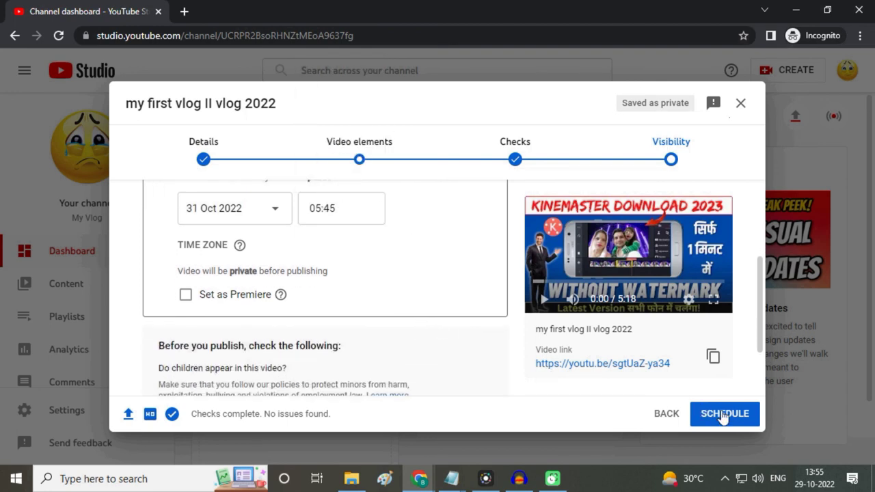
{"action": "scroll", "coordinate": [452, 338], "scroll_direction": "up", "scroll_amount": 2}
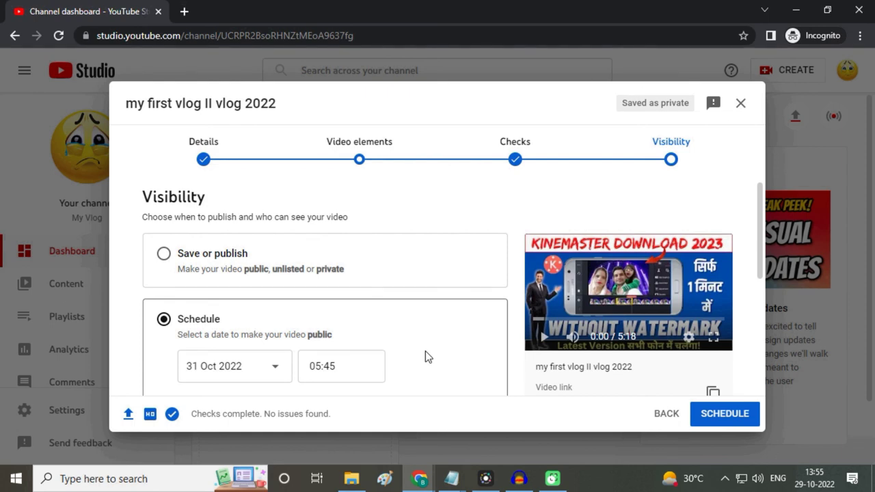
{"action": "scroll", "coordinate": [389, 337], "scroll_direction": "down", "scroll_amount": 4}
{"action": "scroll", "coordinate": [394, 334], "scroll_direction": "up", "scroll_amount": 4}
Step: Switch back to Save or publish and set visibility to Unlisted rather than Public
{"action": "left_click", "coordinate": [164, 255]}
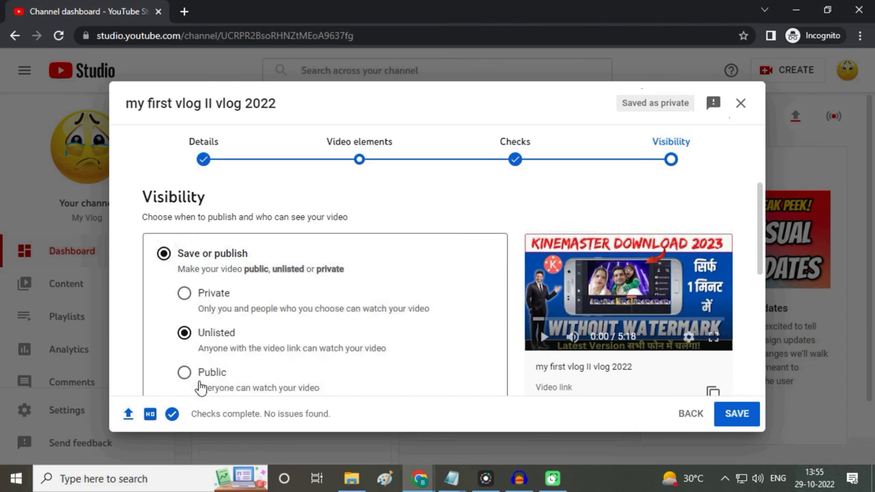
{"action": "left_click", "coordinate": [186, 375]}
{"action": "scroll", "coordinate": [381, 338], "scroll_direction": "down", "scroll_amount": 1}
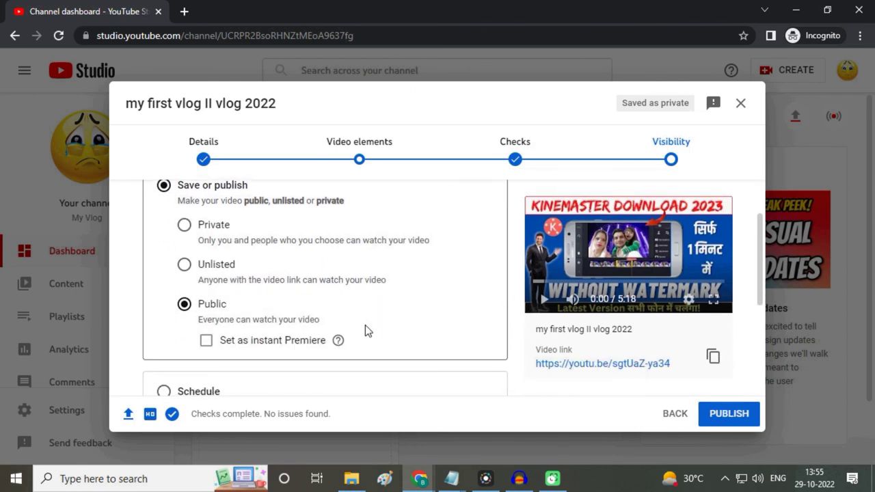
{"action": "scroll", "coordinate": [365, 325], "scroll_direction": "up", "scroll_amount": 1}
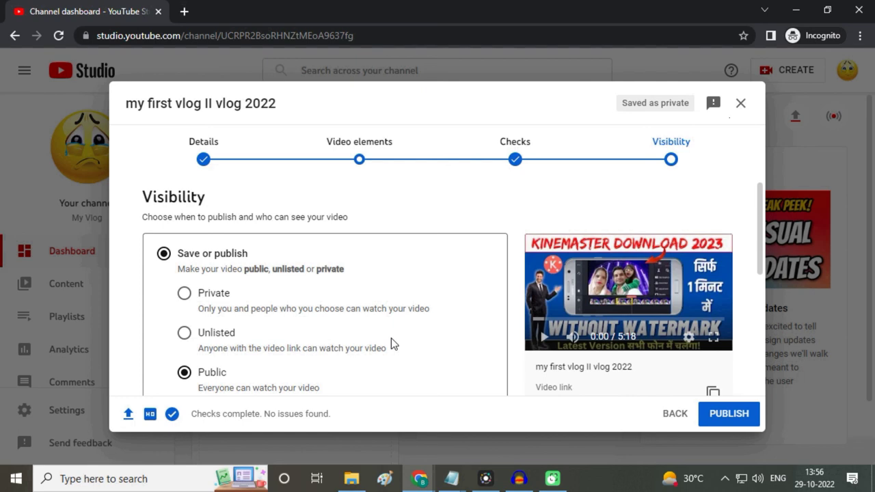
{"action": "left_click", "coordinate": [184, 332]}
{"action": "scroll", "coordinate": [362, 343], "scroll_direction": "down", "scroll_amount": 1}
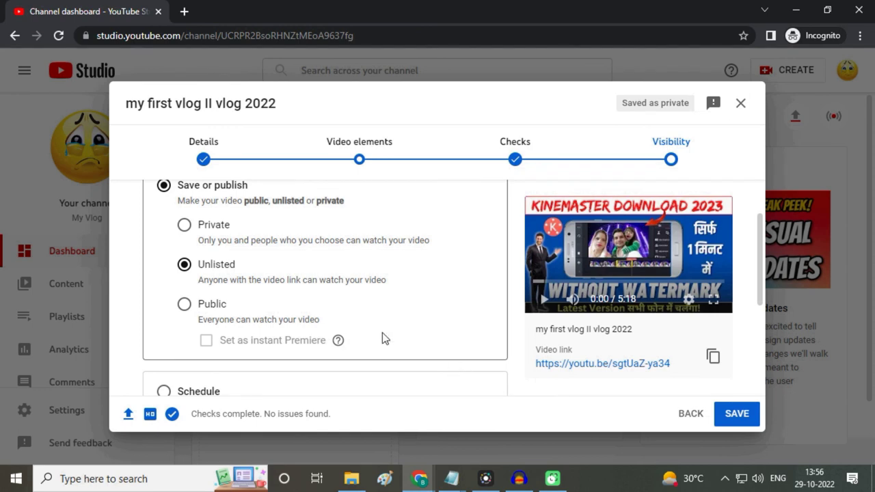
{"action": "scroll", "coordinate": [410, 317], "scroll_direction": "down", "scroll_amount": 1}
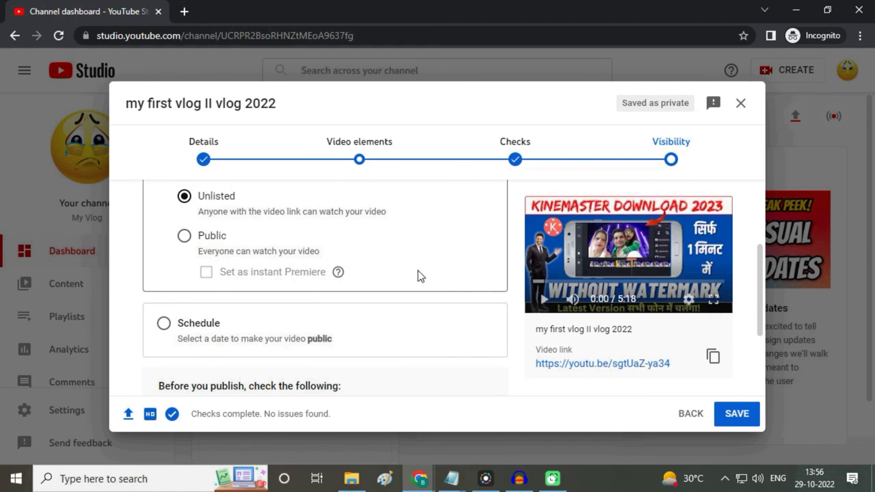
{"action": "scroll", "coordinate": [450, 298], "scroll_direction": "down", "scroll_amount": 1}
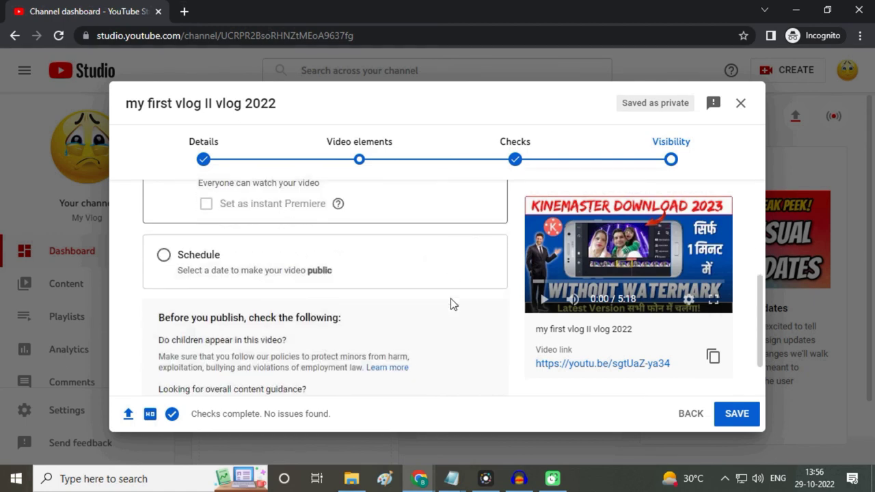
Step: Save the vlog as Unlisted and close the Video published confirmation
{"action": "left_click", "coordinate": [736, 413]}
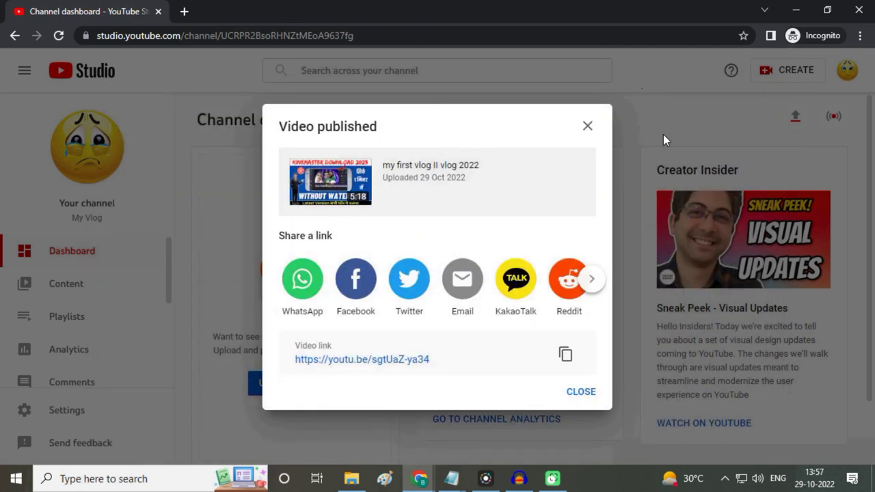
{"action": "left_click", "coordinate": [587, 127]}
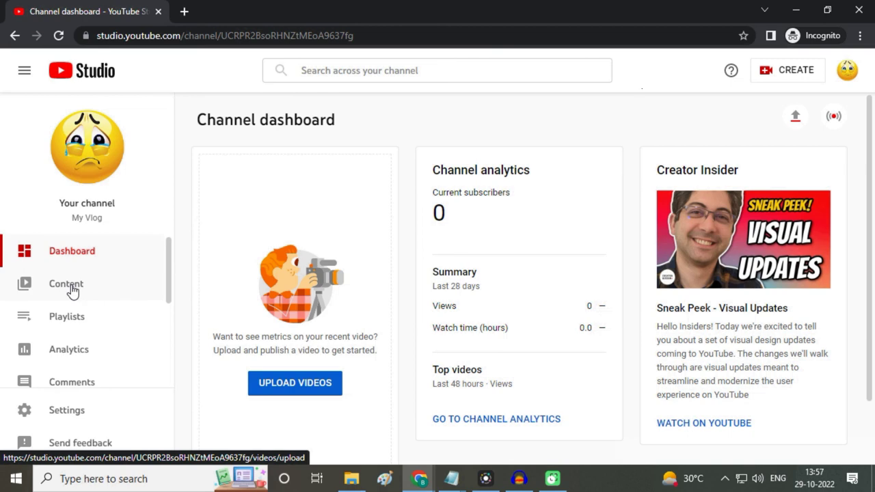
Step: In Channel content, set 'my first vlog II vlog 2022' to Private and save
{"action": "left_click", "coordinate": [72, 291]}
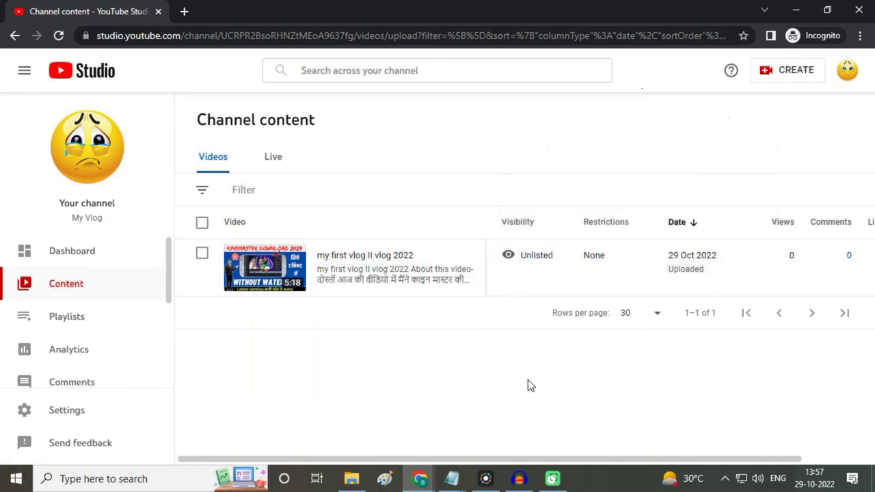
{"action": "left_click", "coordinate": [559, 258]}
{"action": "left_click", "coordinate": [545, 289]}
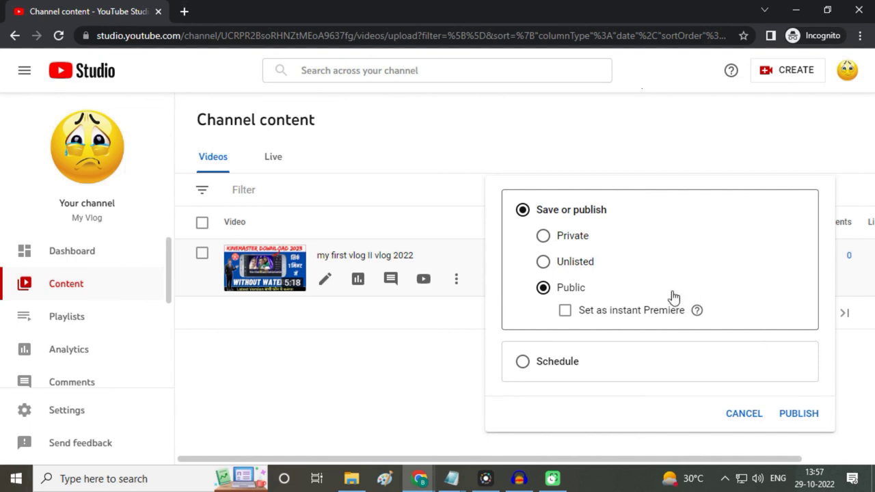
{"action": "left_click", "coordinate": [565, 240]}
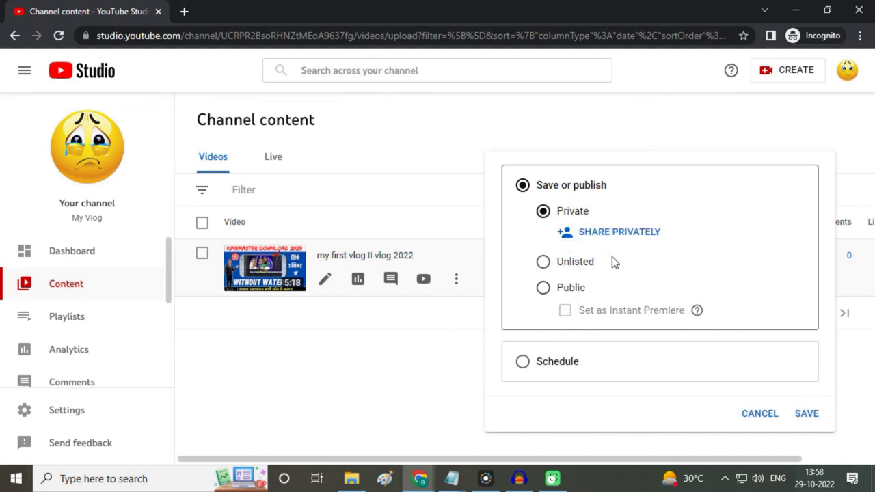
{"action": "left_click", "coordinate": [805, 413]}
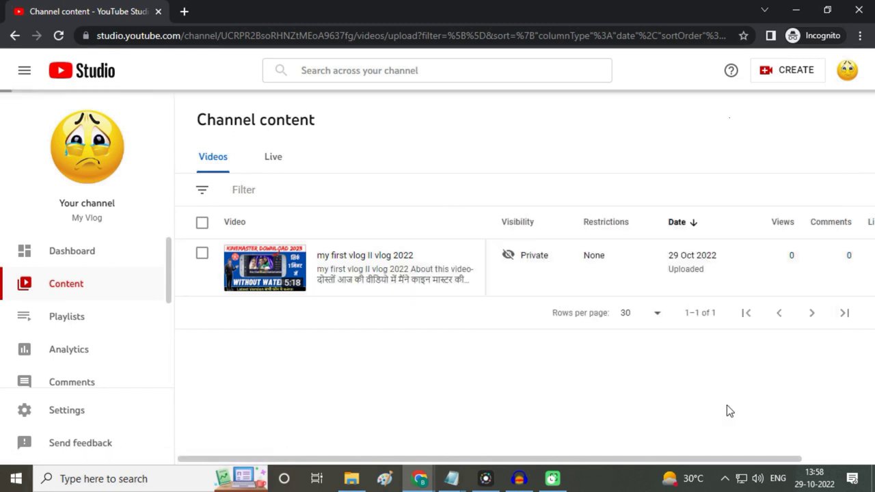